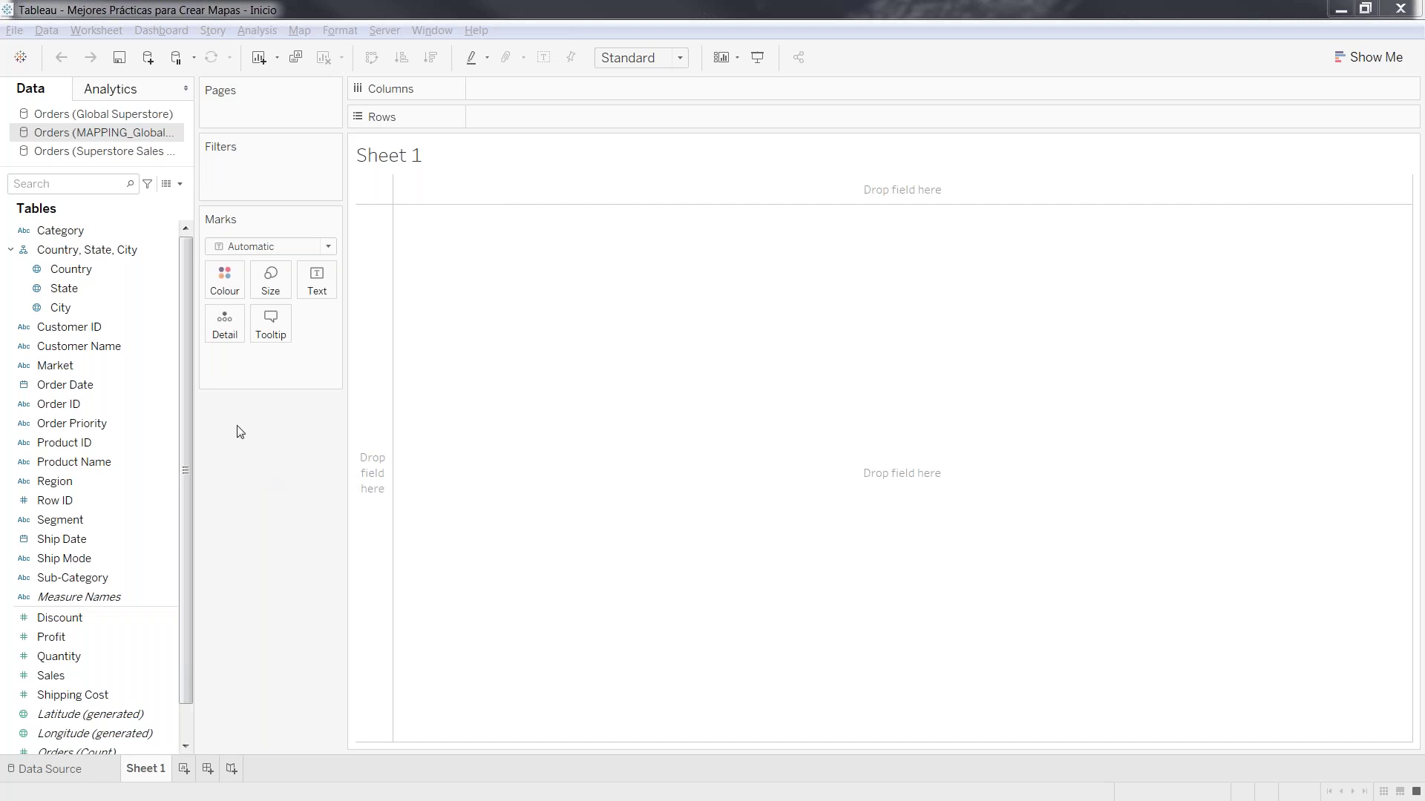
# Build a table of Sales by Country, sorted in descending order of Sales
pyautogui.moveTo(74, 269); pyautogui.dragTo(407, 458)
pyautogui.moveTo(60, 685); pyautogui.dragTo(512, 478)
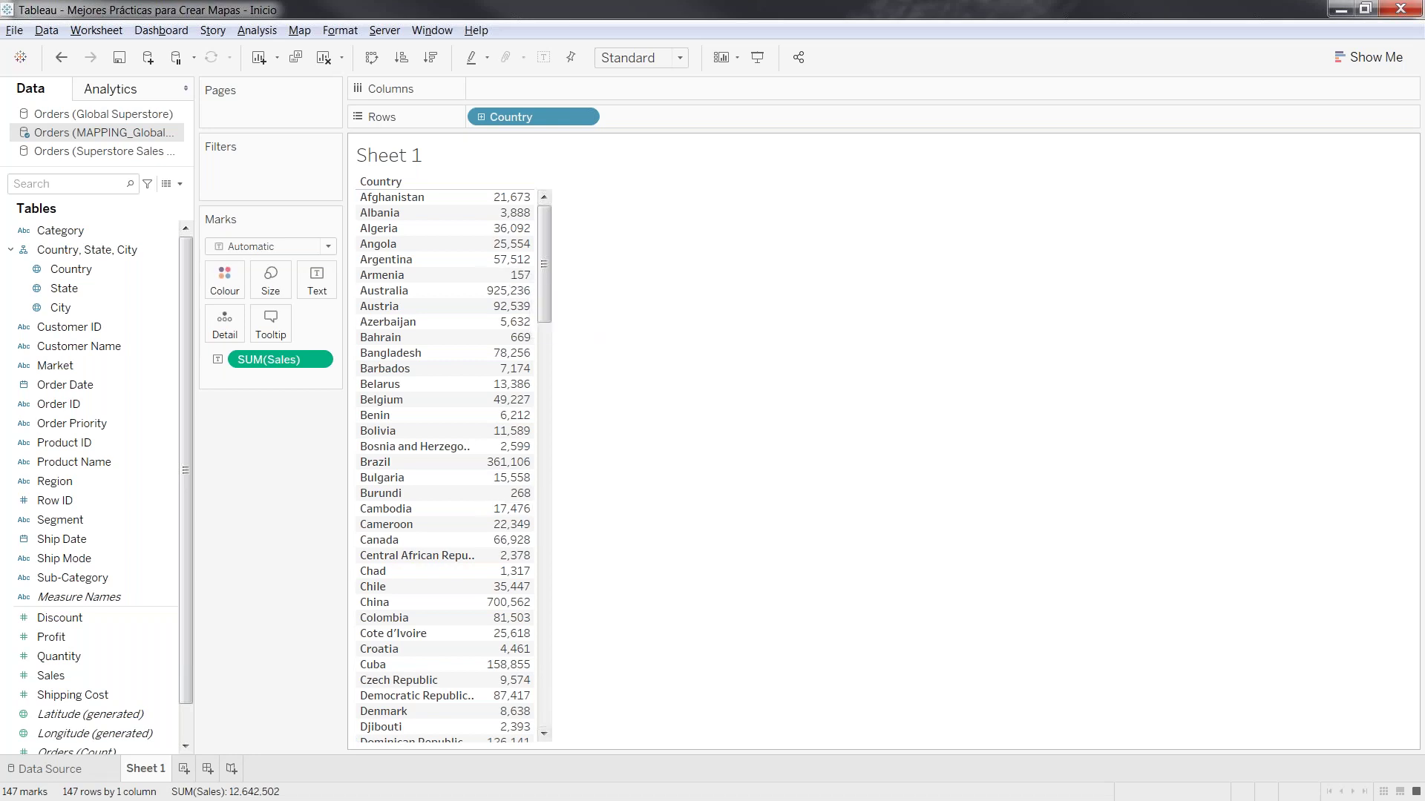
pyautogui.moveTo(548, 291); pyautogui.dragTo(552, 215)
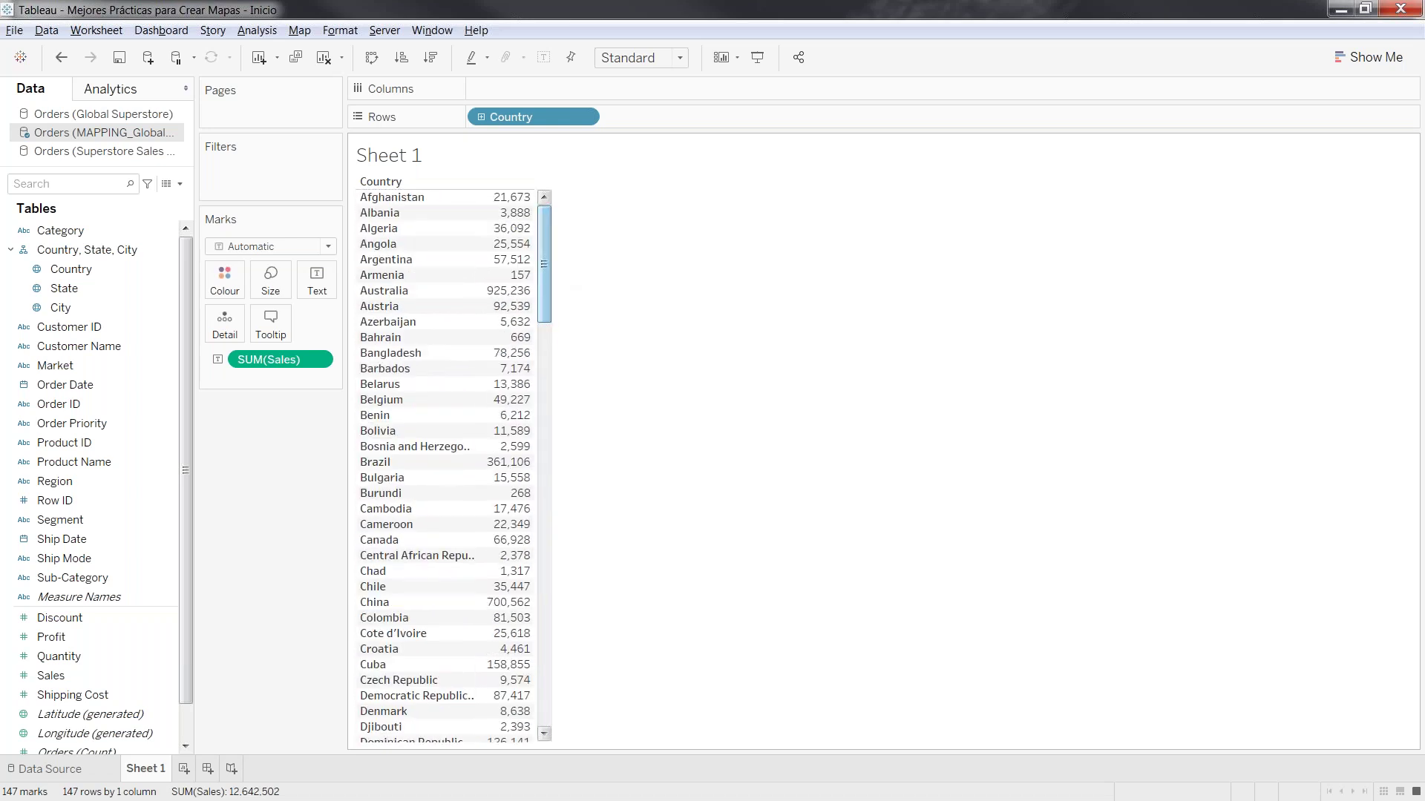
pyautogui.click(430, 56)
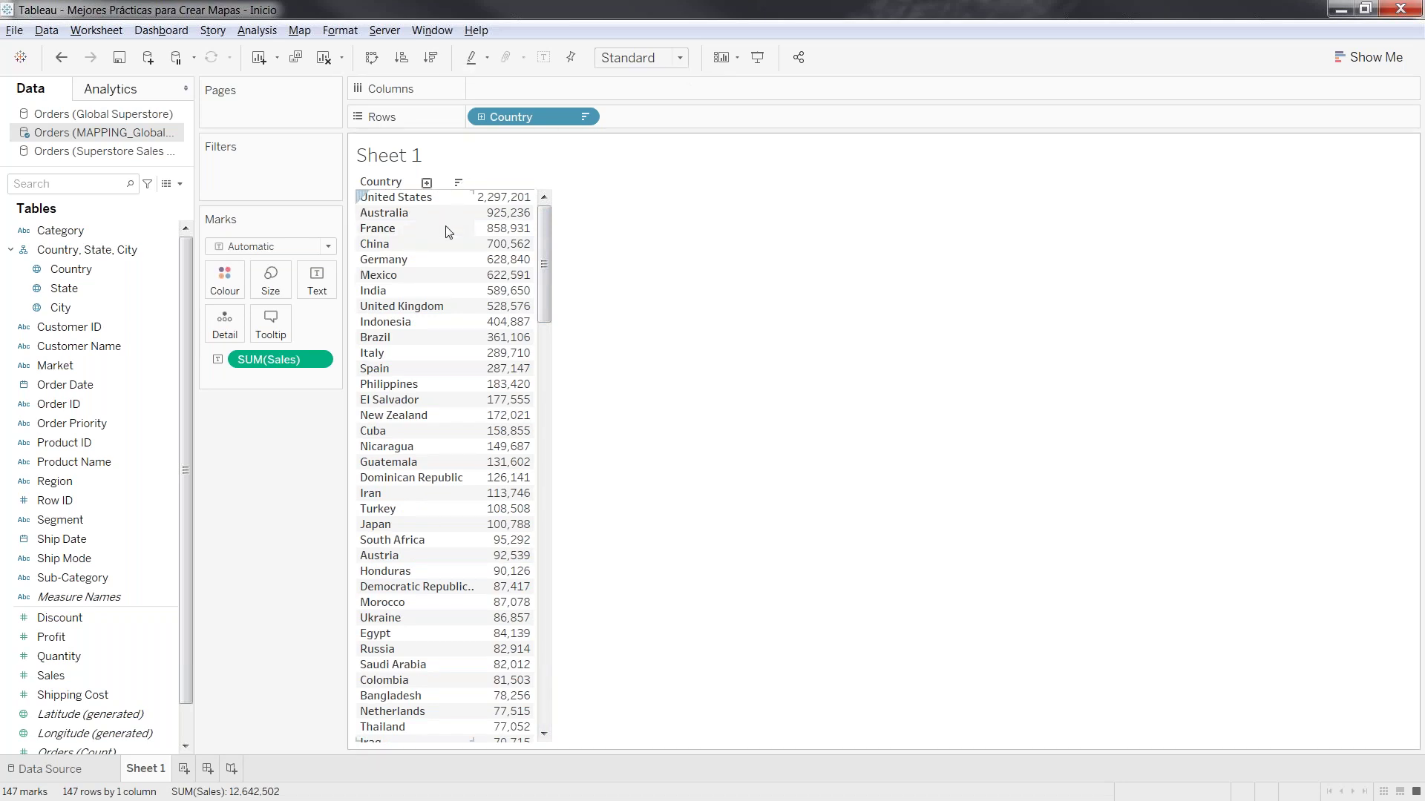
# Drill the sales table down to State and City level, and collapse it back to Country
pyautogui.click(481, 117)
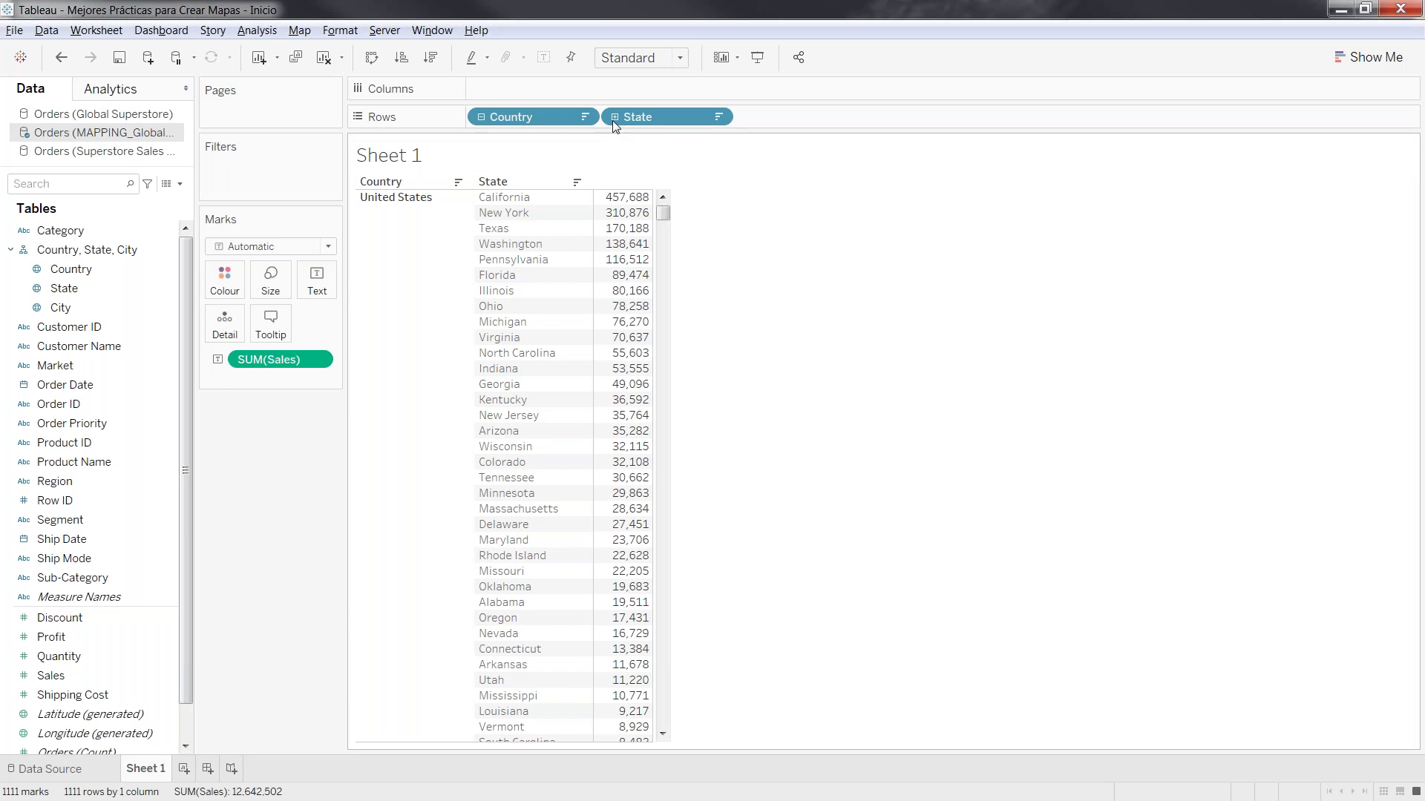
pyautogui.click(608, 183)
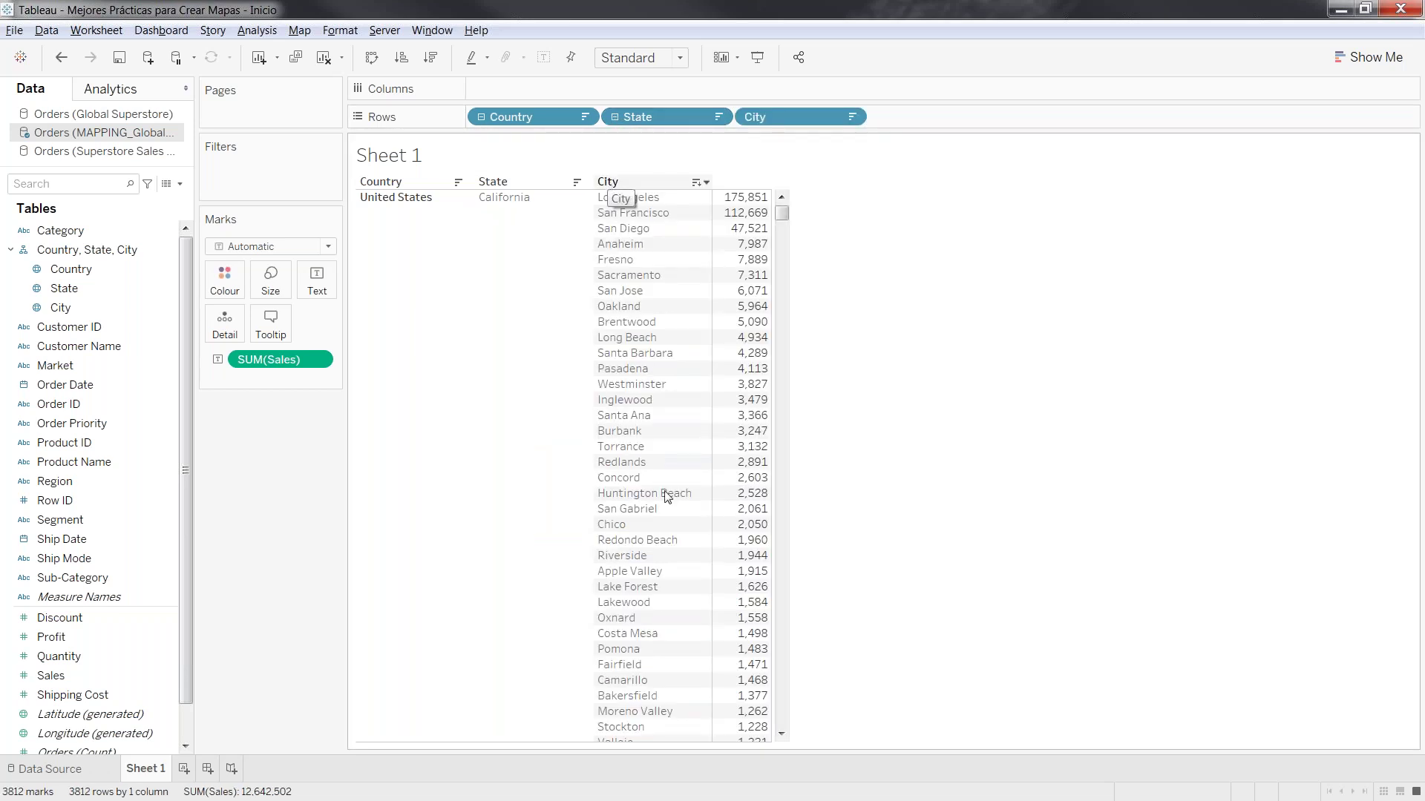
pyautogui.click(782, 713)
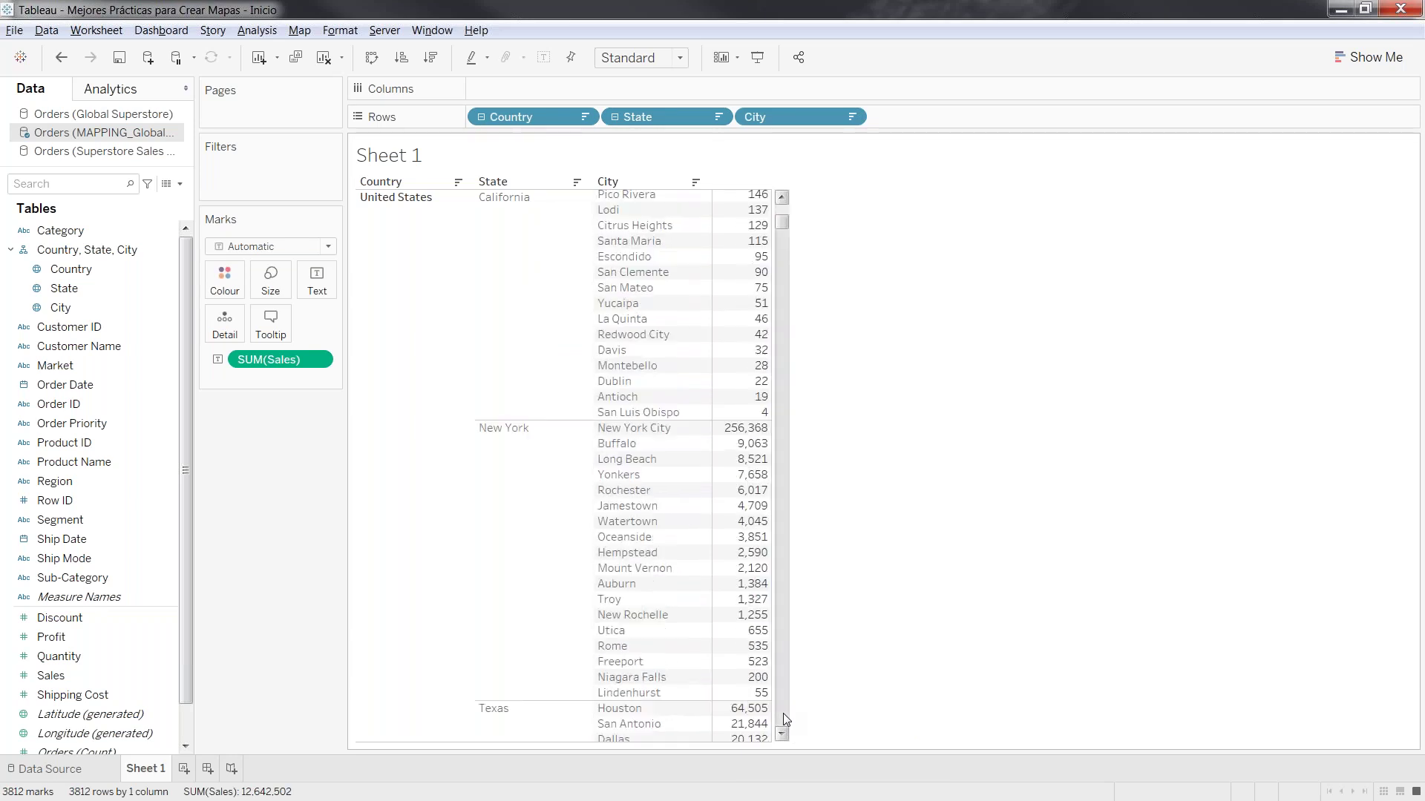
pyautogui.click(781, 215)
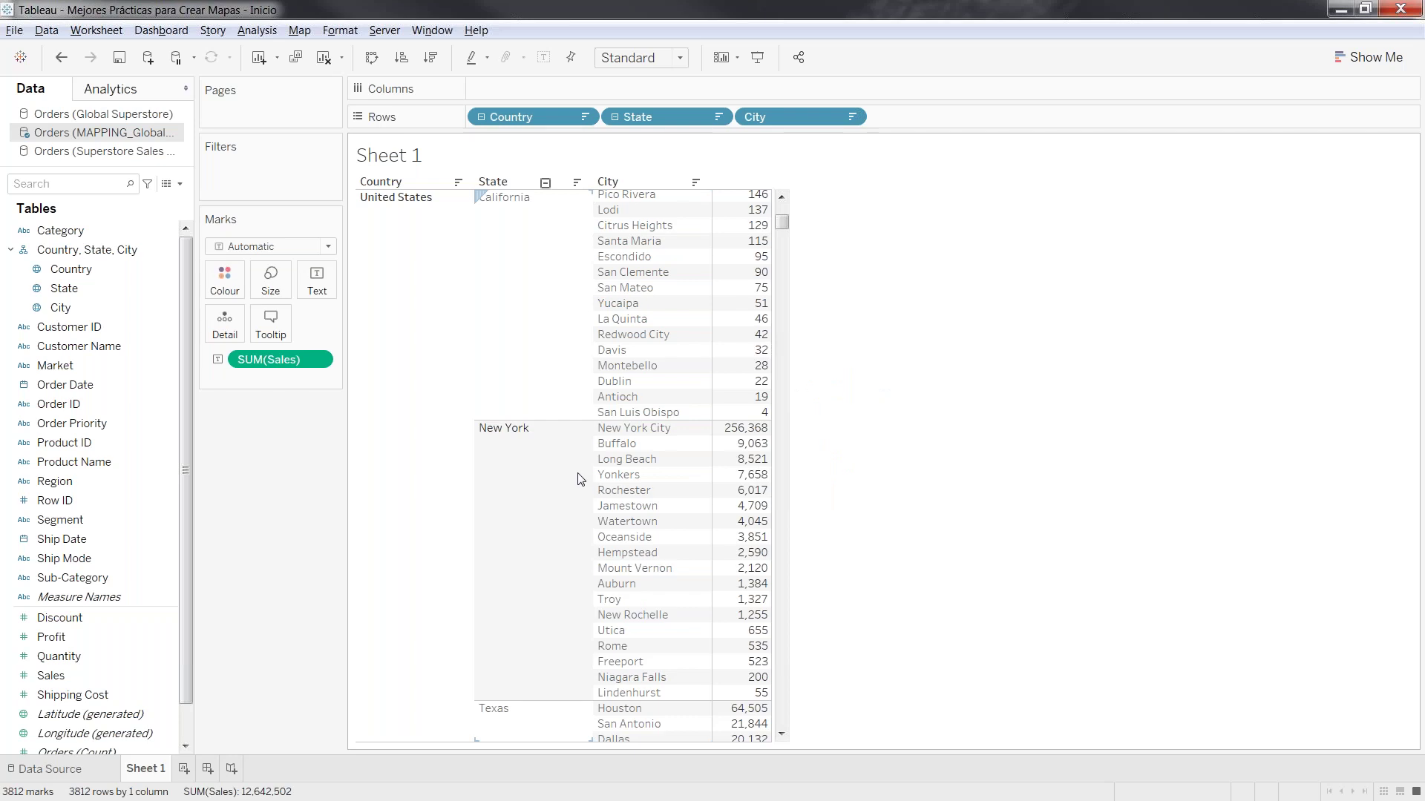
pyautogui.click(481, 116)
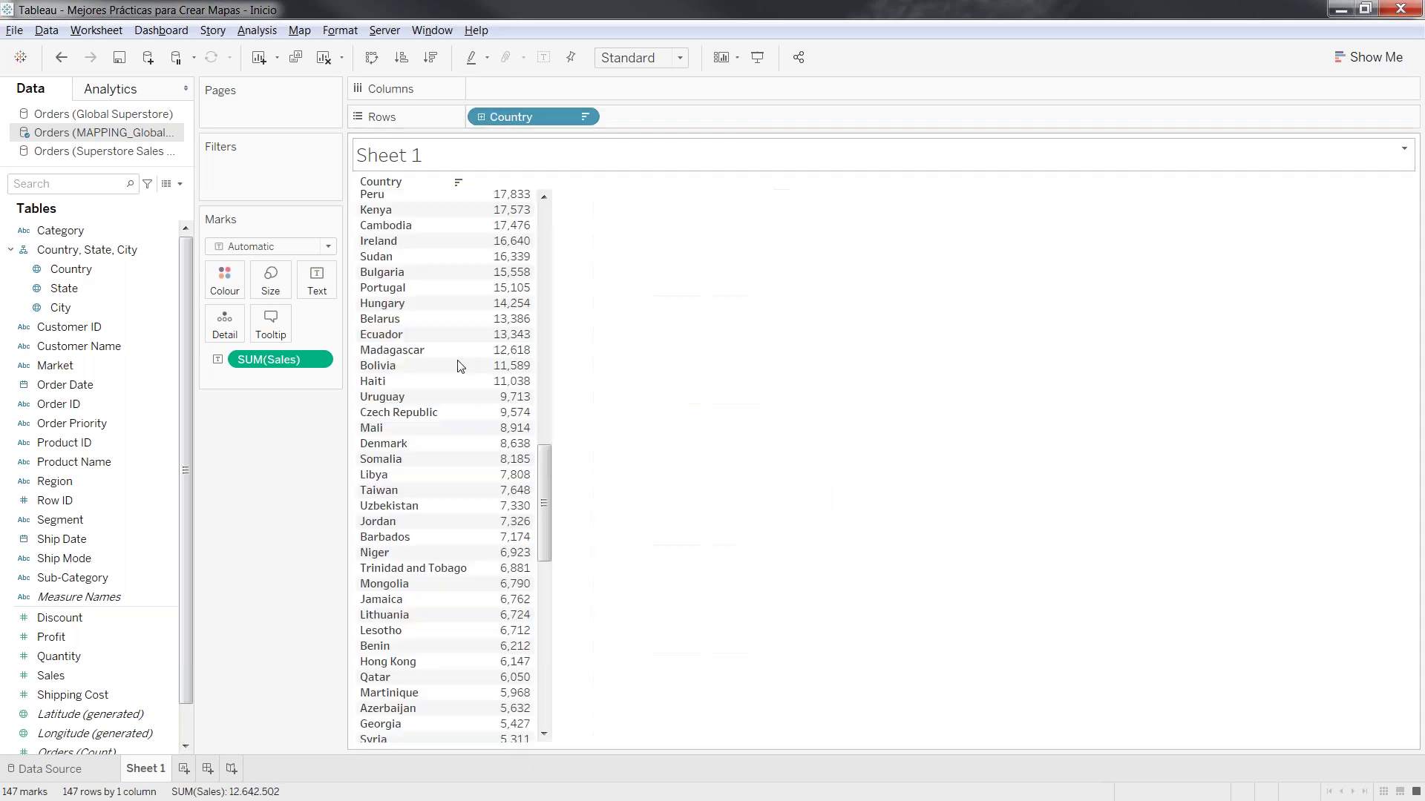
# Create a new worksheet with a world map of Country, its marks sized by Sales
pyautogui.click(184, 771)
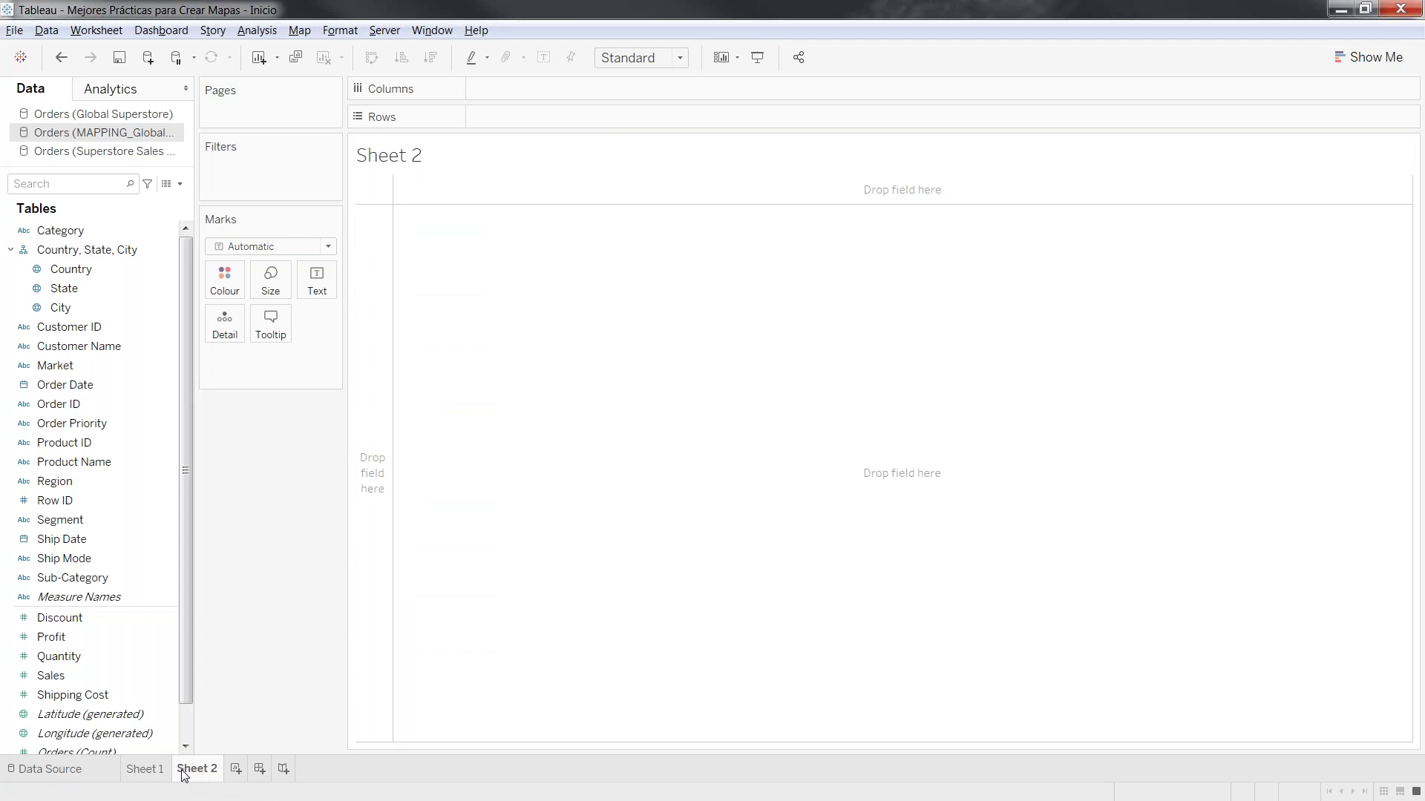
pyautogui.click(90, 272)
pyautogui.doubleClick(92, 277)
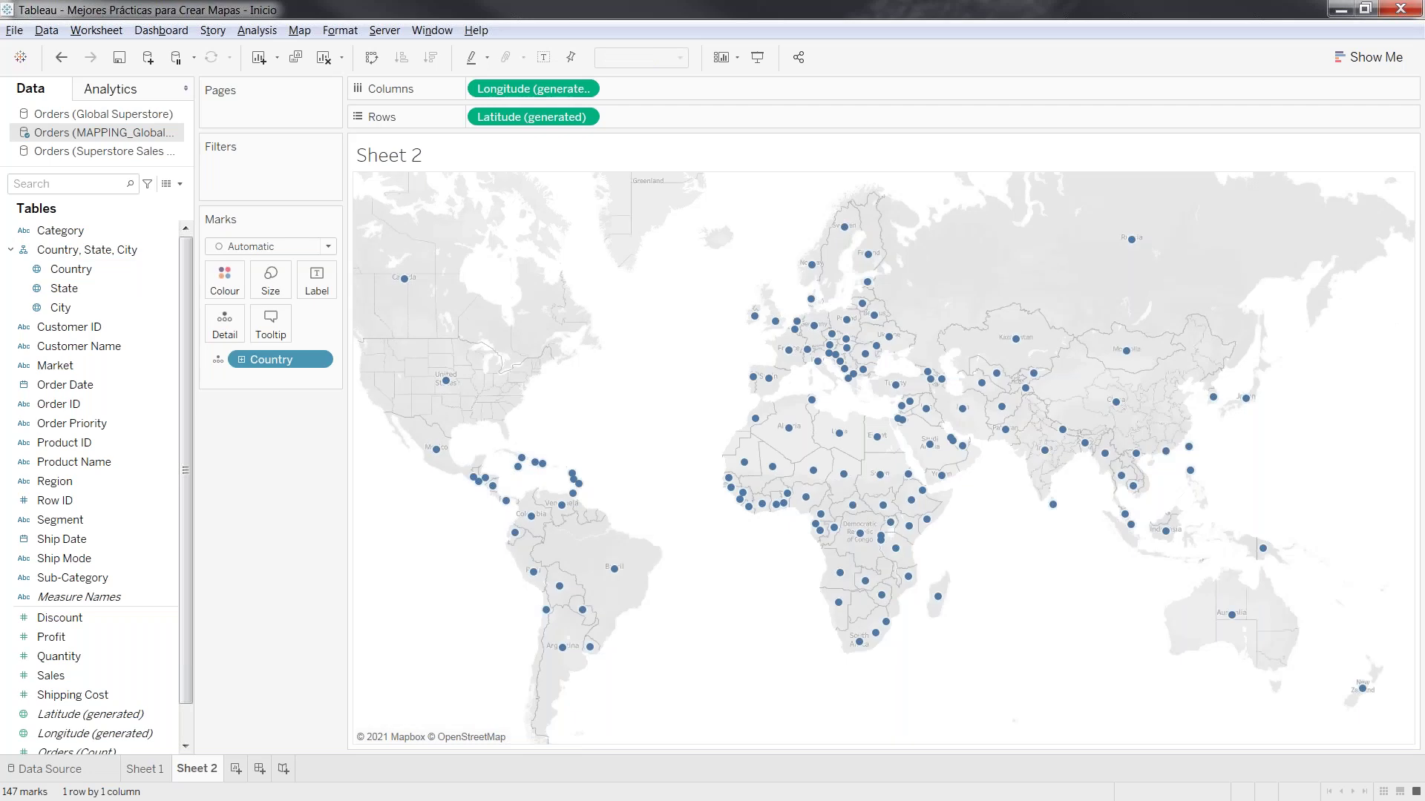
pyautogui.doubleClick(68, 676)
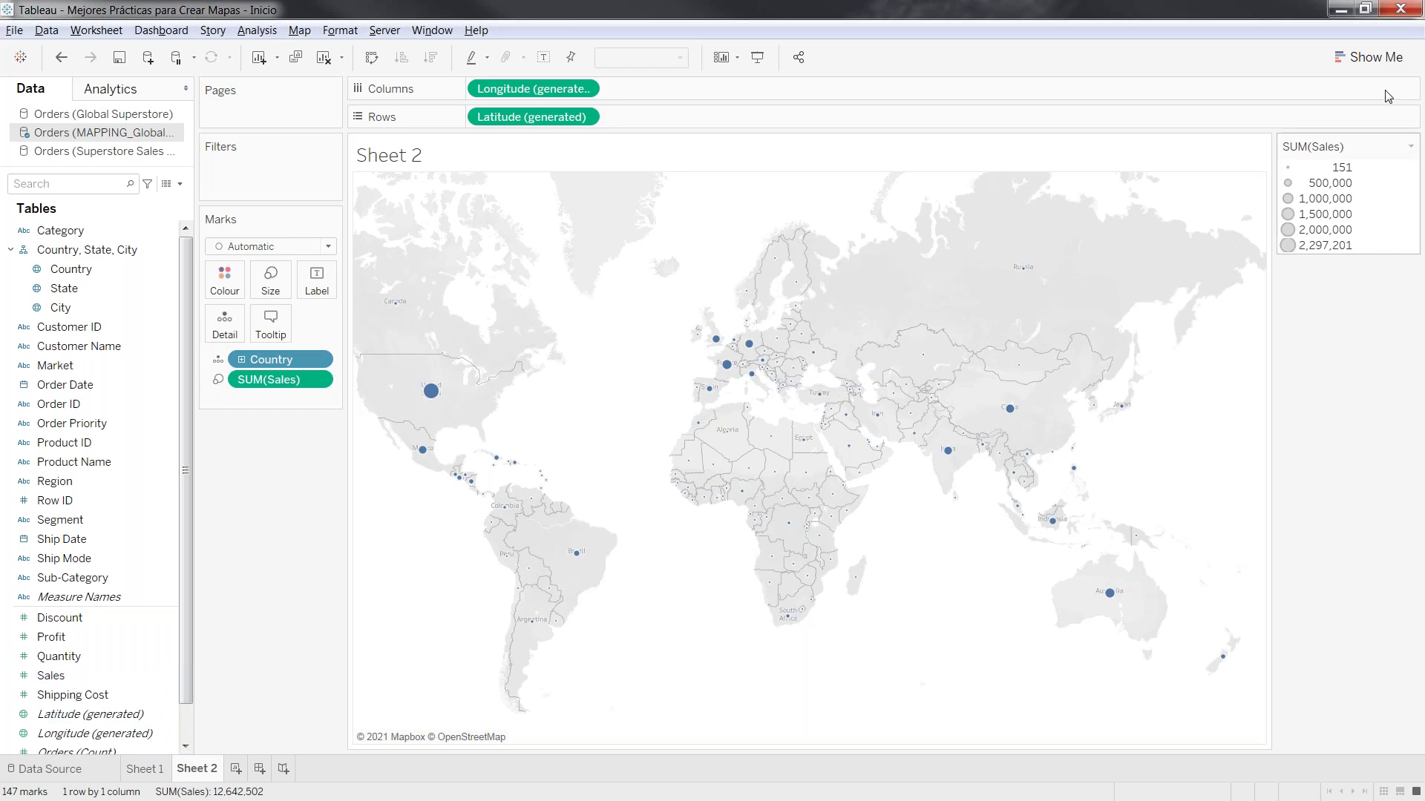
# Convert the symbol map to a filled map coloured by Sales and shift it so North America is shown whole
pyautogui.click(1392, 64)
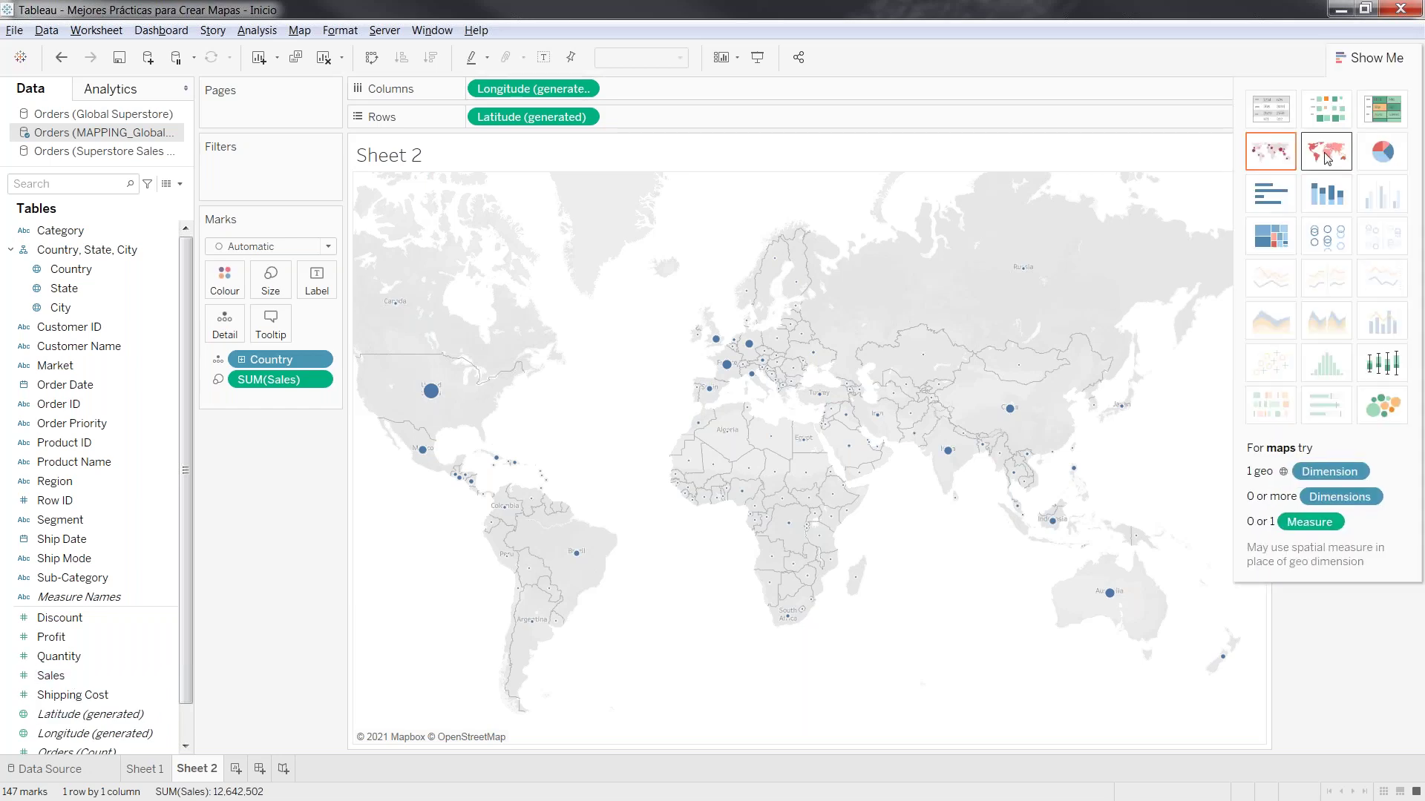
pyautogui.click(1343, 135)
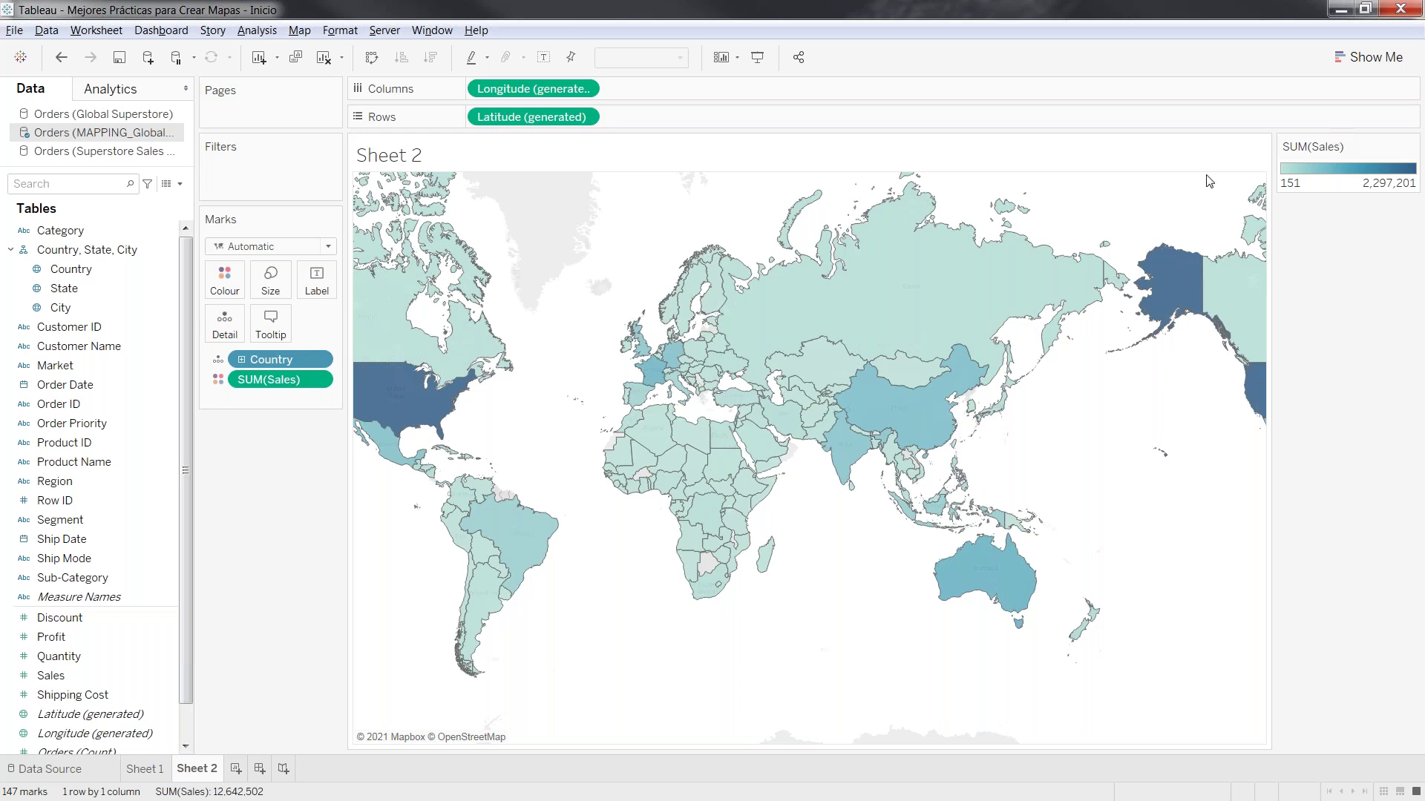
pyautogui.moveTo(393, 407)
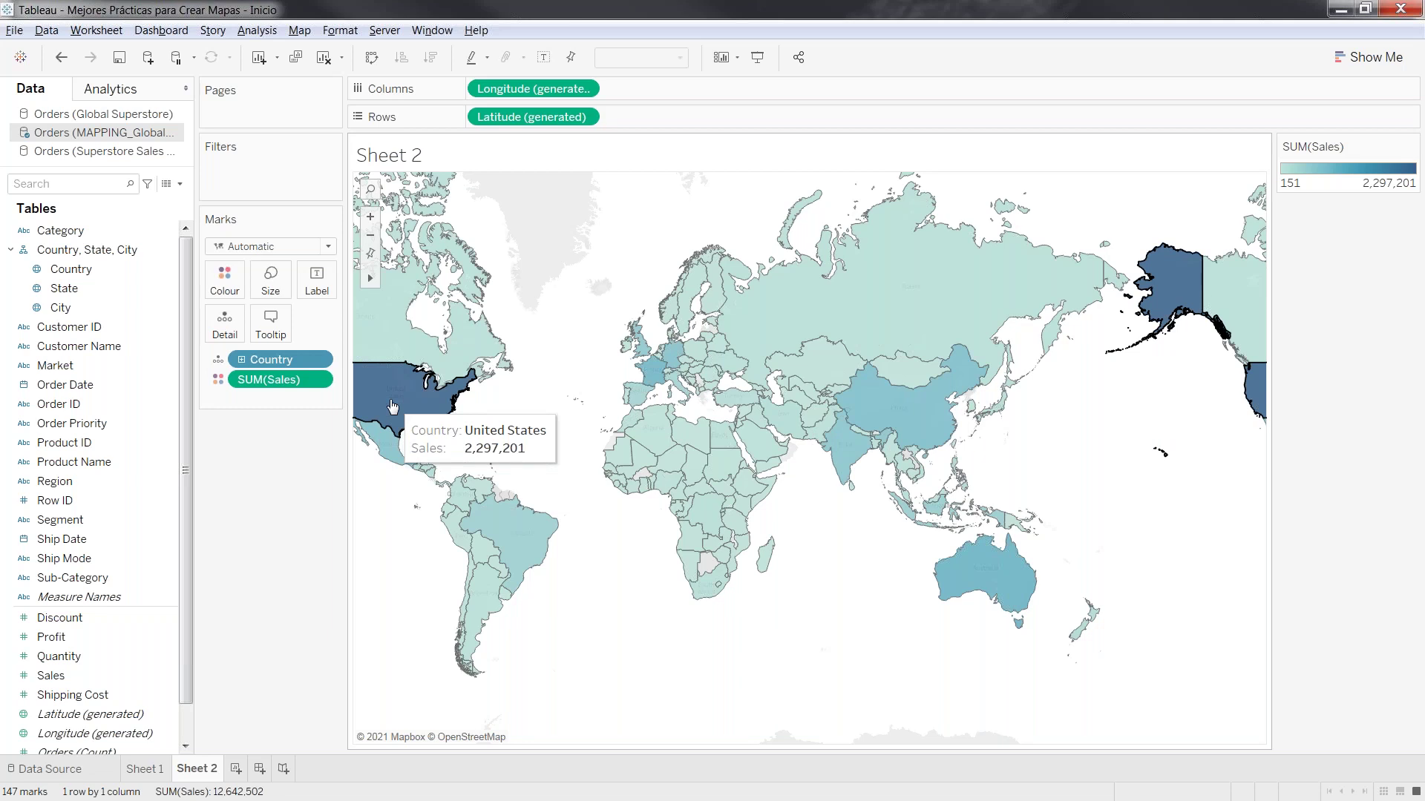
pyautogui.moveTo(369, 278)
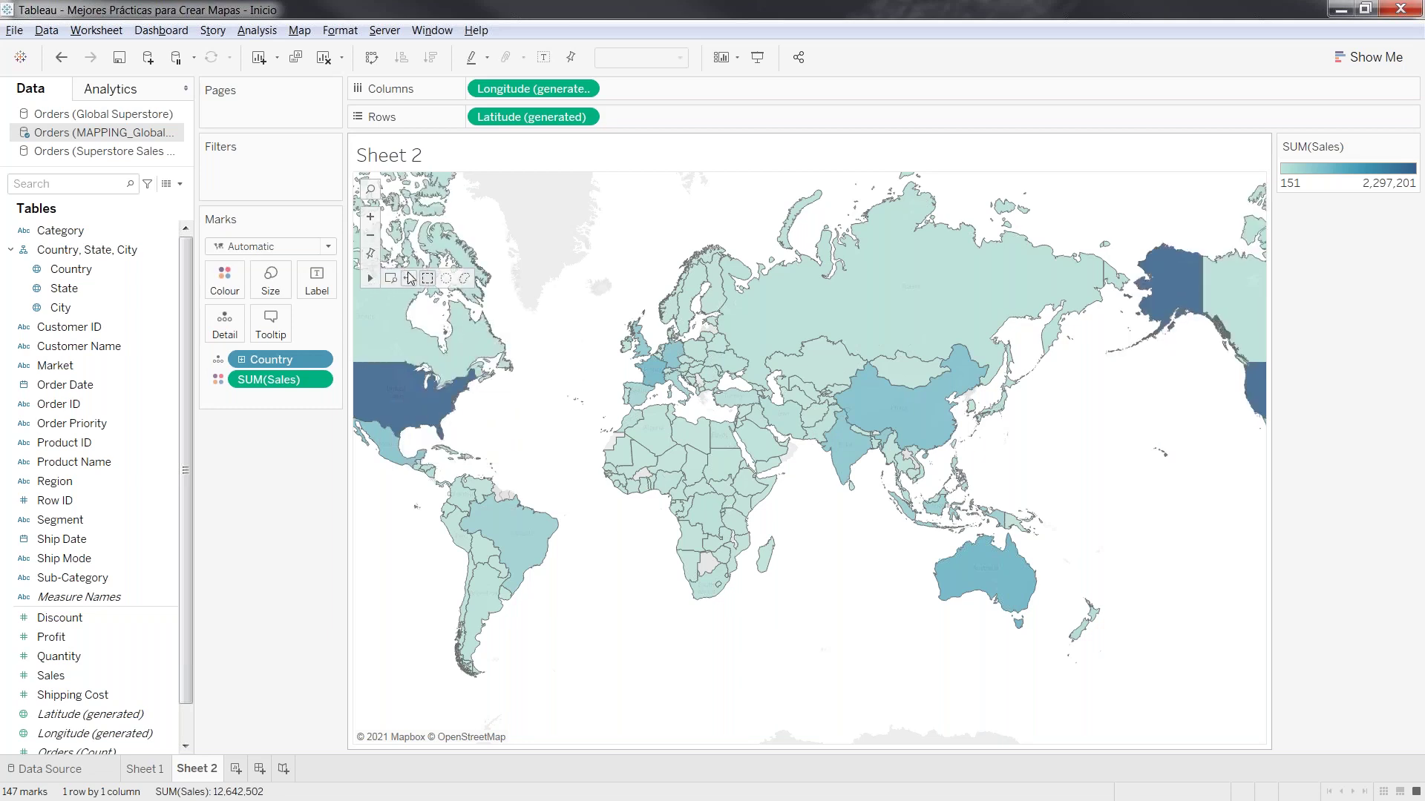
pyautogui.moveTo(390, 404); pyautogui.dragTo(553, 393)
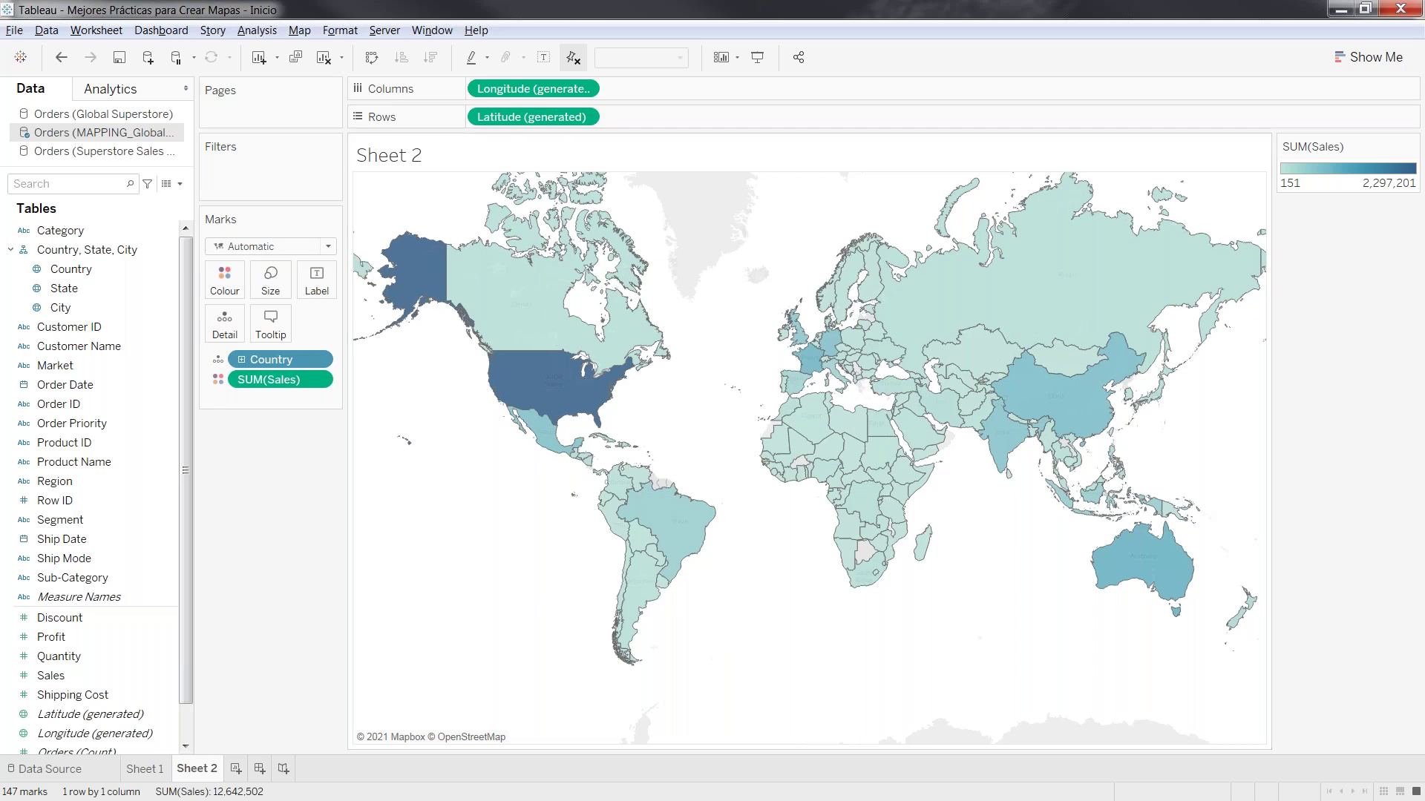
# Examine the underlying rows and columns of the Orders (MAPPING_Global Superstore) data source, and close the data view
pyautogui.click(167, 184)
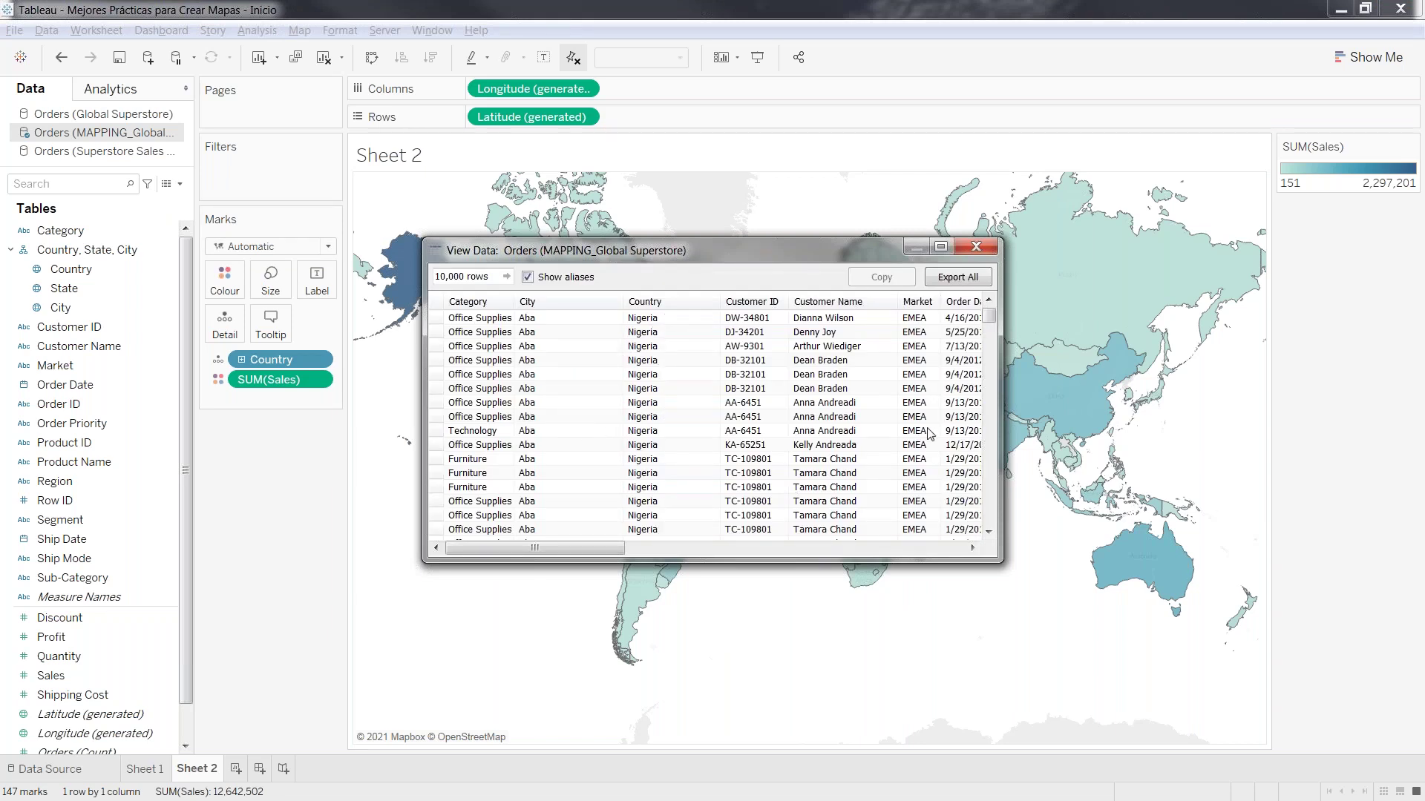
pyautogui.scroll(-5, 991, 484)
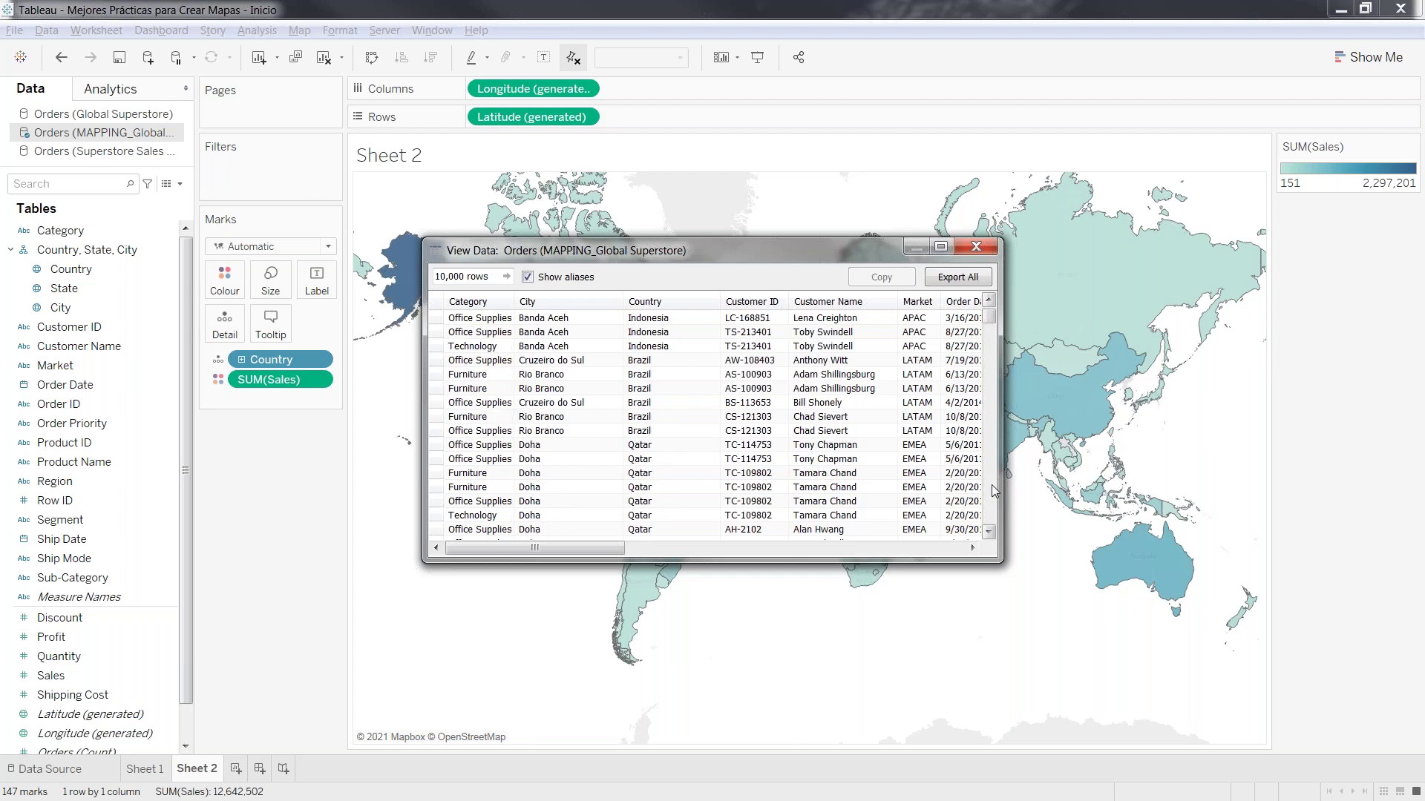
pyautogui.moveTo(621, 549); pyautogui.dragTo(868, 534)
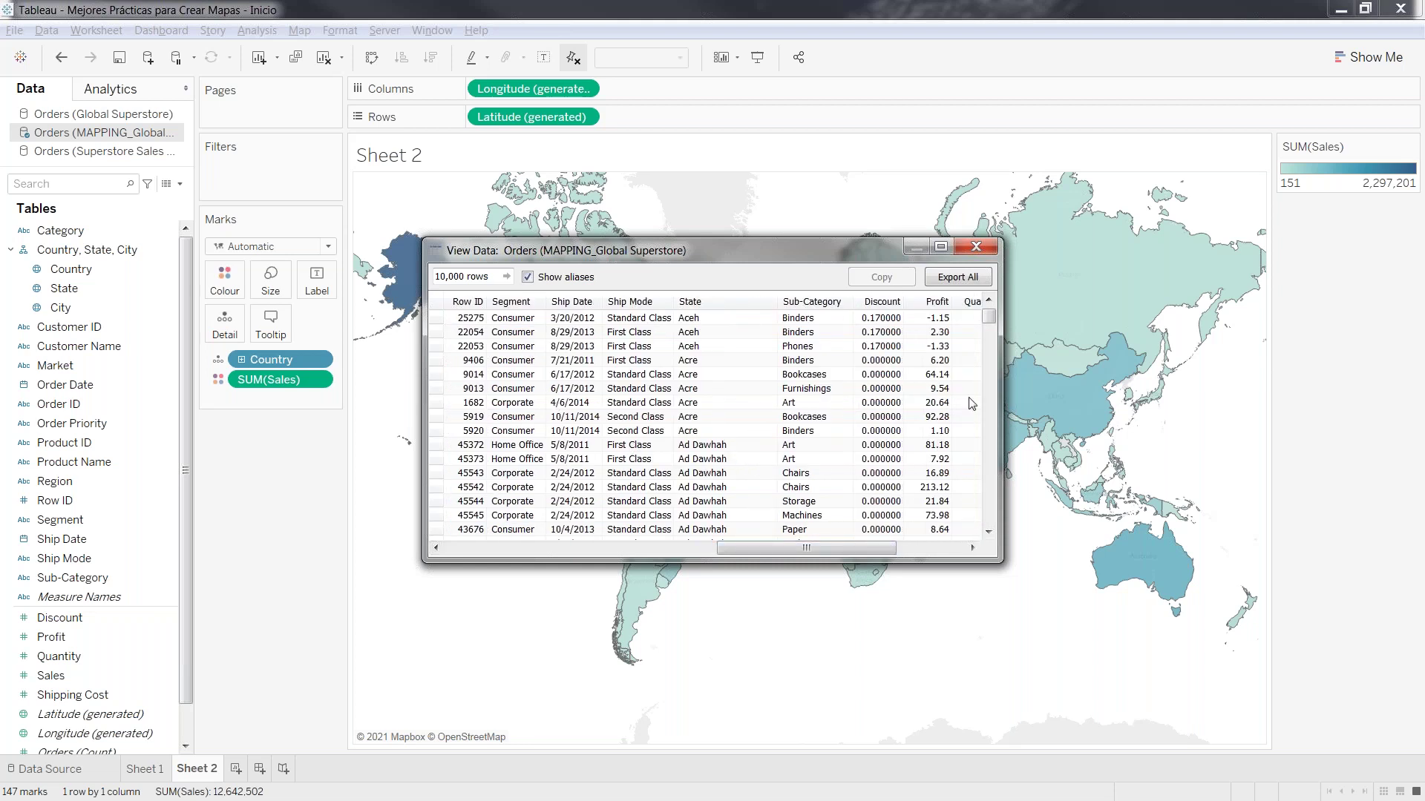
pyautogui.click(989, 506)
pyautogui.click(988, 505)
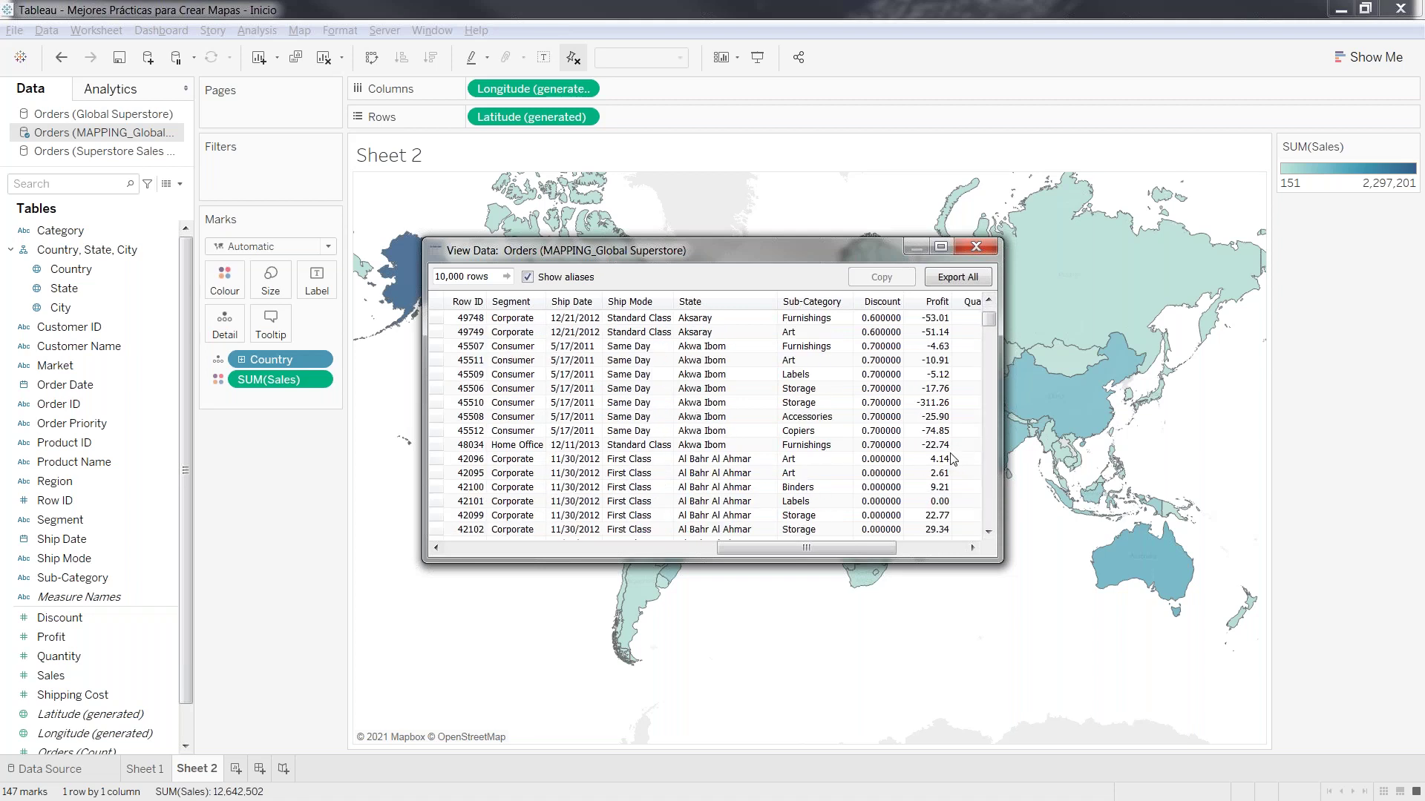
pyautogui.click(977, 247)
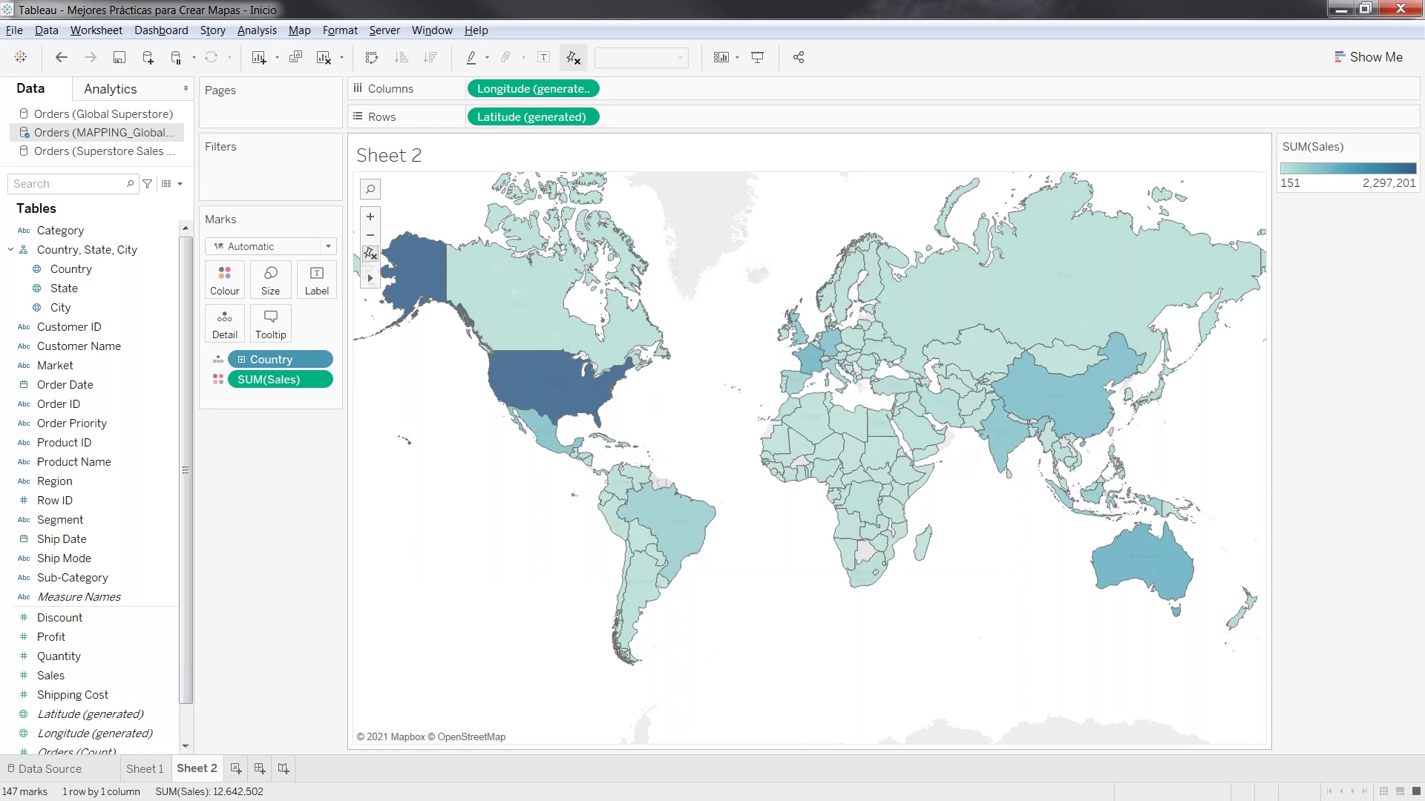
pyautogui.moveTo(622, 567)
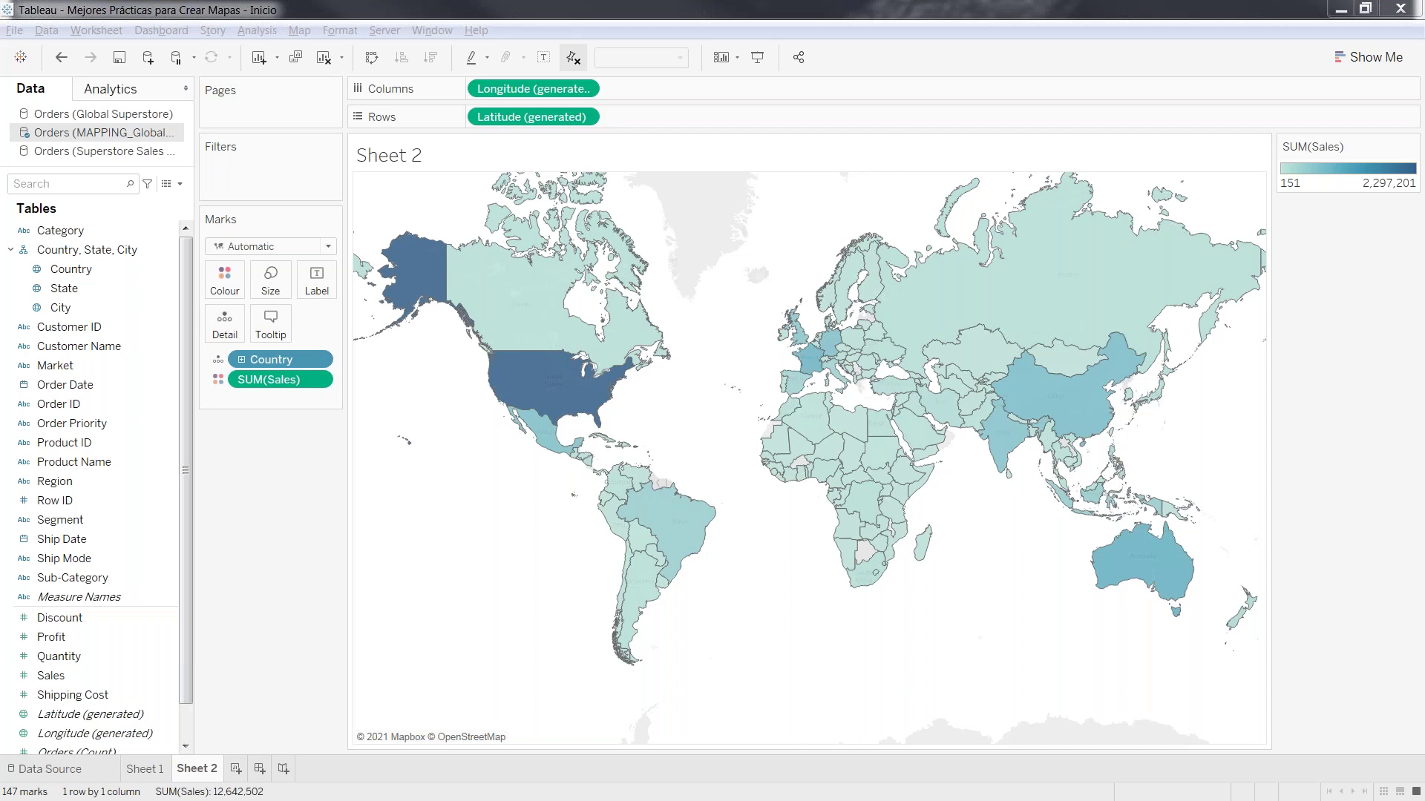
# Rename the map worksheet as "Mapa de Ventas"
pyautogui.doubleClick(198, 768)
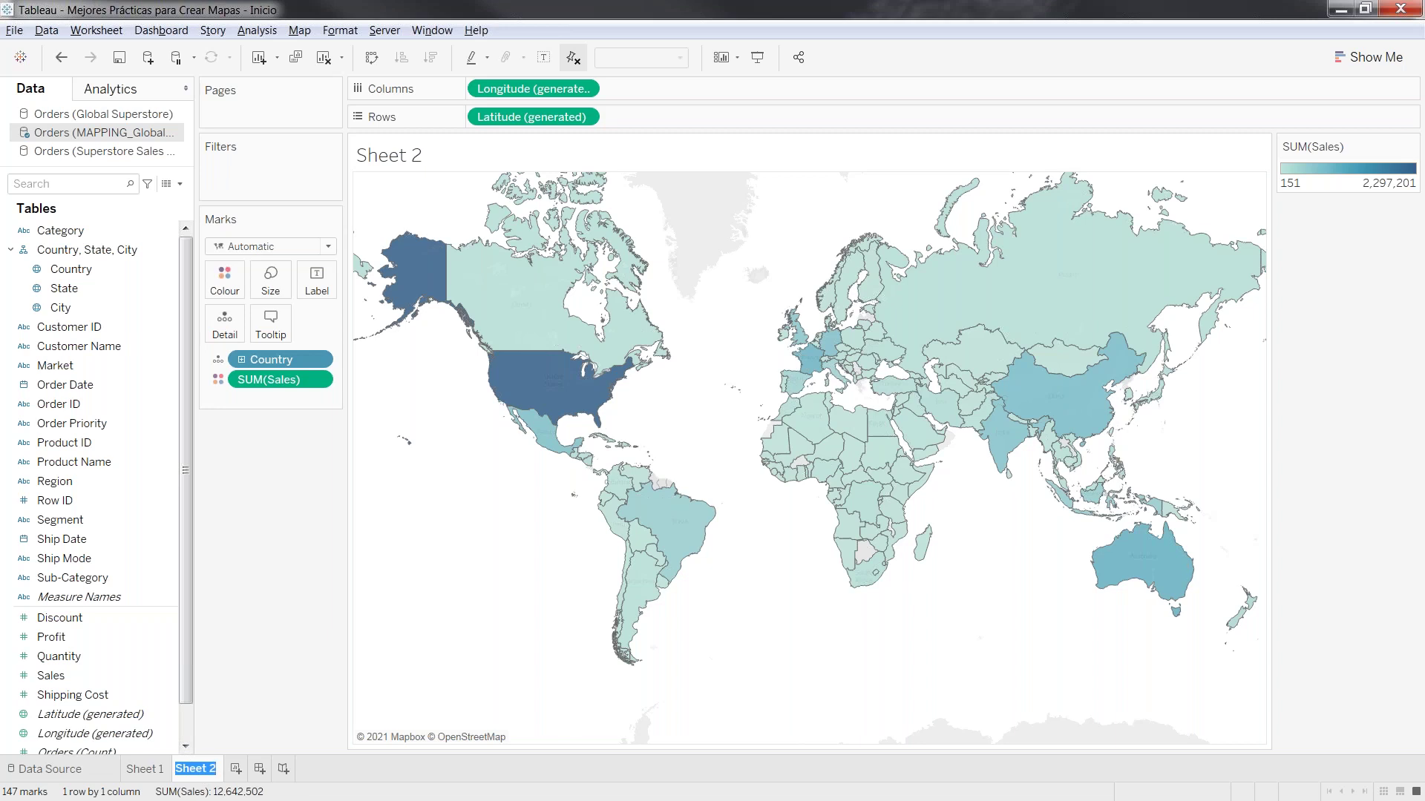
pyautogui.write('Ventas')
pyautogui.press('BackSpace')
pyautogui.press('BackSpace')
pyautogui.press('BackSpace')
pyautogui.press('BackSpace')
pyautogui.press('BackSpace')
pyautogui.press('BackSpace')
pyautogui.write('Mapa de Ventas')
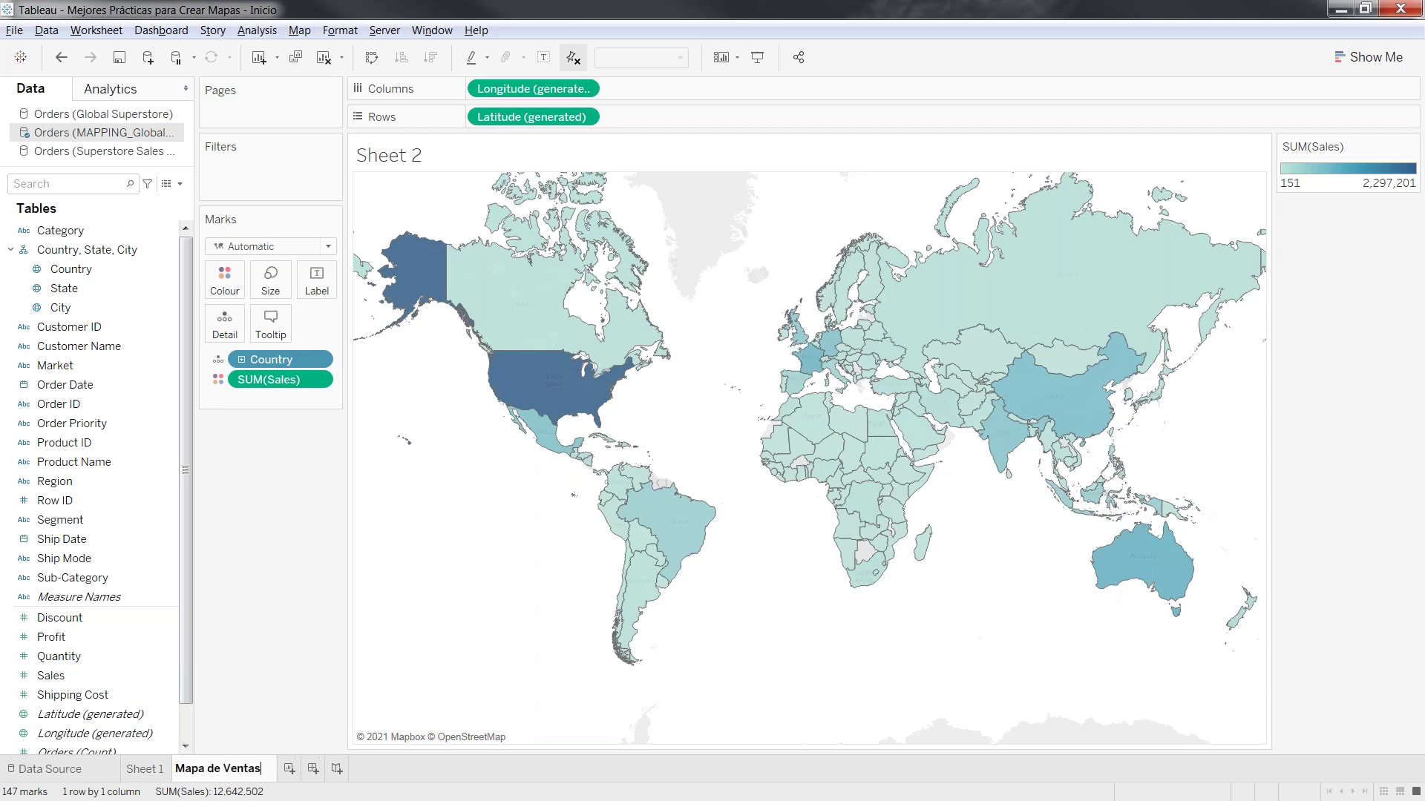
pyautogui.press('Return')
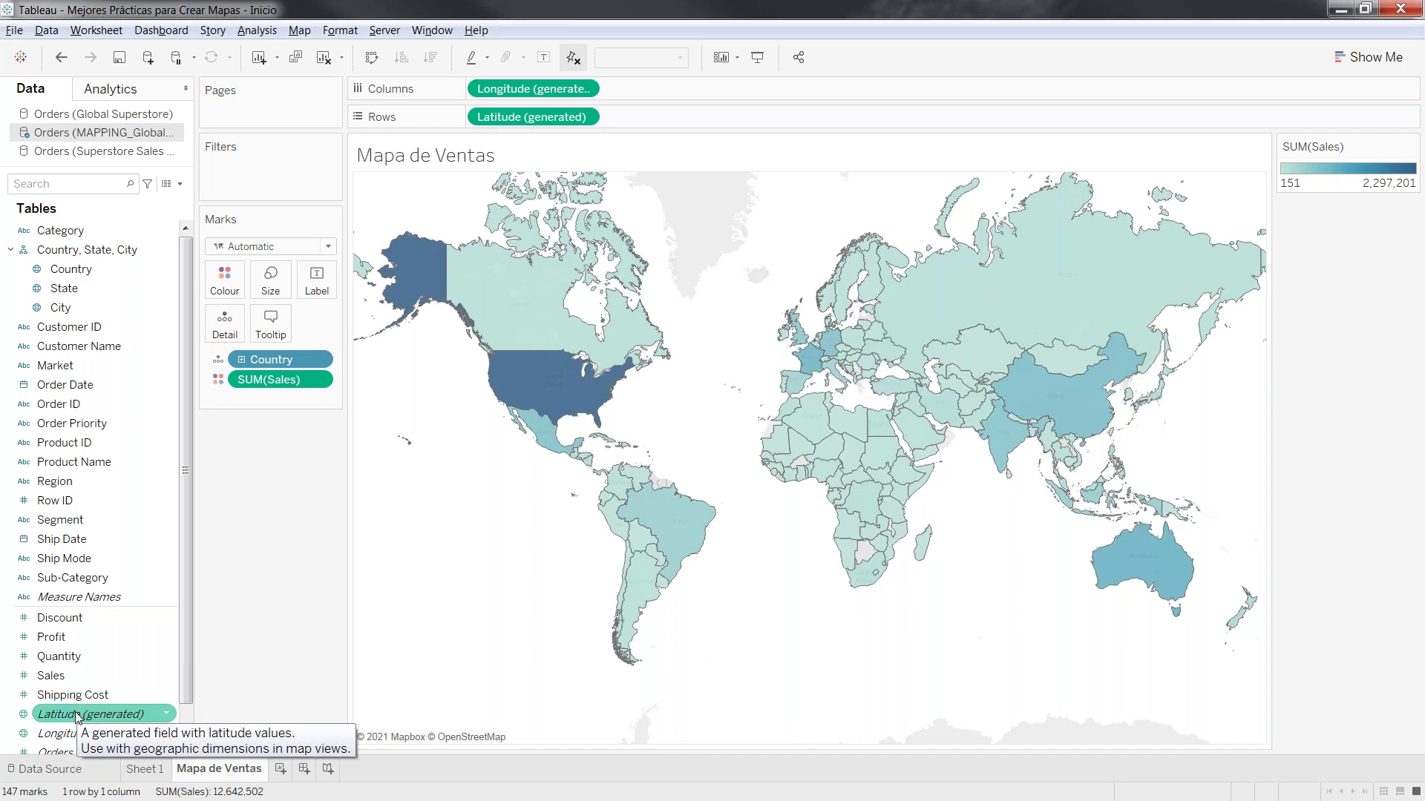
# Create a new worksheet with a table of Sales by City
pyautogui.click(279, 769)
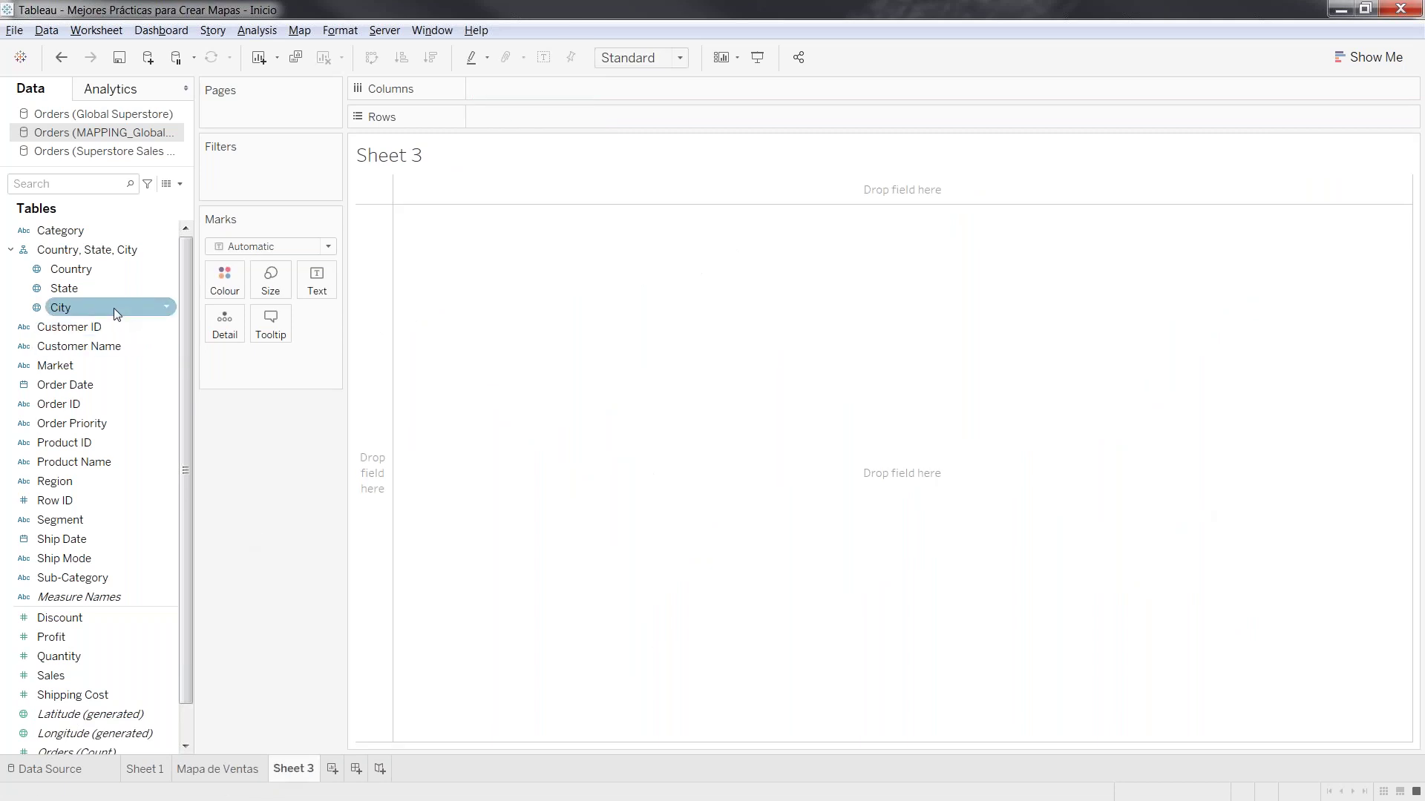
pyautogui.click(113, 288)
pyautogui.moveTo(77, 307); pyautogui.dragTo(378, 355)
pyautogui.moveTo(352, 451); pyautogui.dragTo(353, 452)
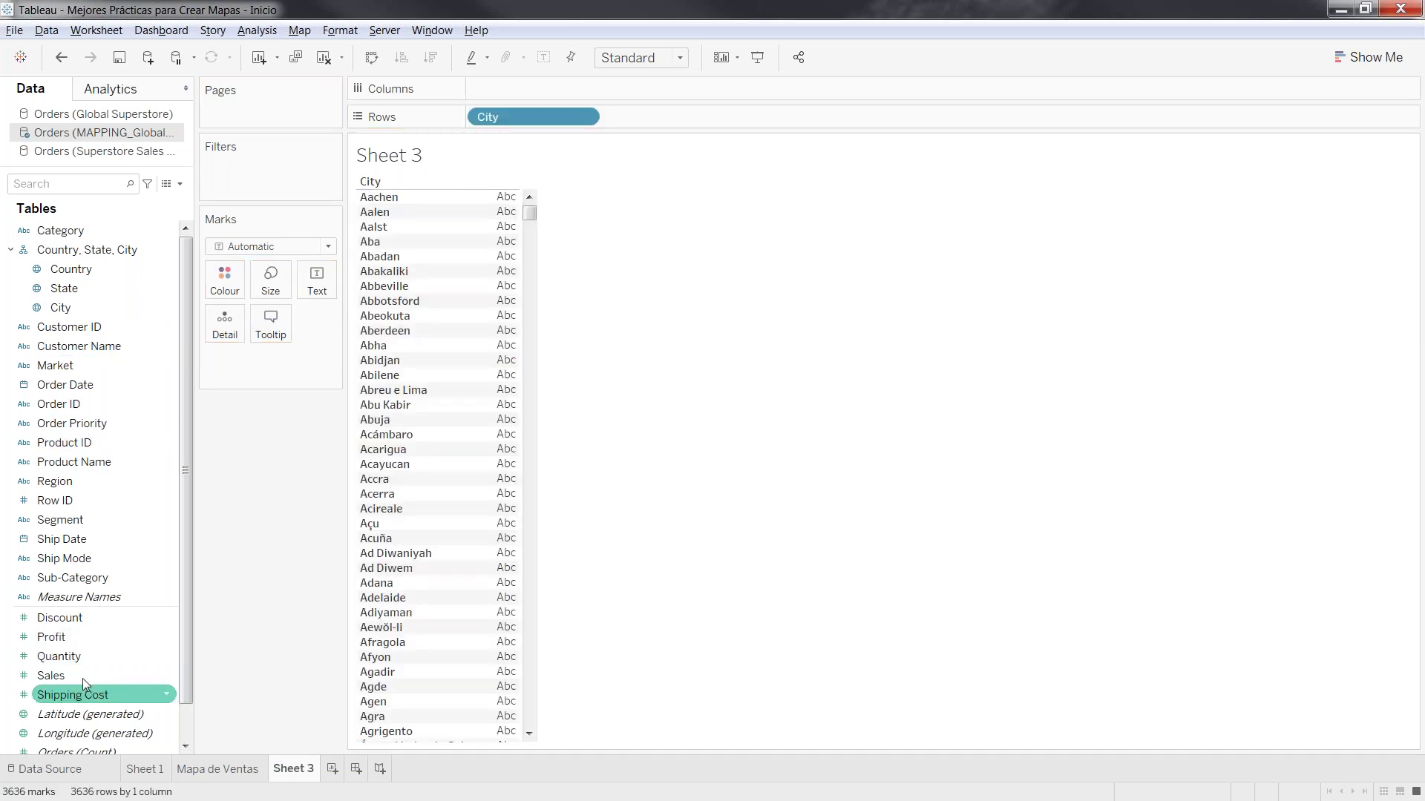
pyautogui.moveTo(50, 675); pyautogui.dragTo(838, 317)
# Turn the city table into horizontal bars sorted descending by Sales and coloured by Profit
pyautogui.click(1369, 57)
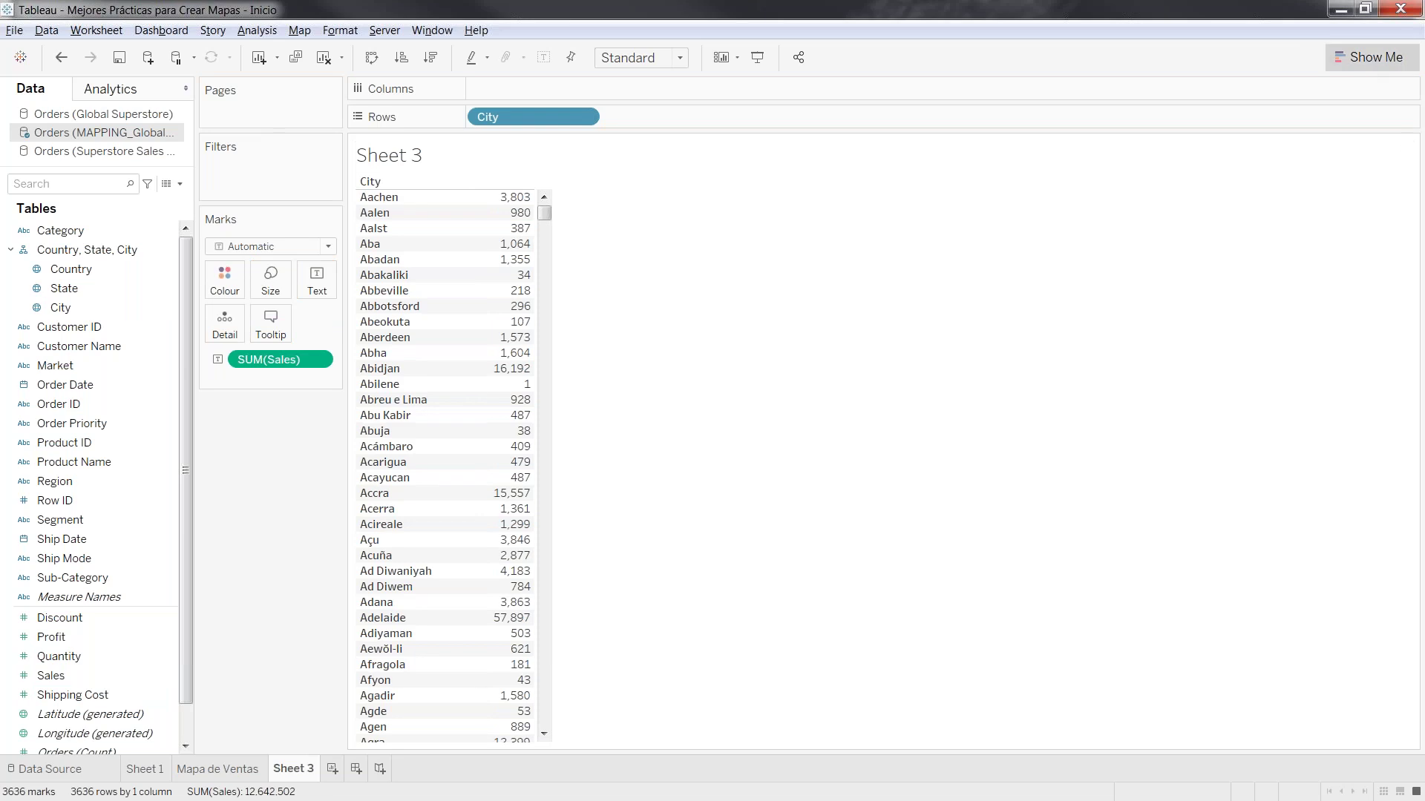
pyautogui.click(1271, 193)
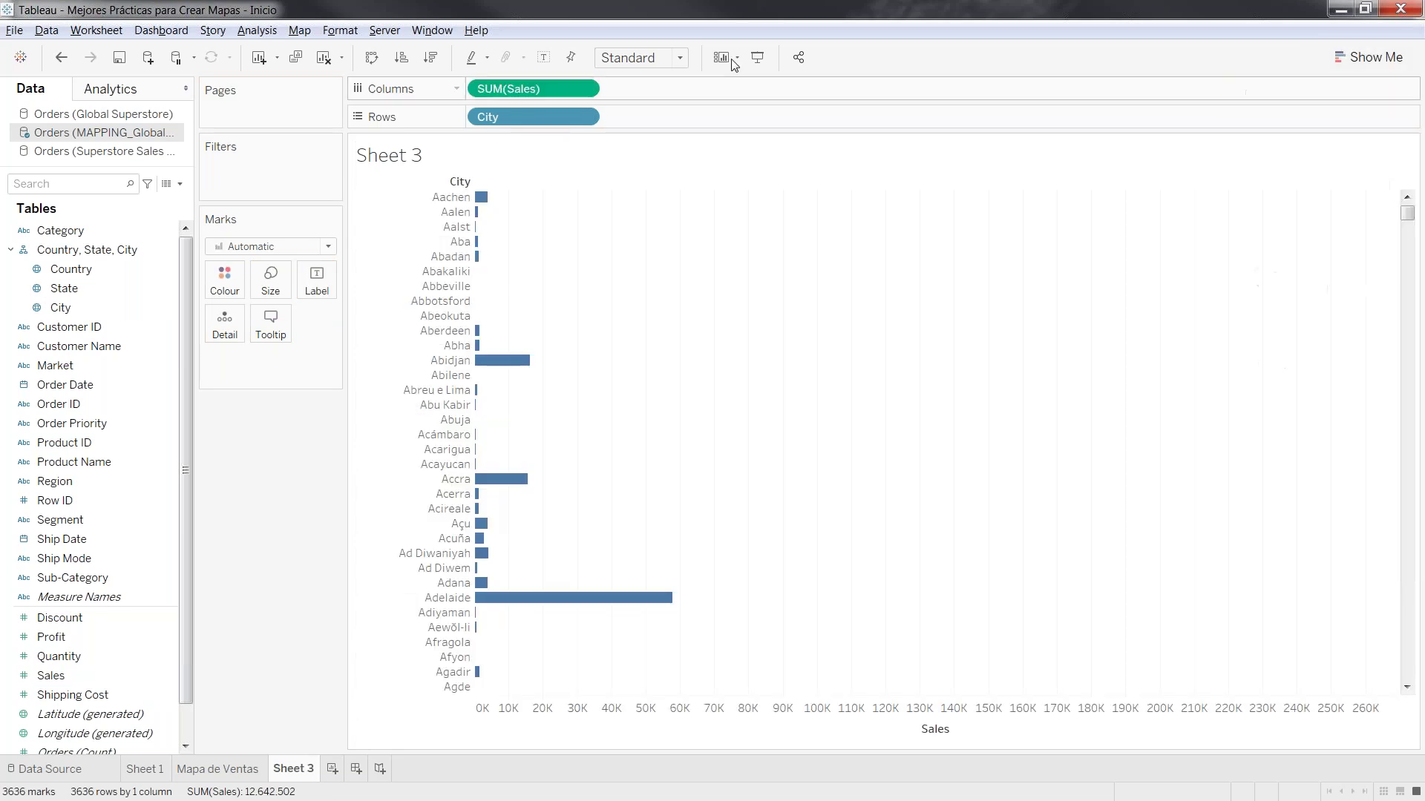
pyautogui.click(430, 57)
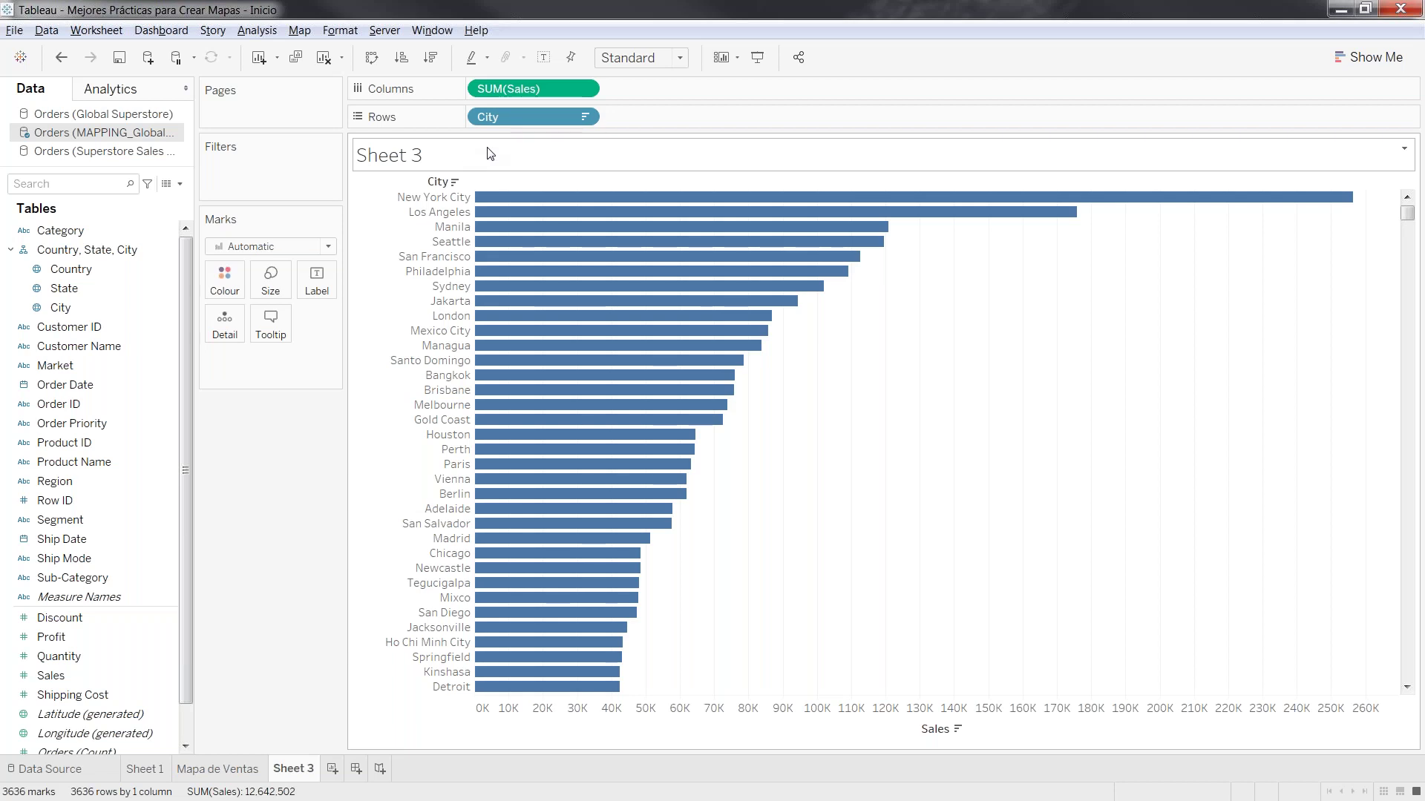
pyautogui.moveTo(81, 638); pyautogui.dragTo(224, 280)
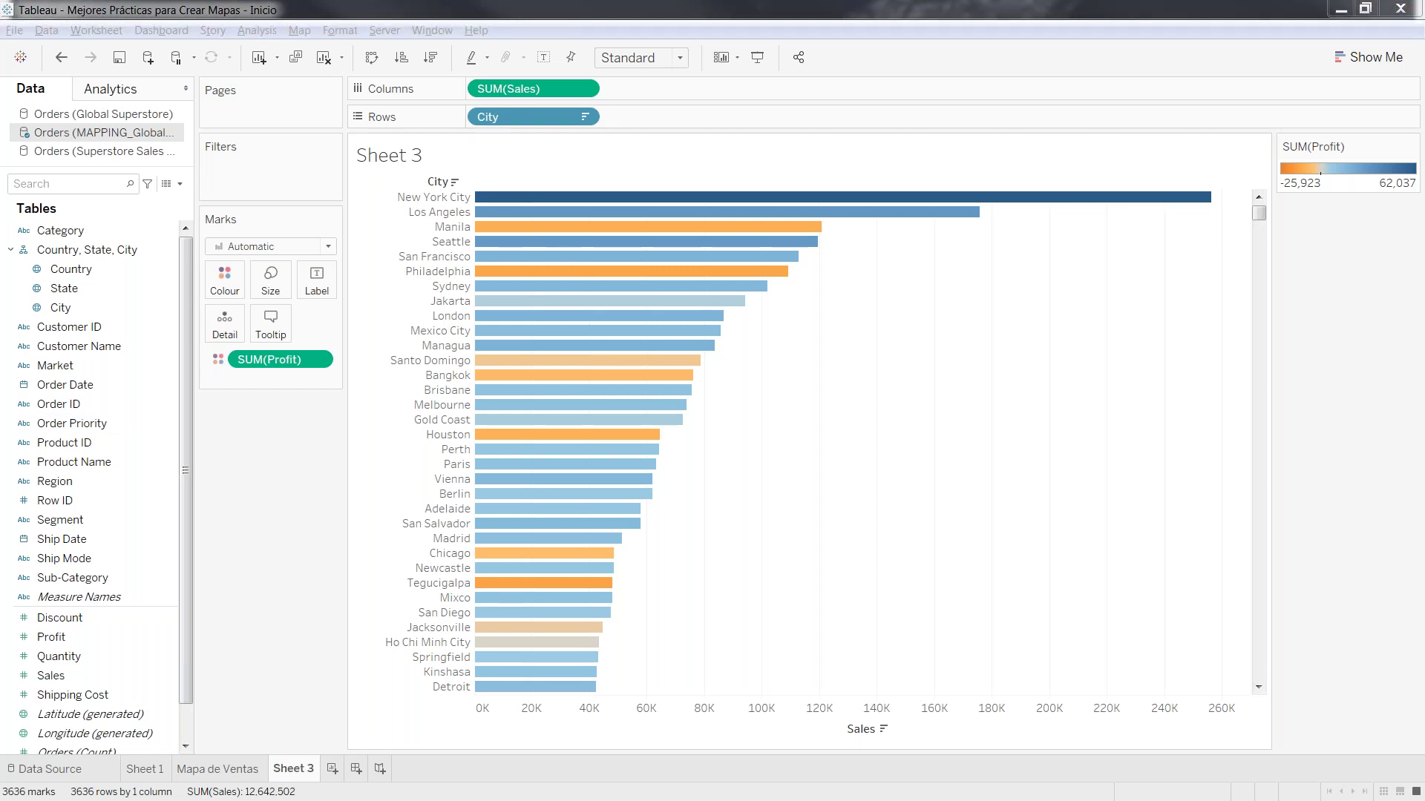
# Rename the city bar chart worksheet as "Ventas y Rentabilidad por Ciudad"
pyautogui.doubleClick(294, 770)
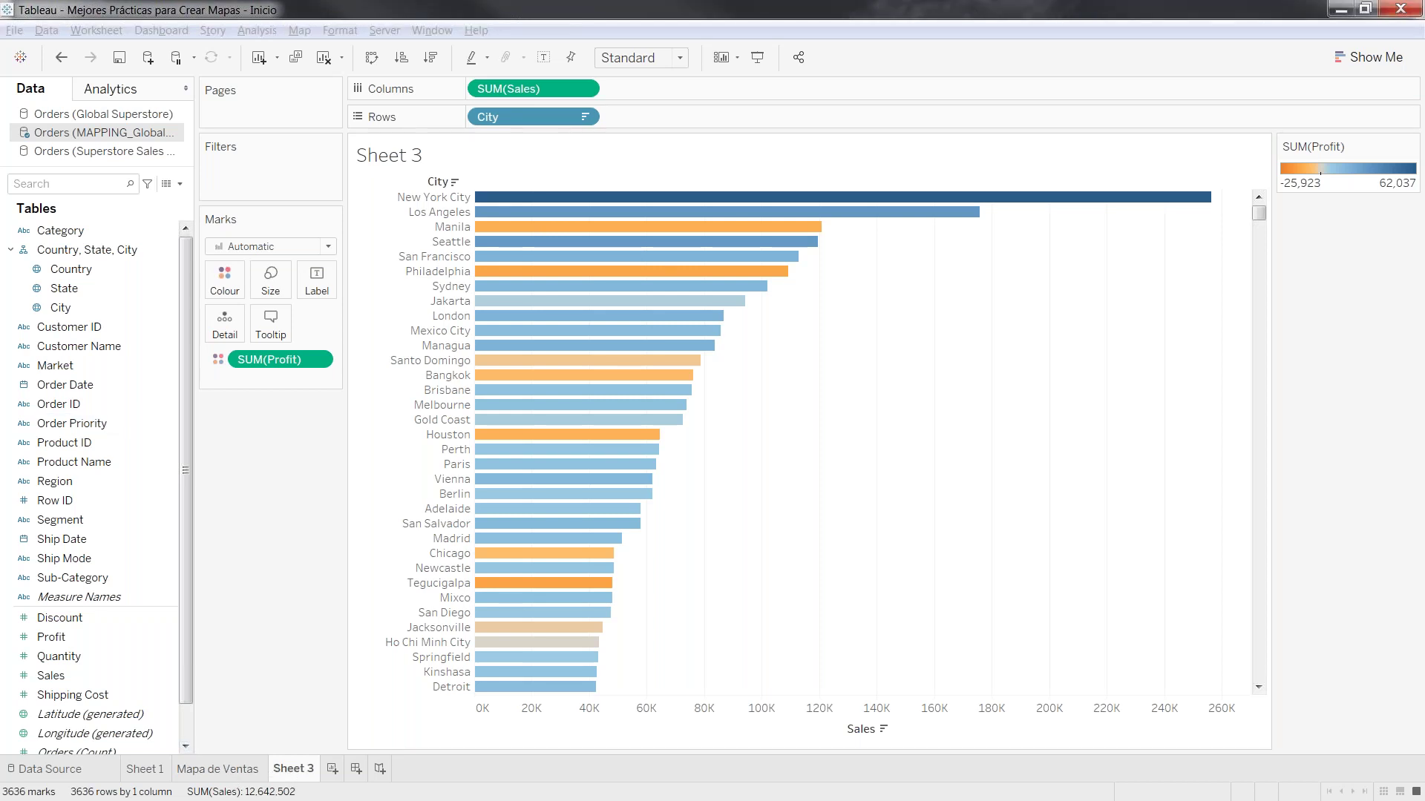
pyautogui.write('Vent')
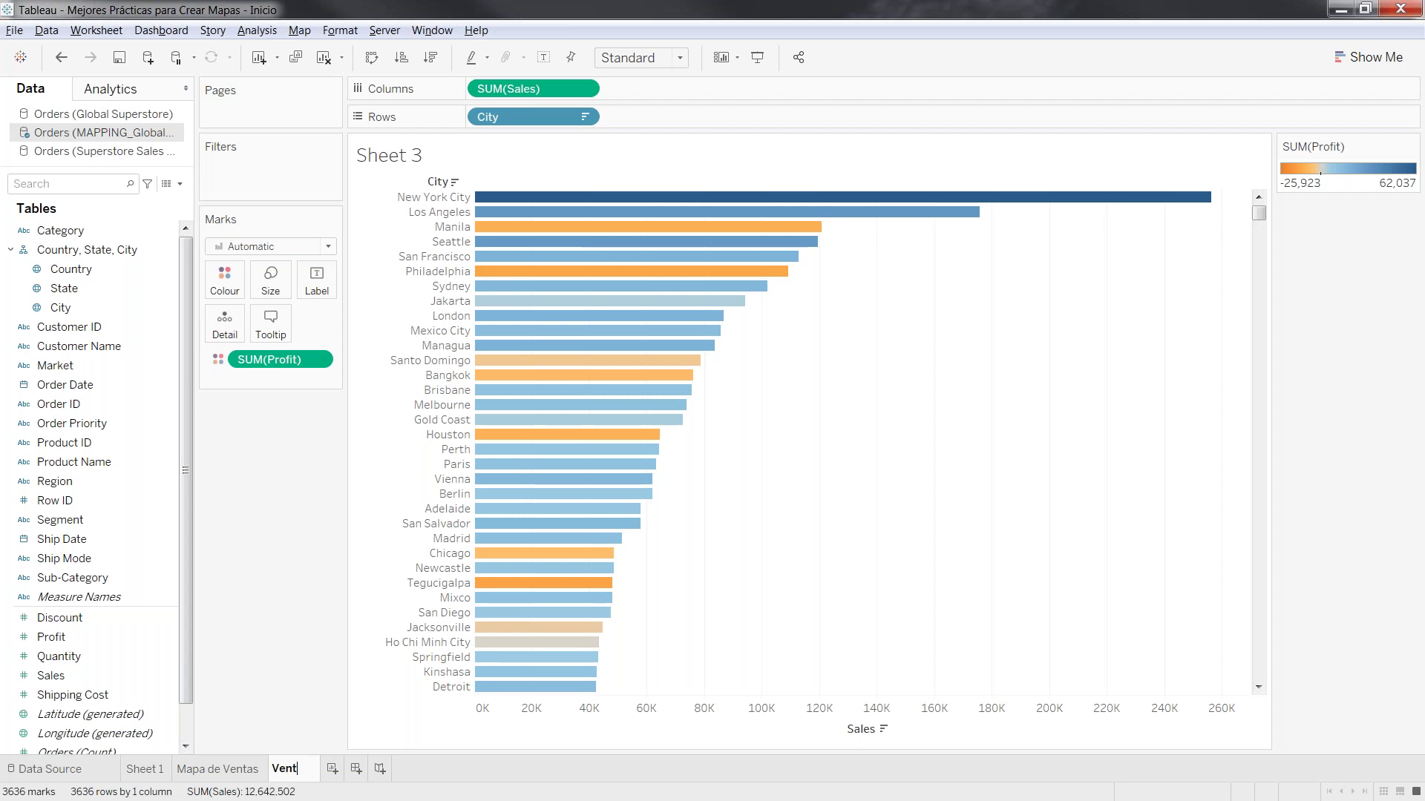
pyautogui.write('as y Ren')
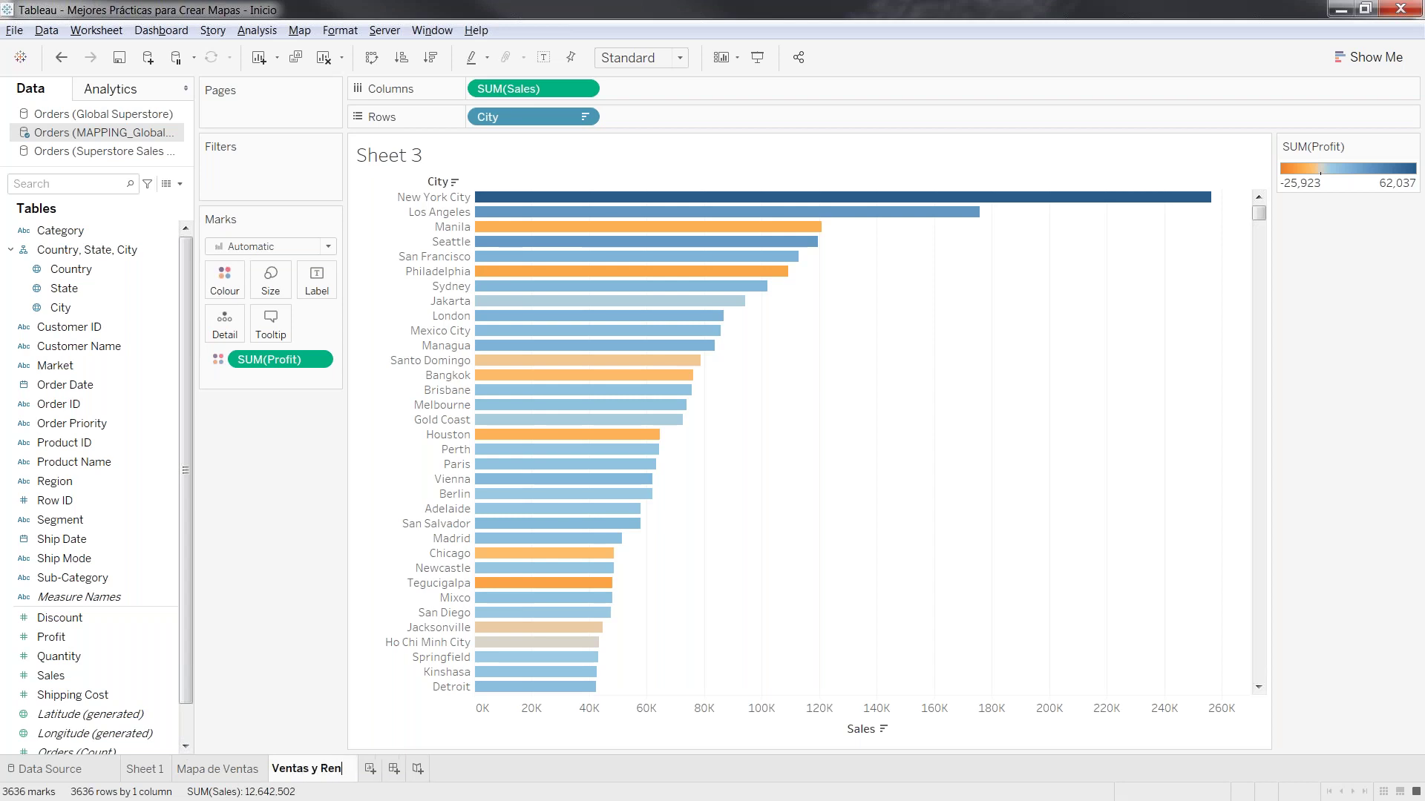
pyautogui.write('tabilidad por Ciudad')
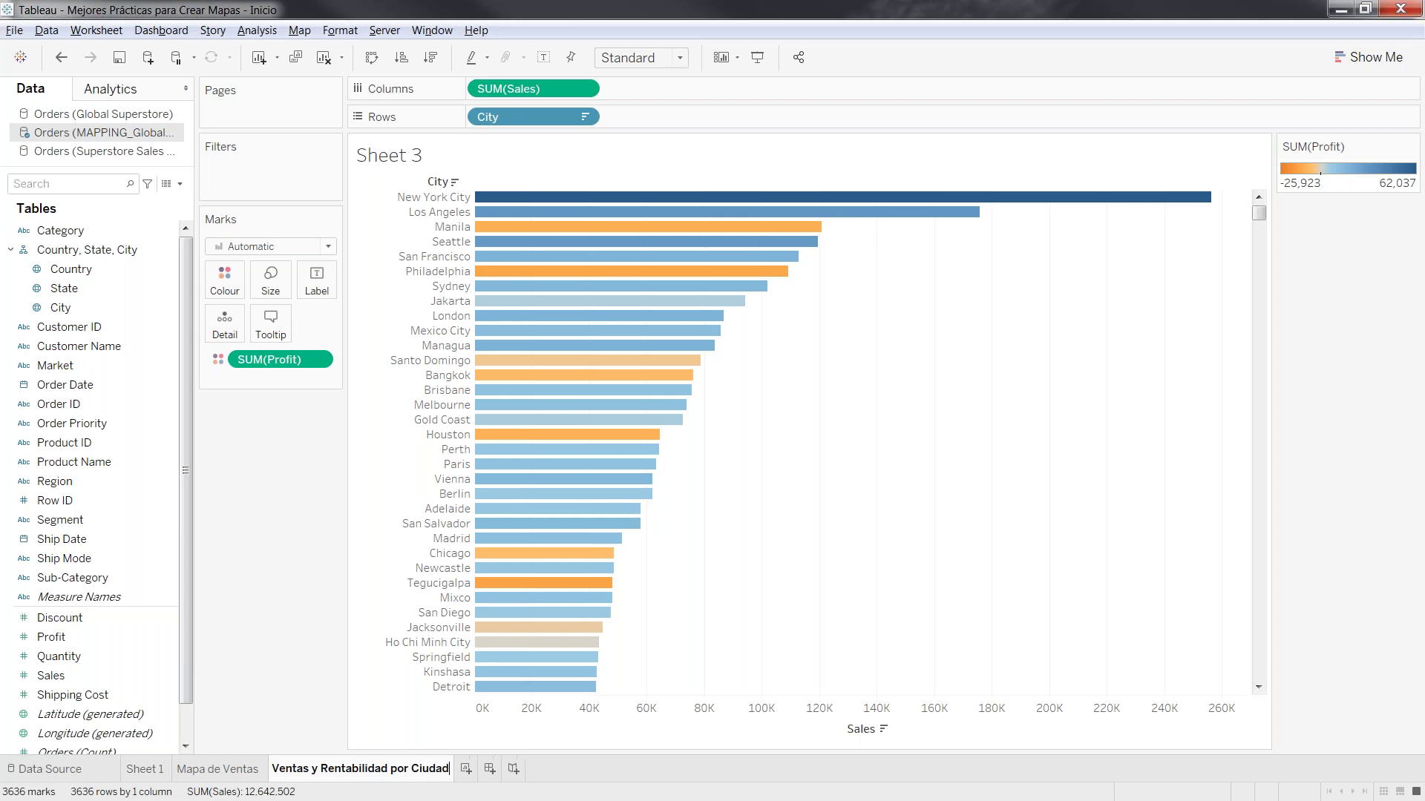
pyautogui.press('Return')
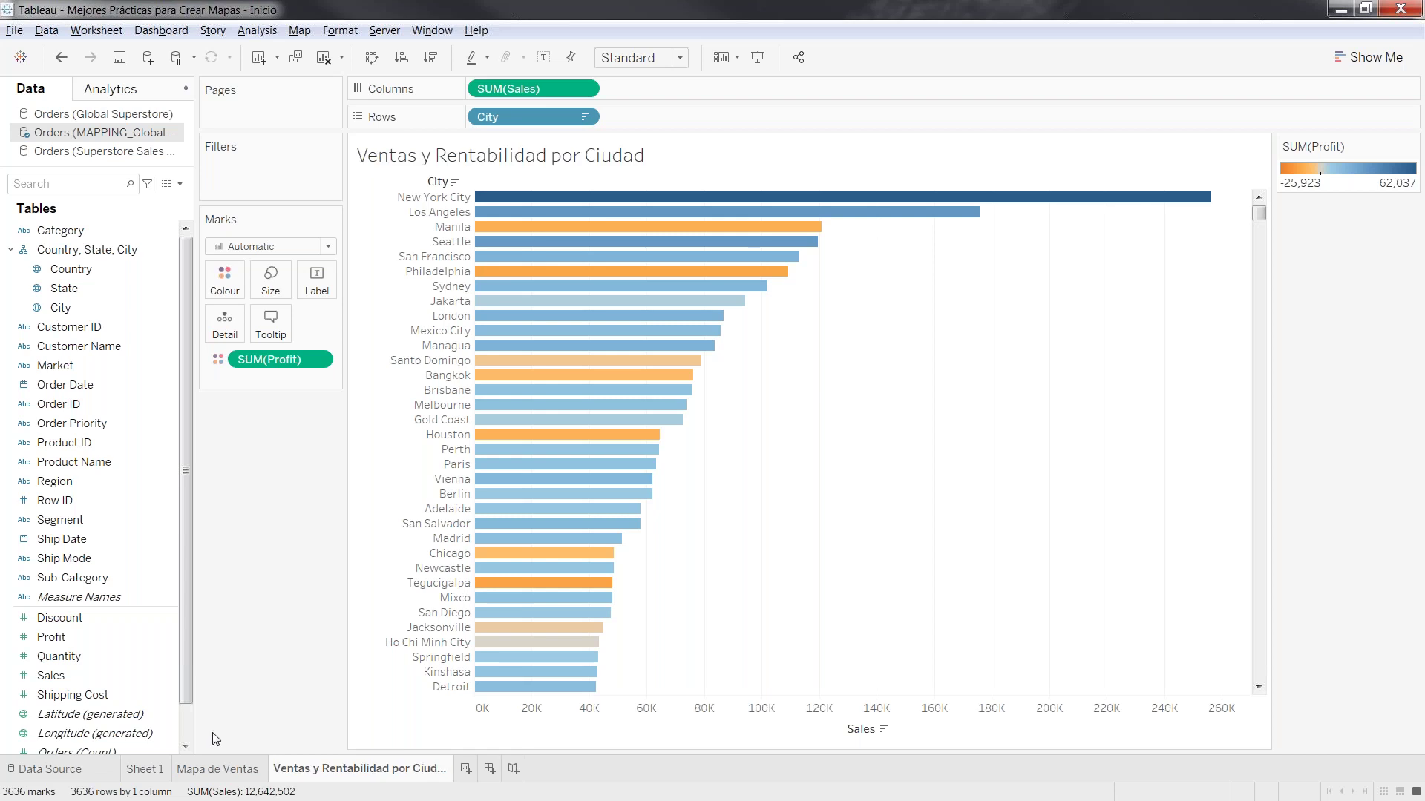
# Insert the "Ventas y Rentabilidad por Ciudad" sheet into the tooltip of Mapa de Ventas, and preview it on the map's countries
pyautogui.moveTo(544, 541)
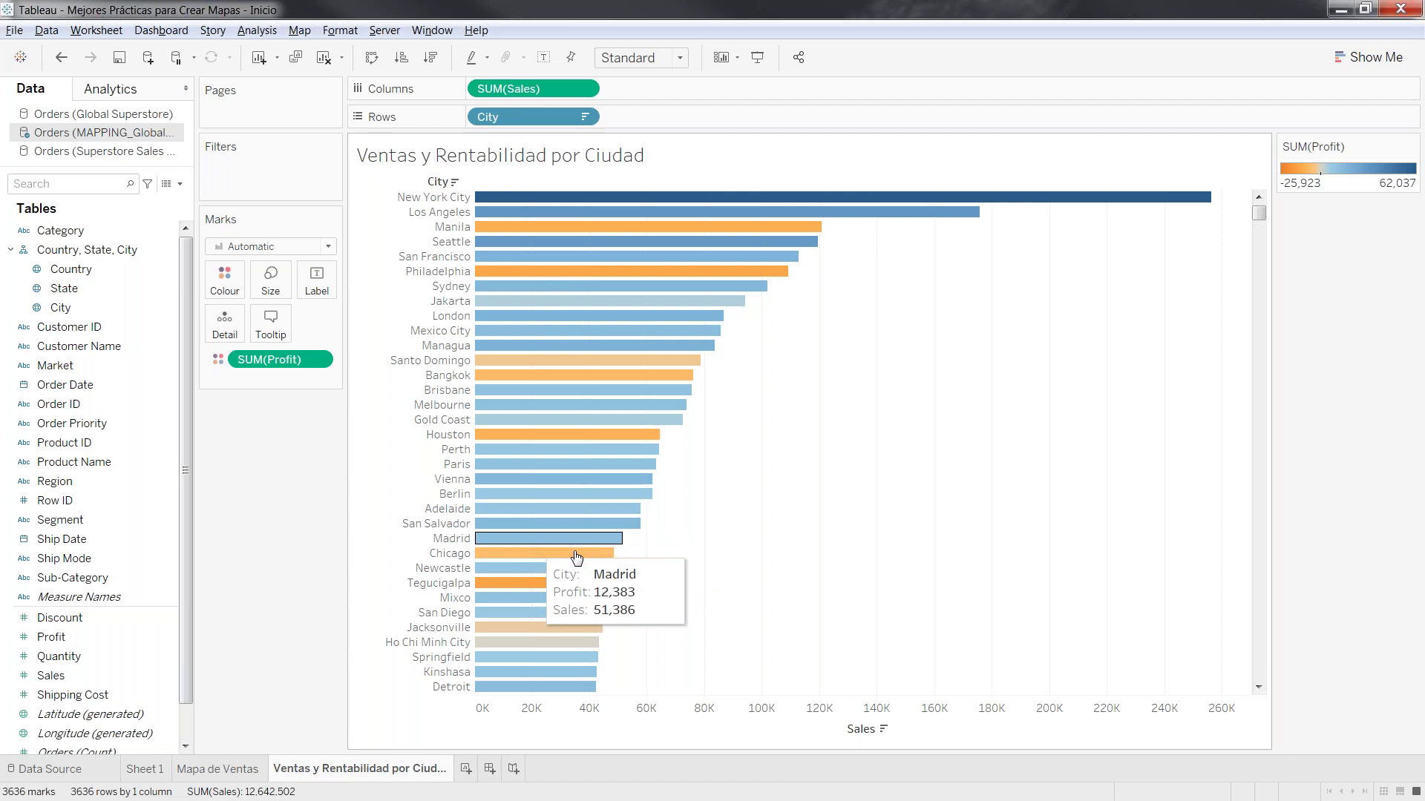
pyautogui.click(225, 773)
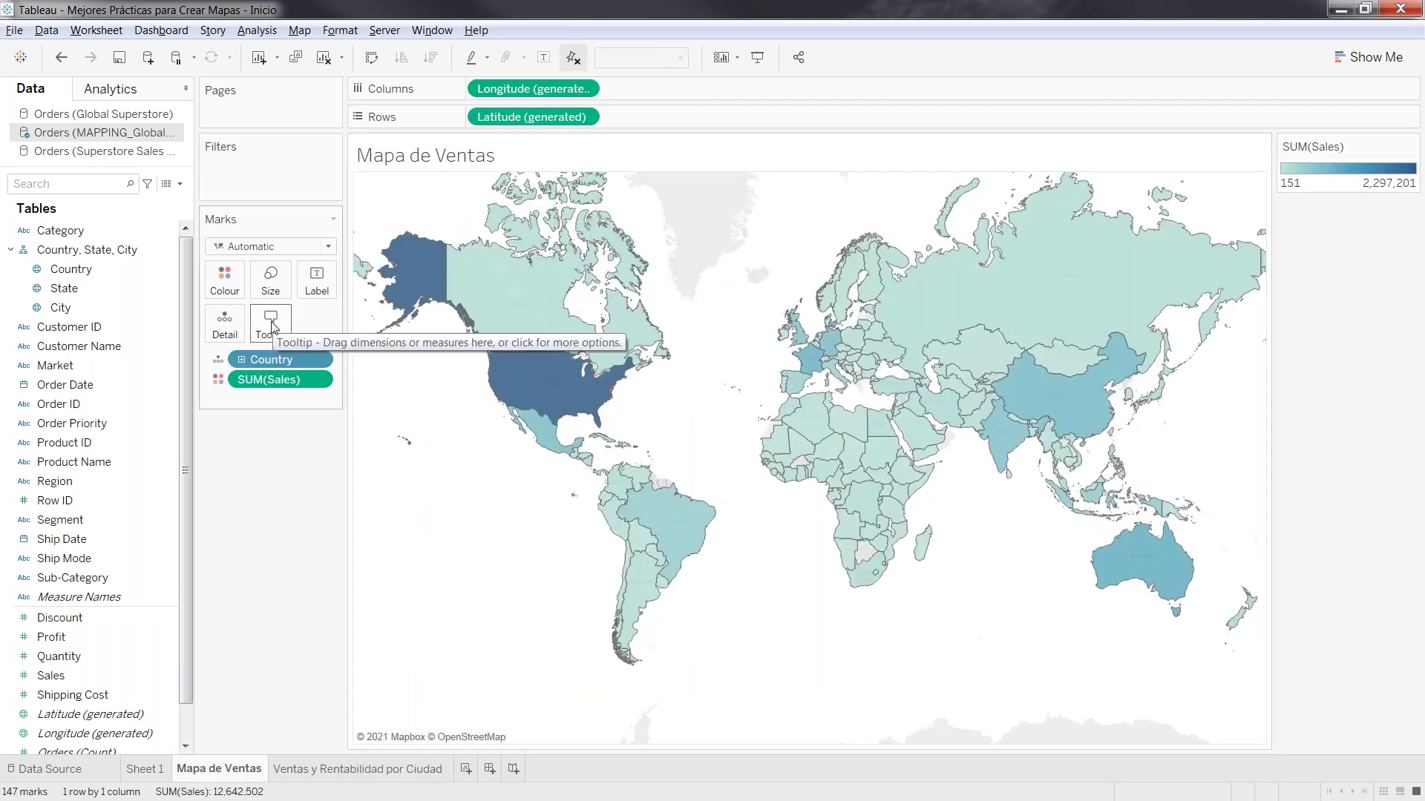
pyautogui.moveTo(525, 311)
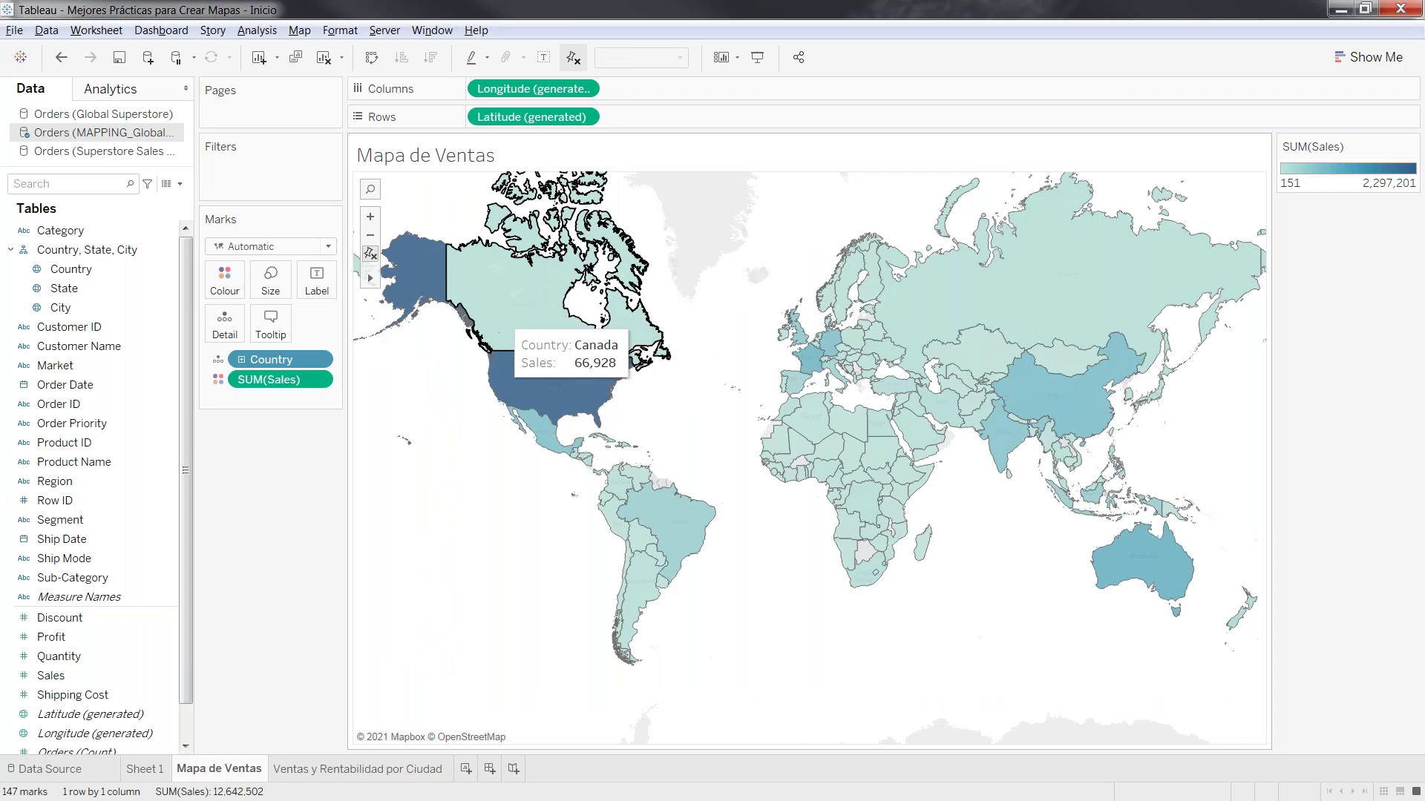
pyautogui.click(271, 321)
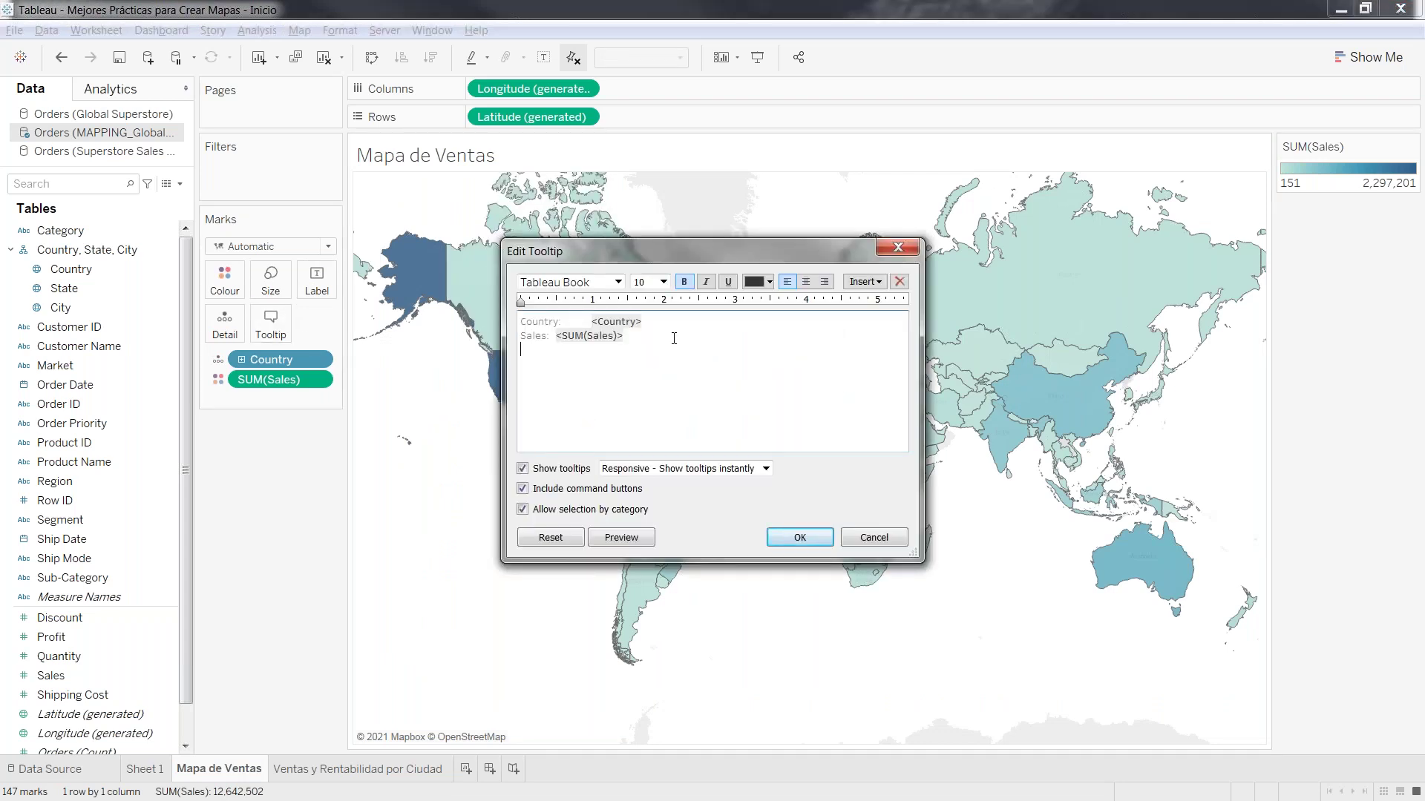
pyautogui.click(864, 281)
pyautogui.moveTo(918, 308)
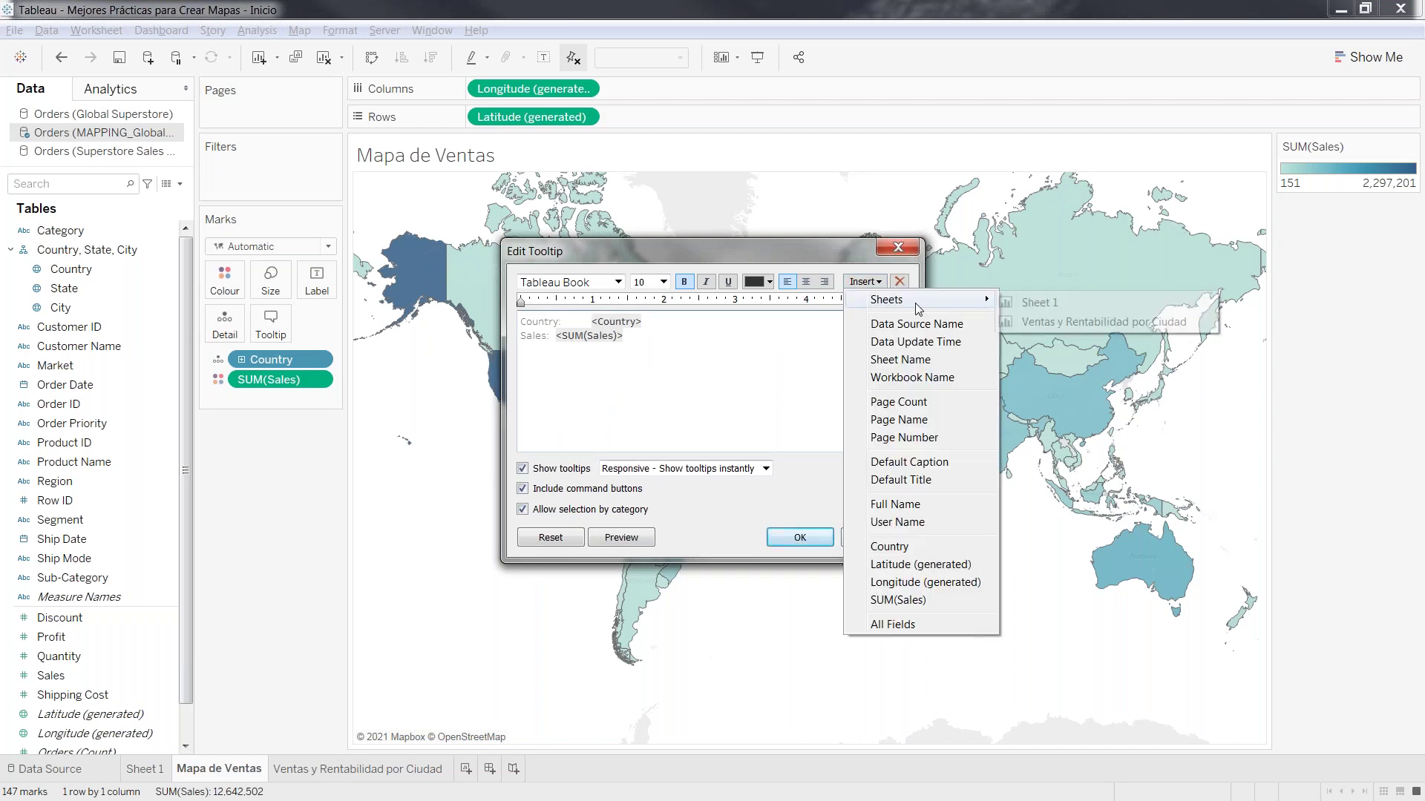
pyautogui.click(1081, 322)
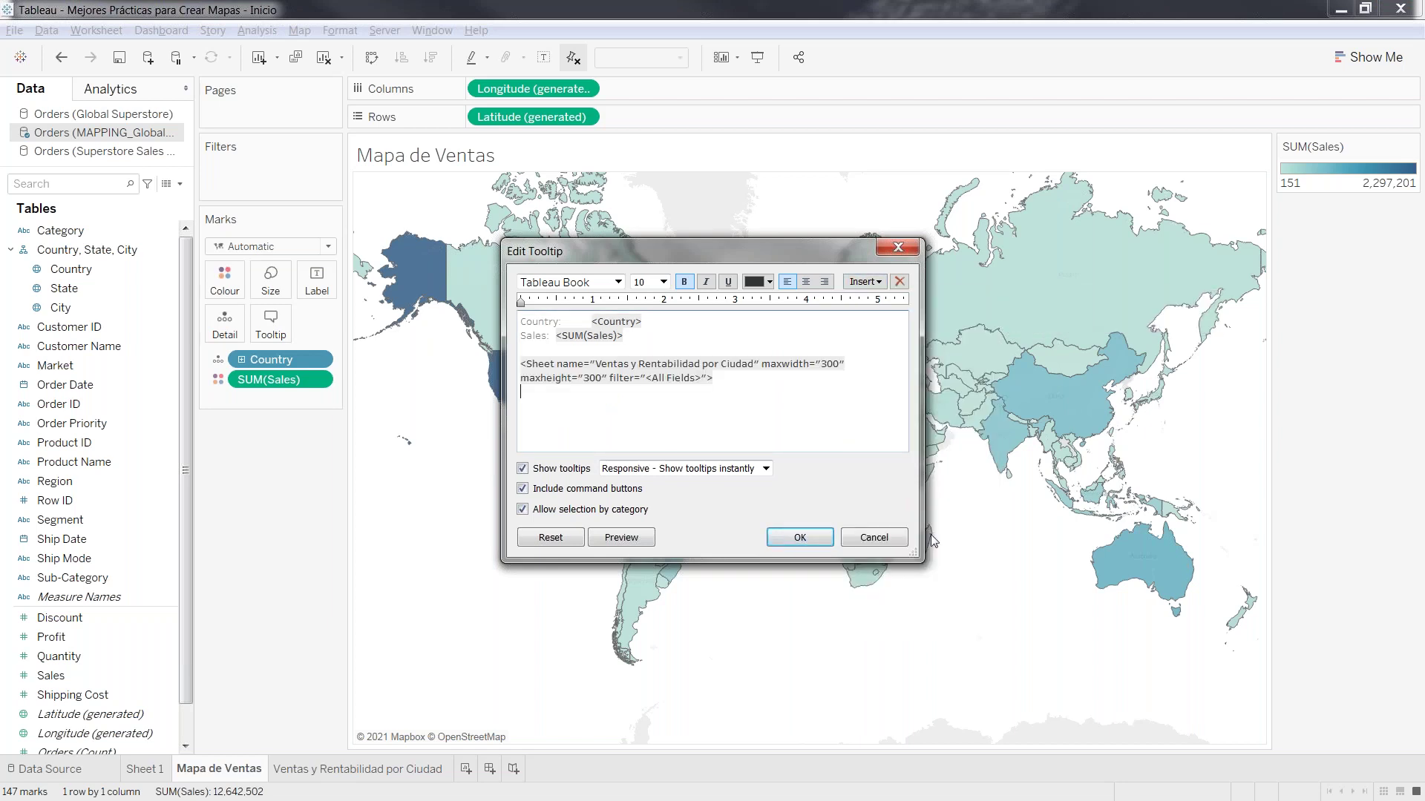
pyautogui.click(823, 545)
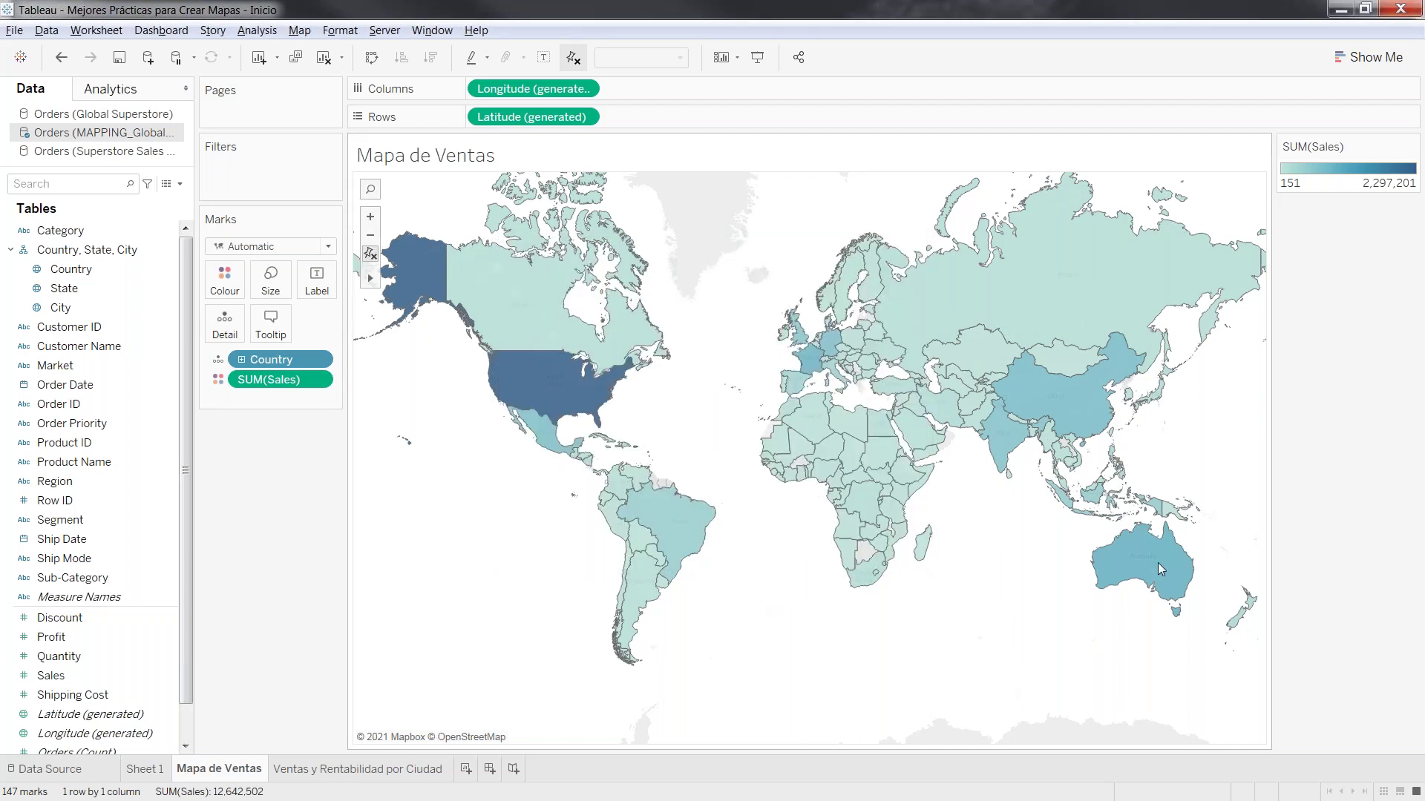
pyautogui.moveTo(1156, 564)
pyautogui.moveTo(548, 443)
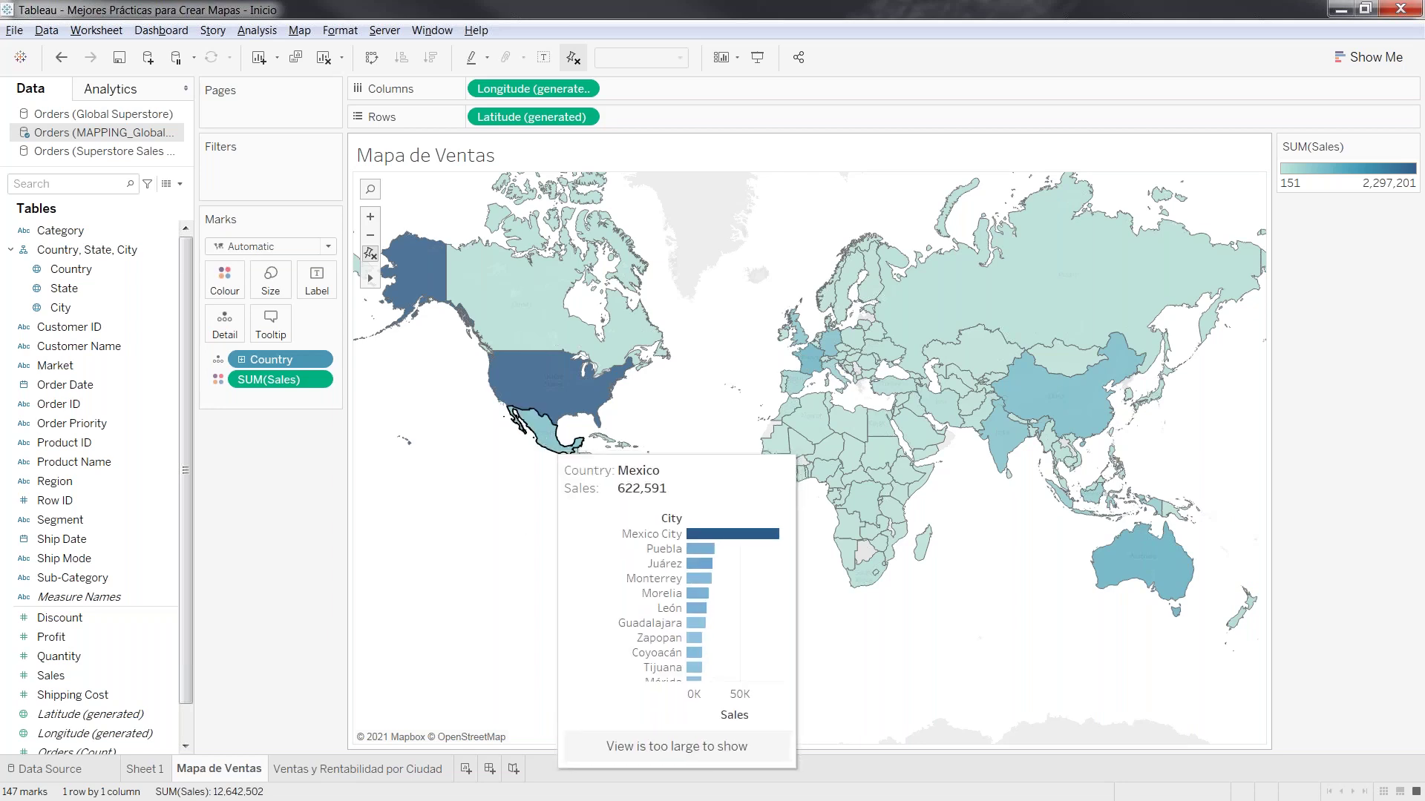
pyautogui.moveTo(625, 489)
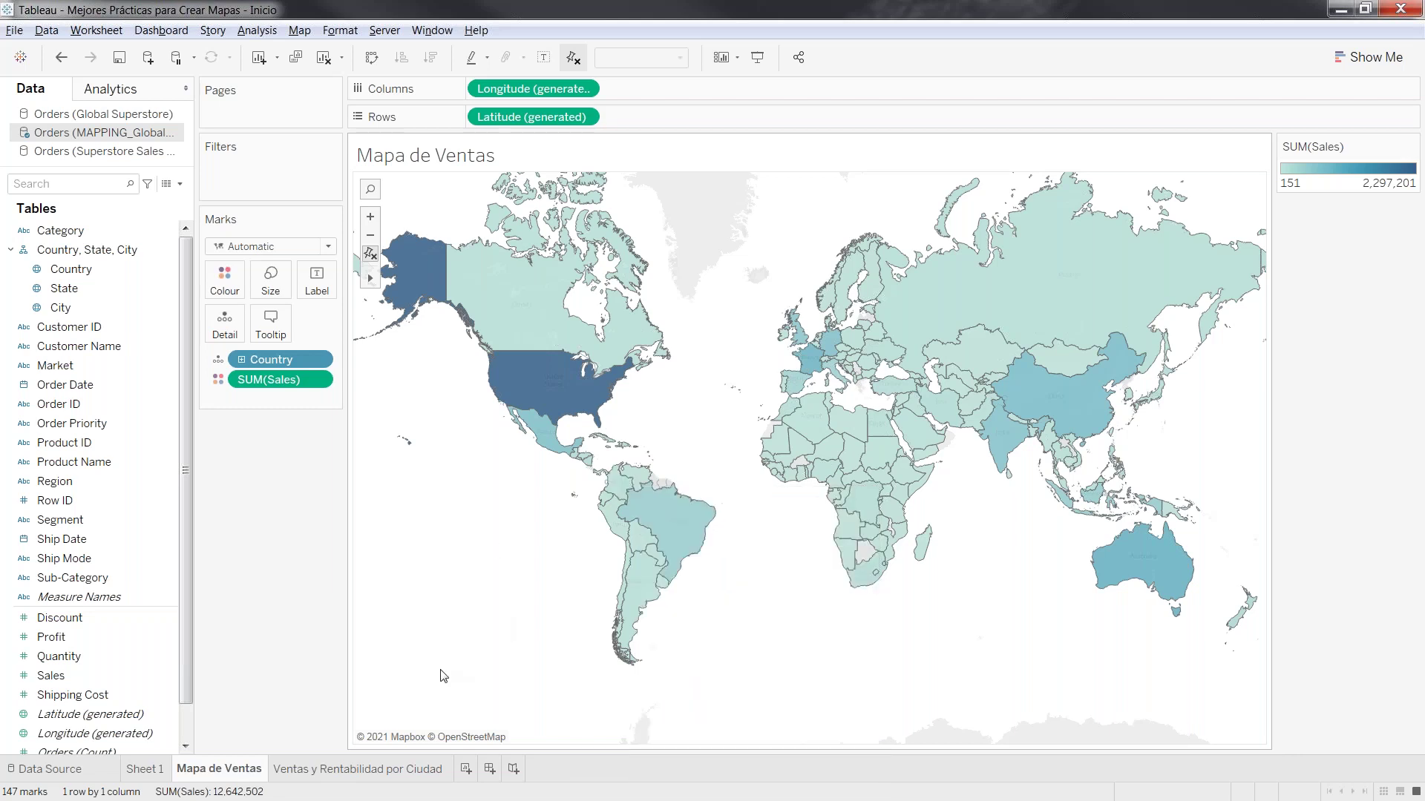
# Create a new blank worksheet
pyautogui.click(460, 770)
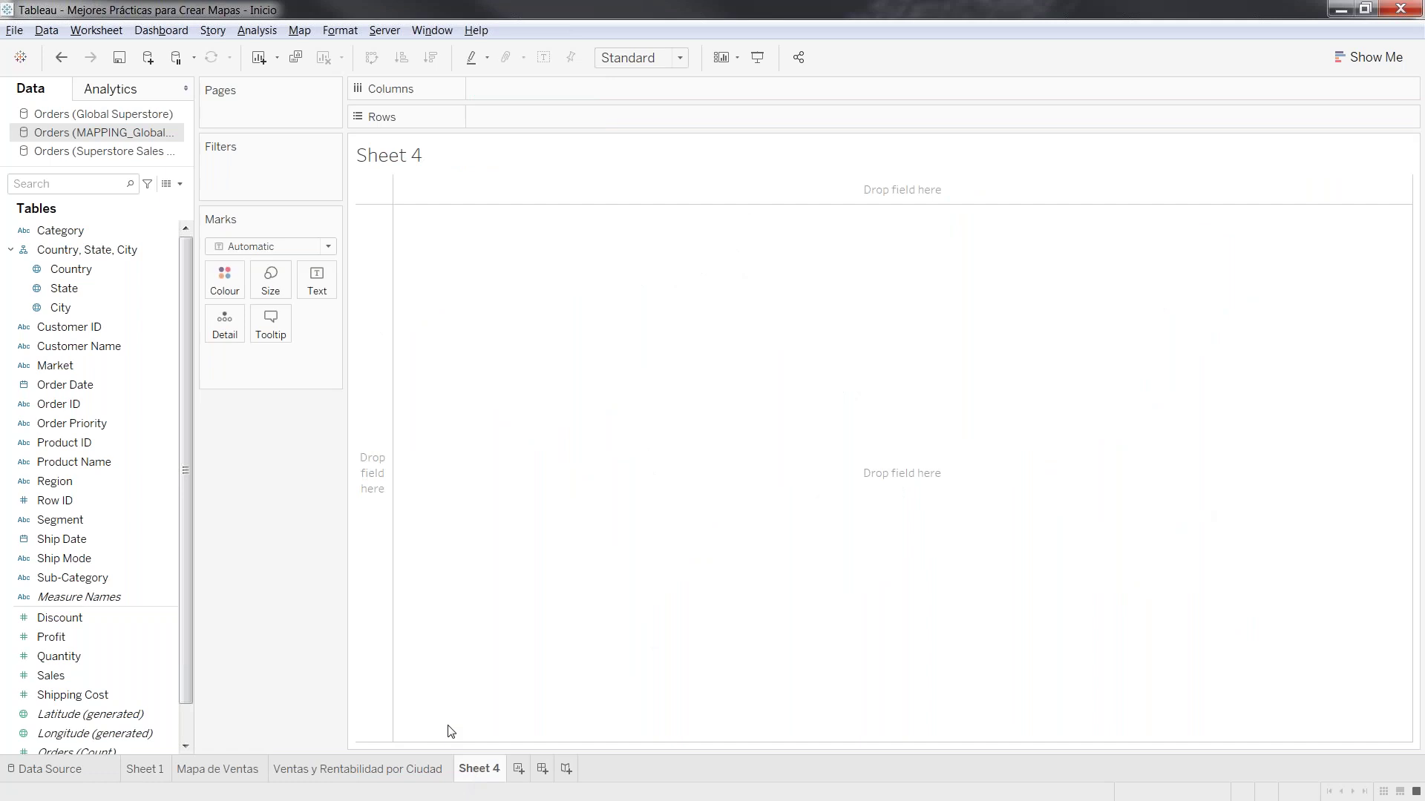
pyautogui.click(187, 747)
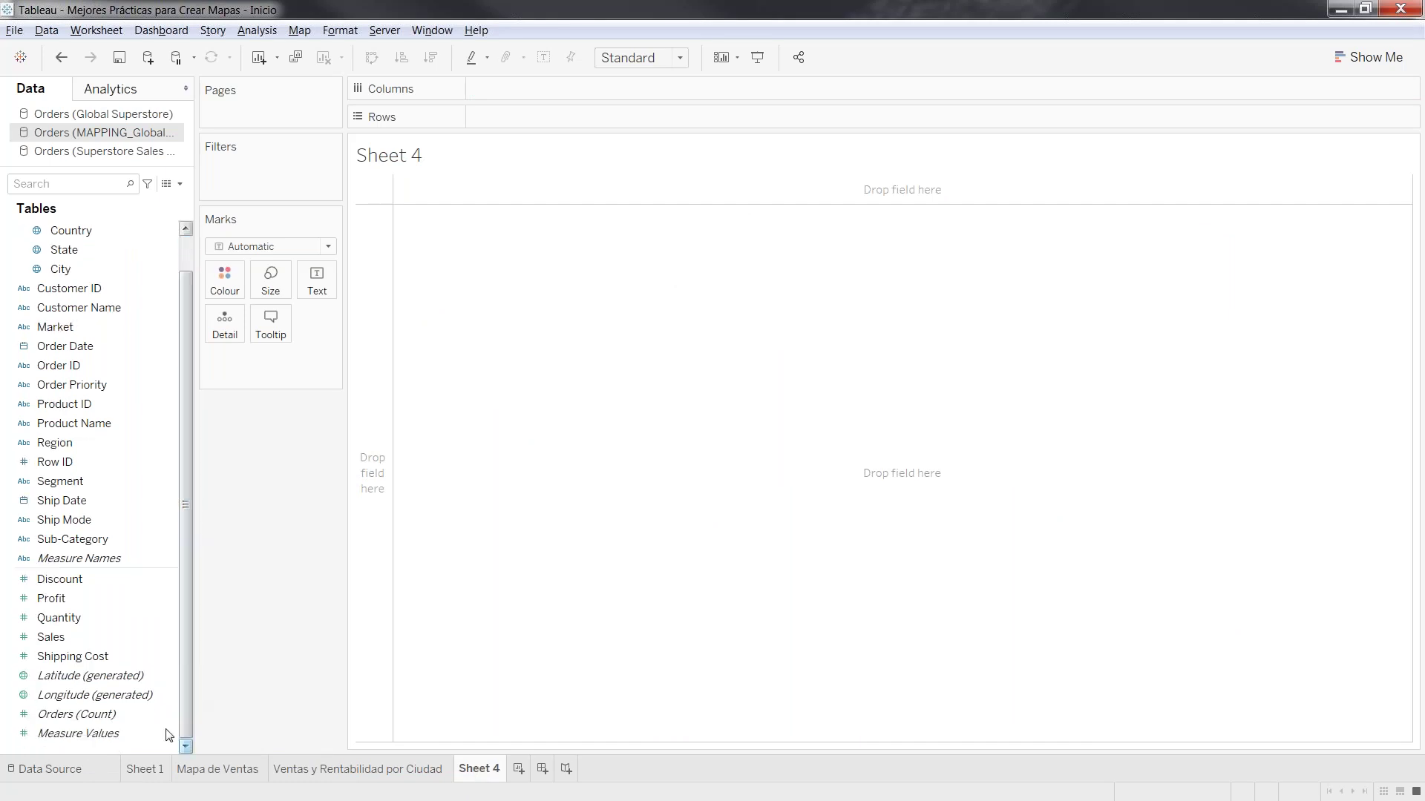
pyautogui.click(145, 720)
pyautogui.doubleClick(144, 721)
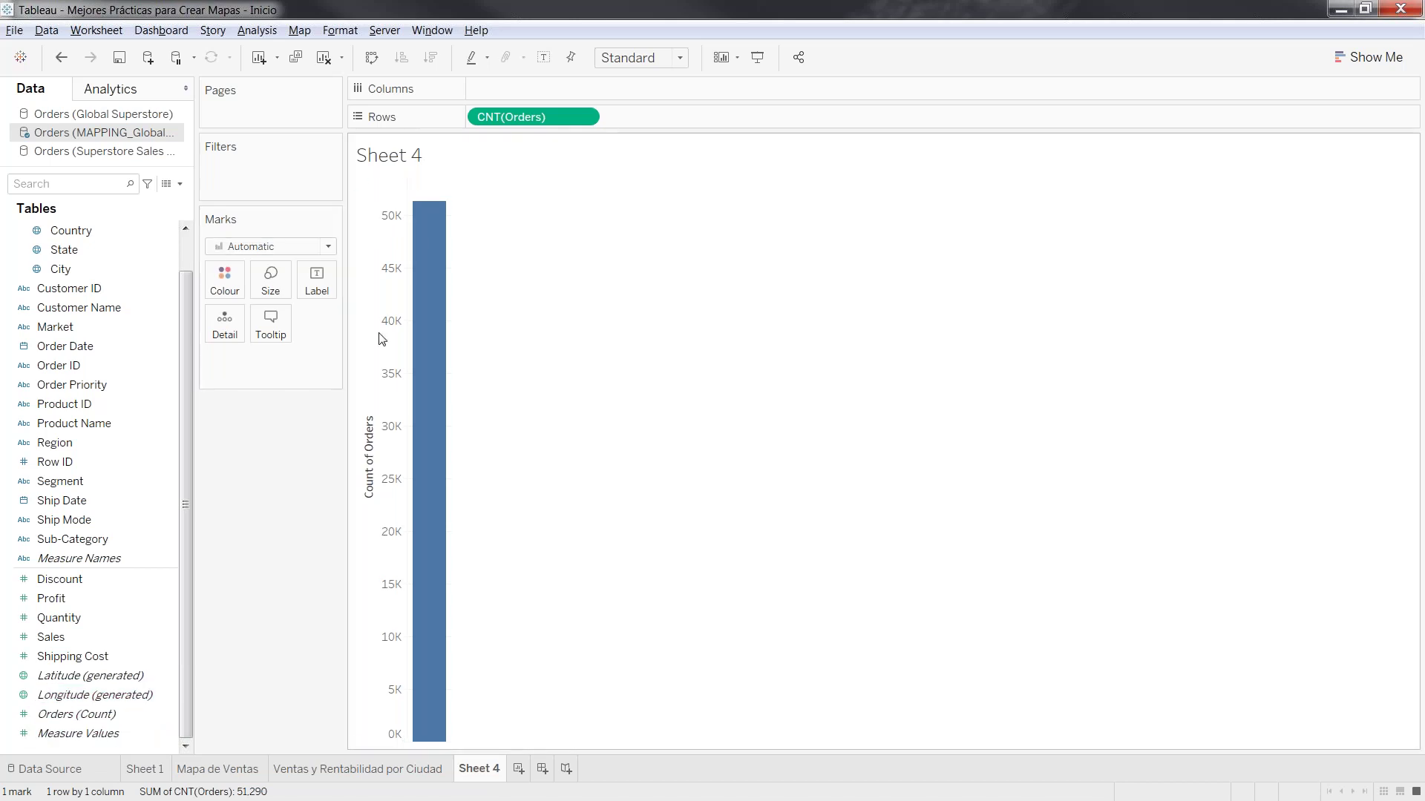
pyautogui.click(55, 54)
# Build a symbol map detailed by Country, State and City, with marks sized by the count of Orders
pyautogui.scroll(1, 83, 238)
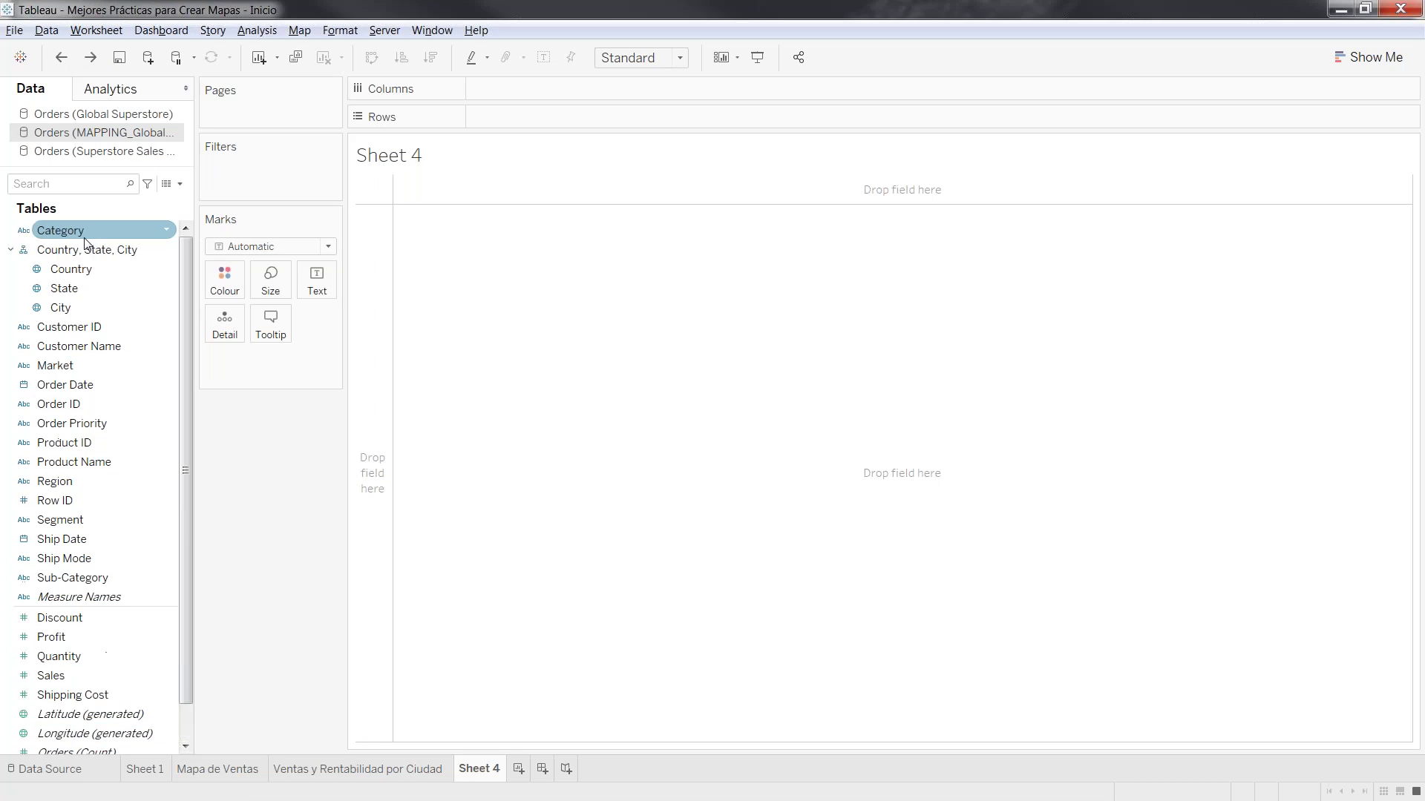
pyautogui.click(79, 290)
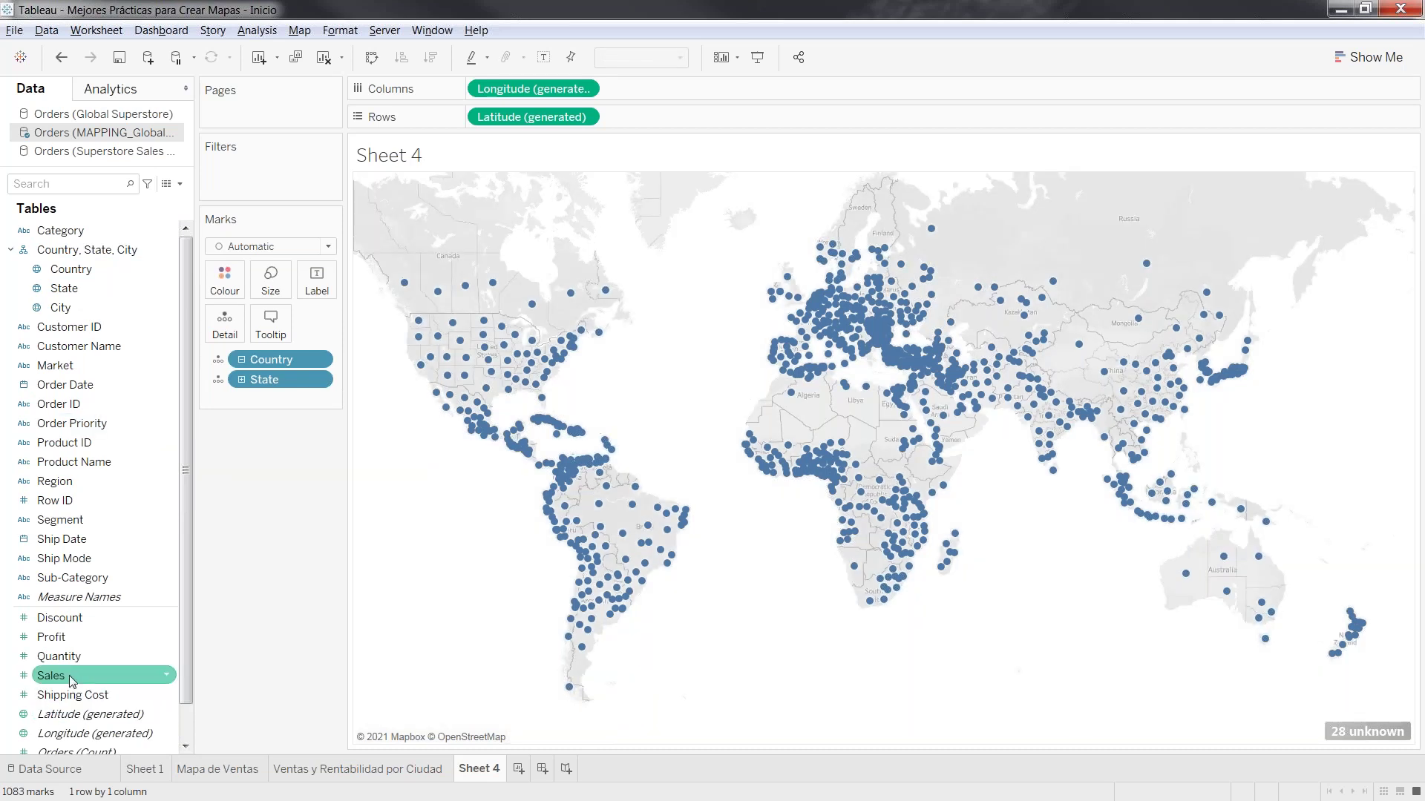
pyautogui.doubleClick(50, 675)
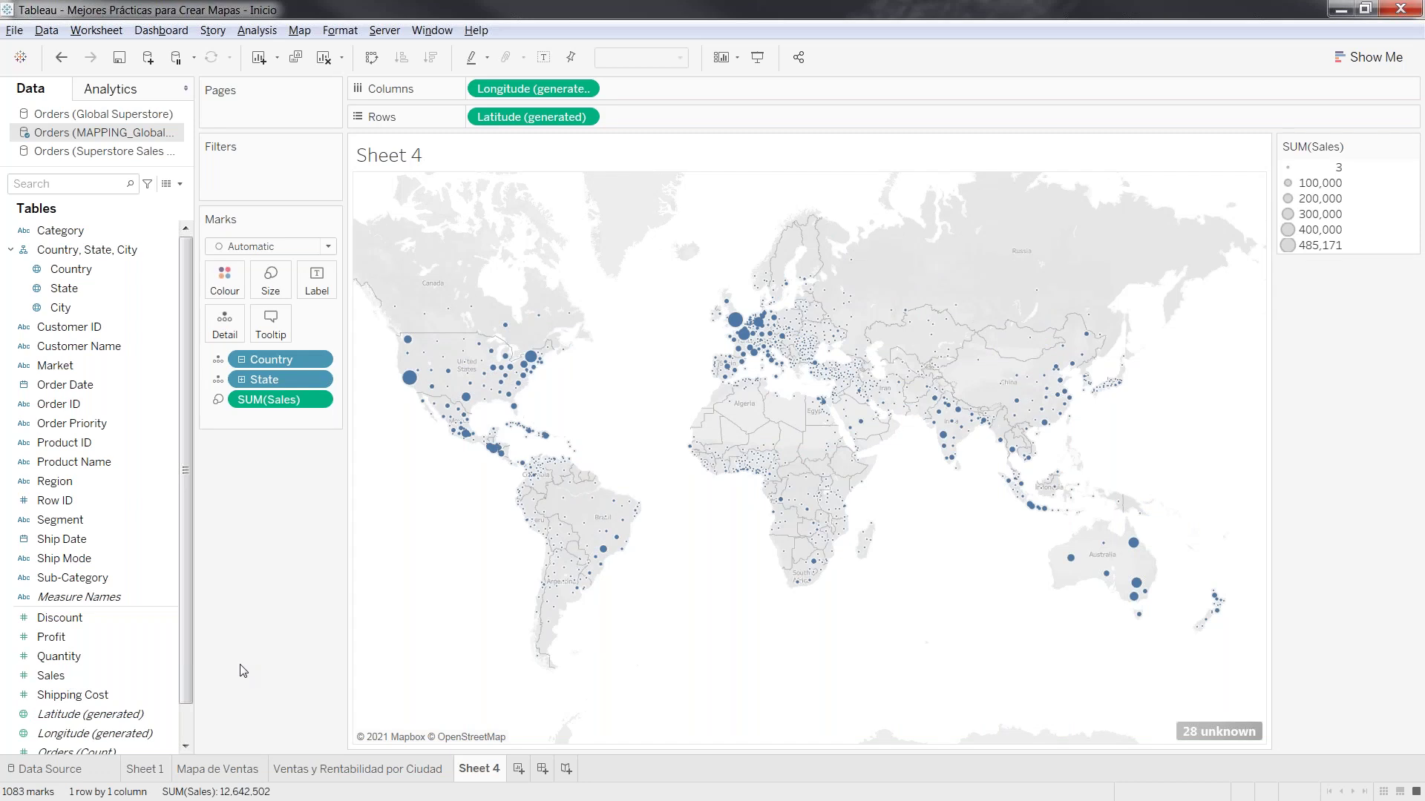
pyautogui.moveTo(82, 754); pyautogui.dragTo(280, 399)
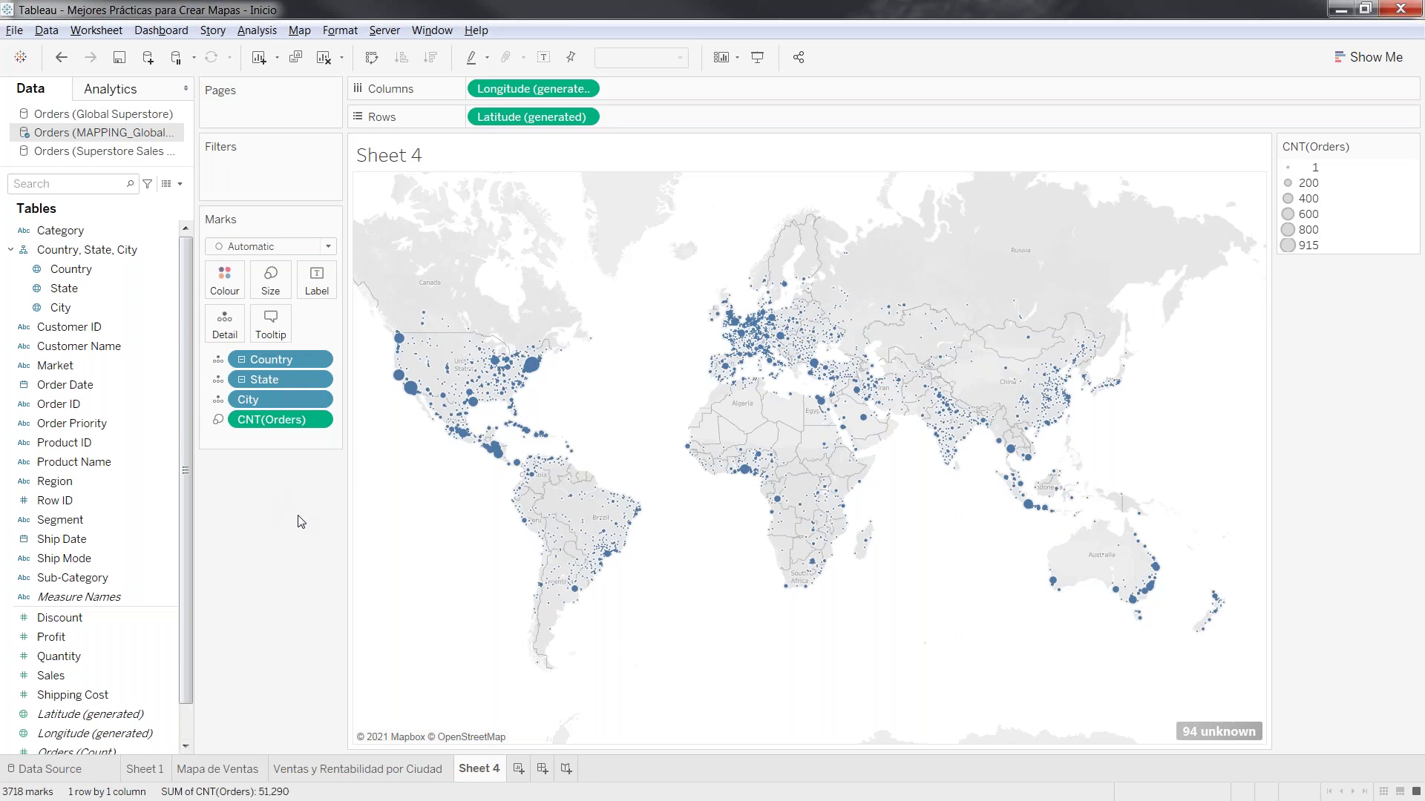
# Show a Market filter as a single-value list and limit the map to APAC
pyautogui.rightClick(109, 364)
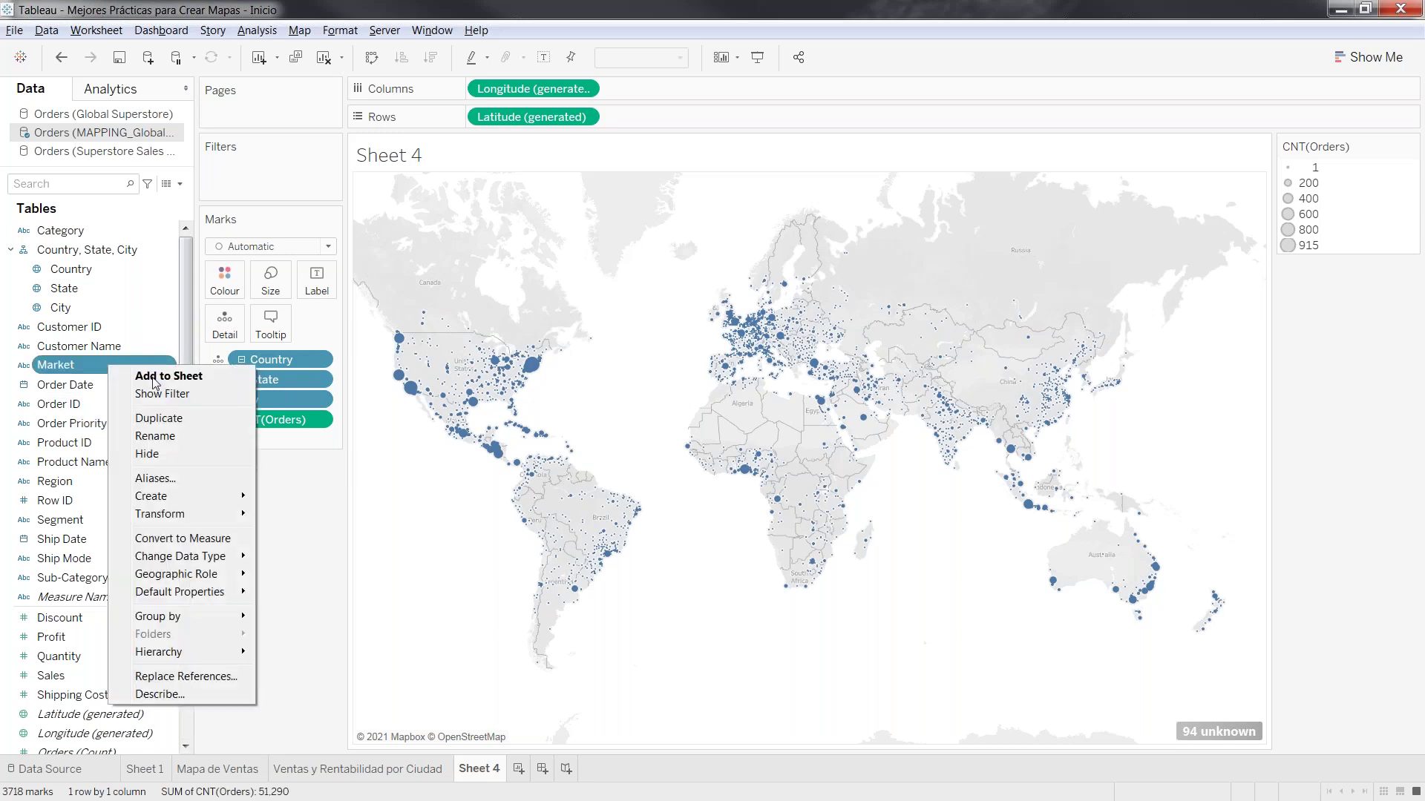
pyautogui.click(161, 394)
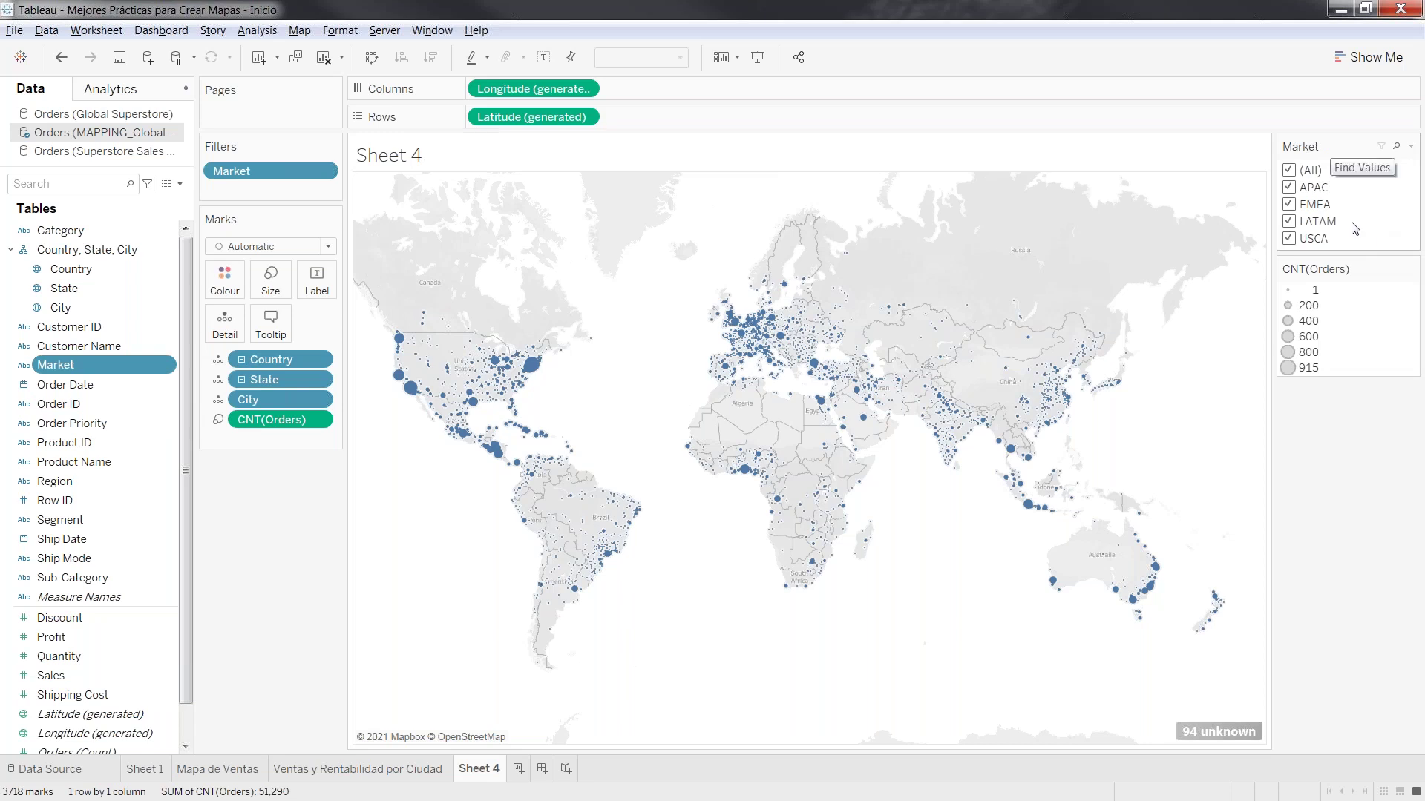
pyautogui.click(1411, 146)
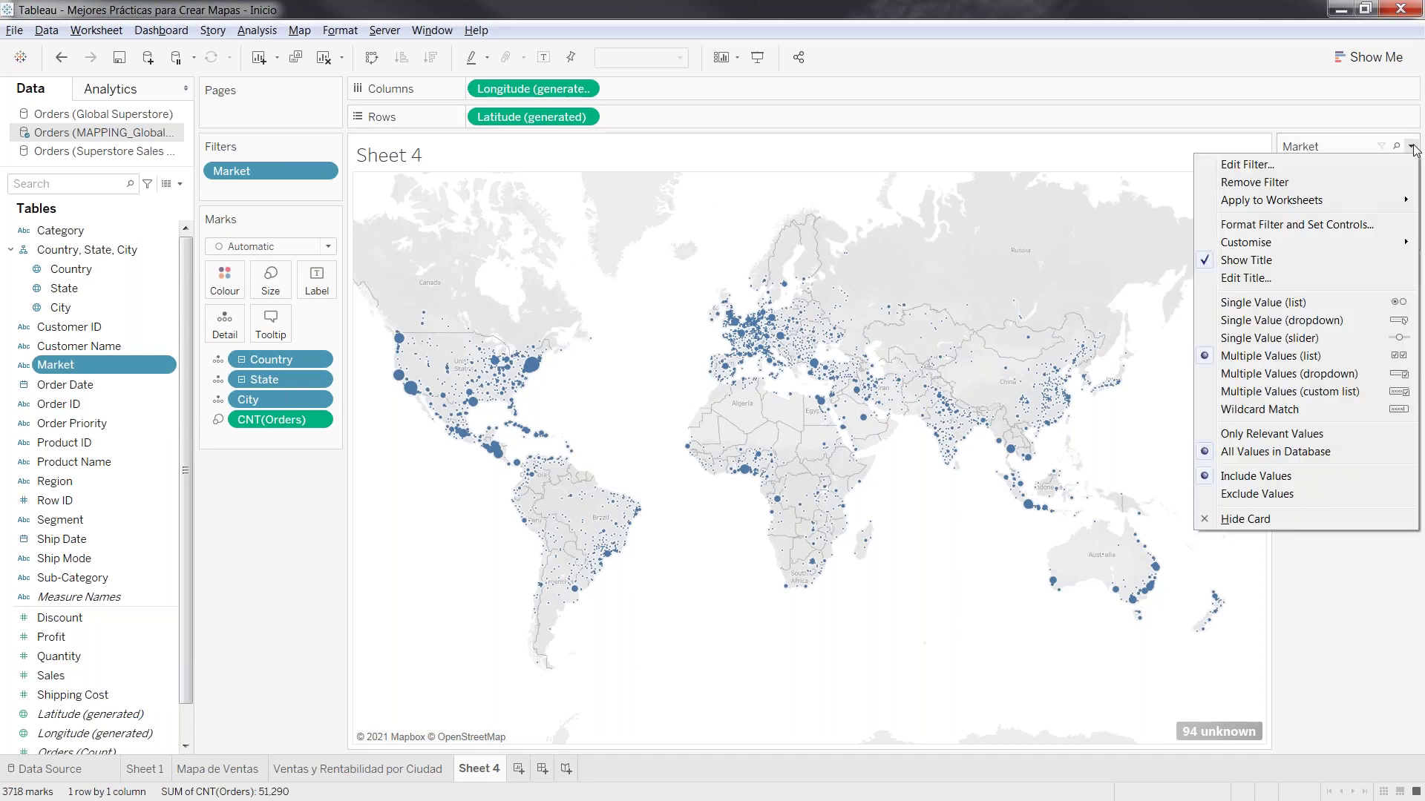
pyautogui.click(1306, 306)
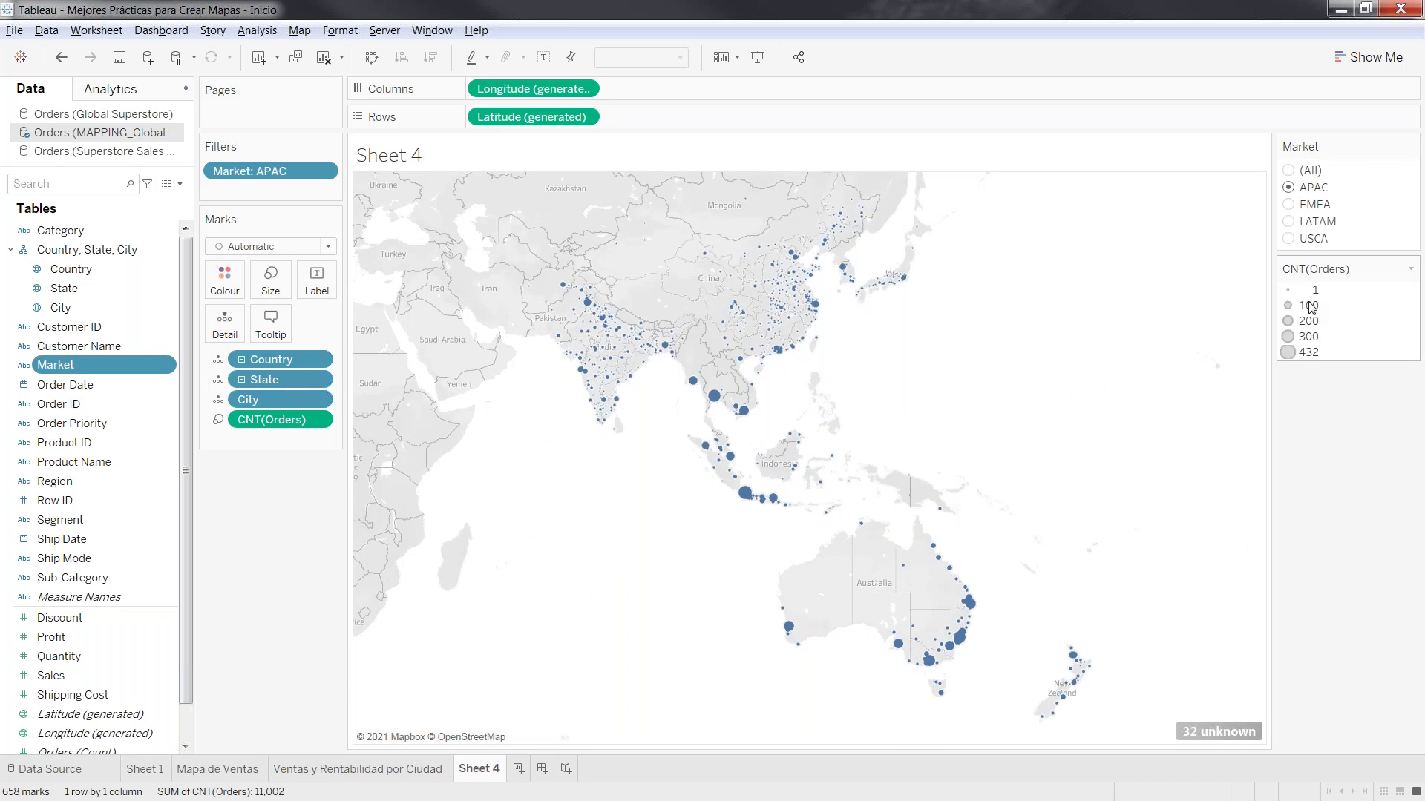
# Switch the Market filter to USCA, EMEA and finally LATAM
pyautogui.click(1289, 239)
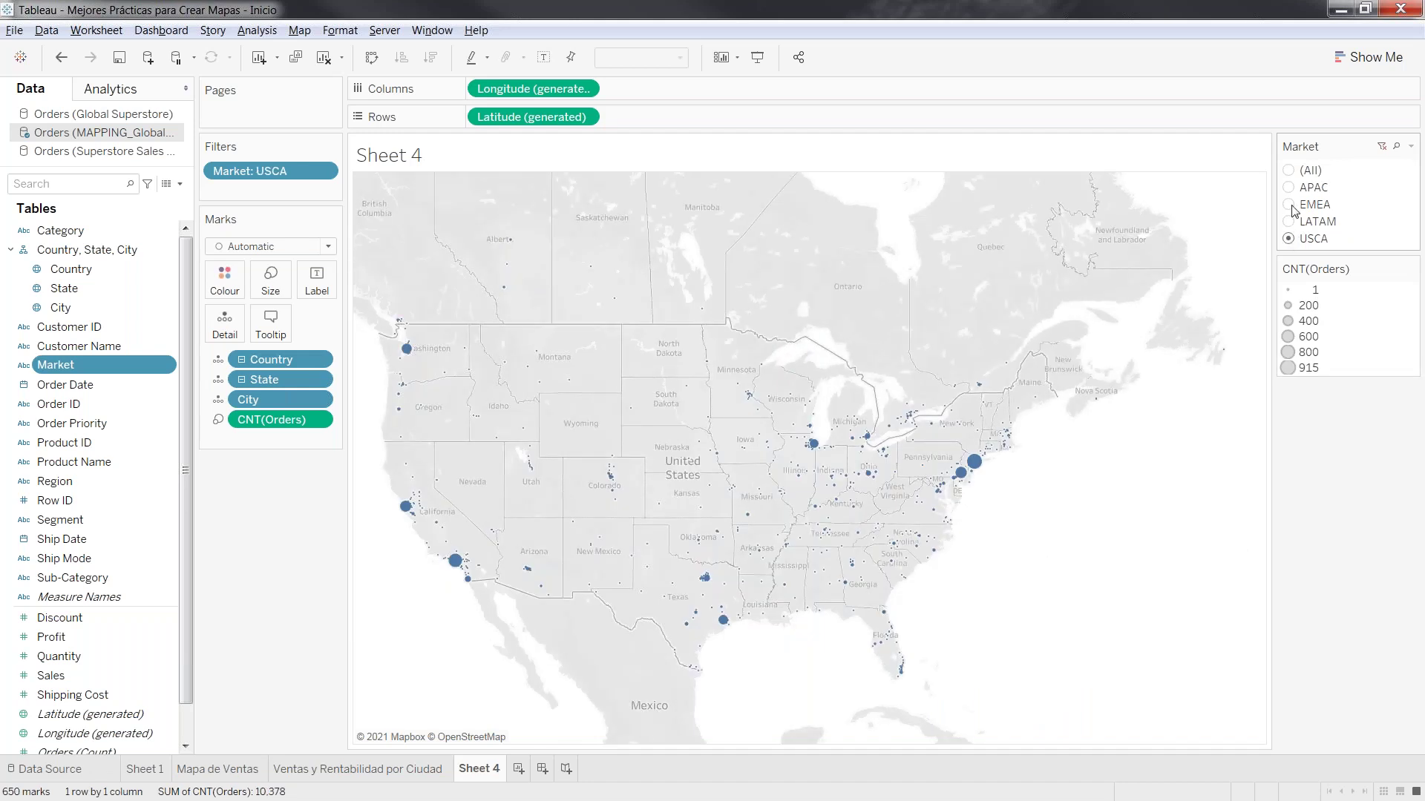
pyautogui.click(1289, 205)
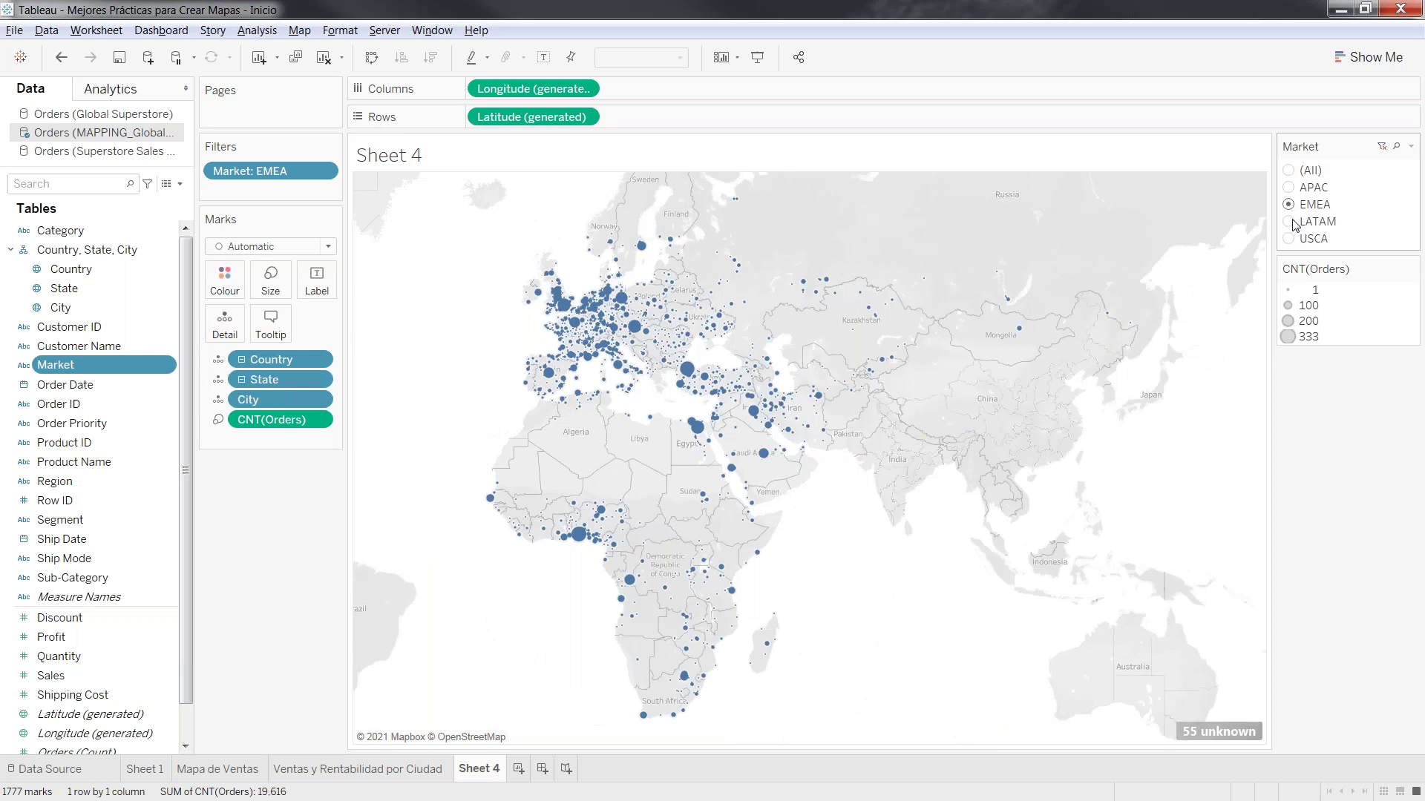
pyautogui.click(1289, 222)
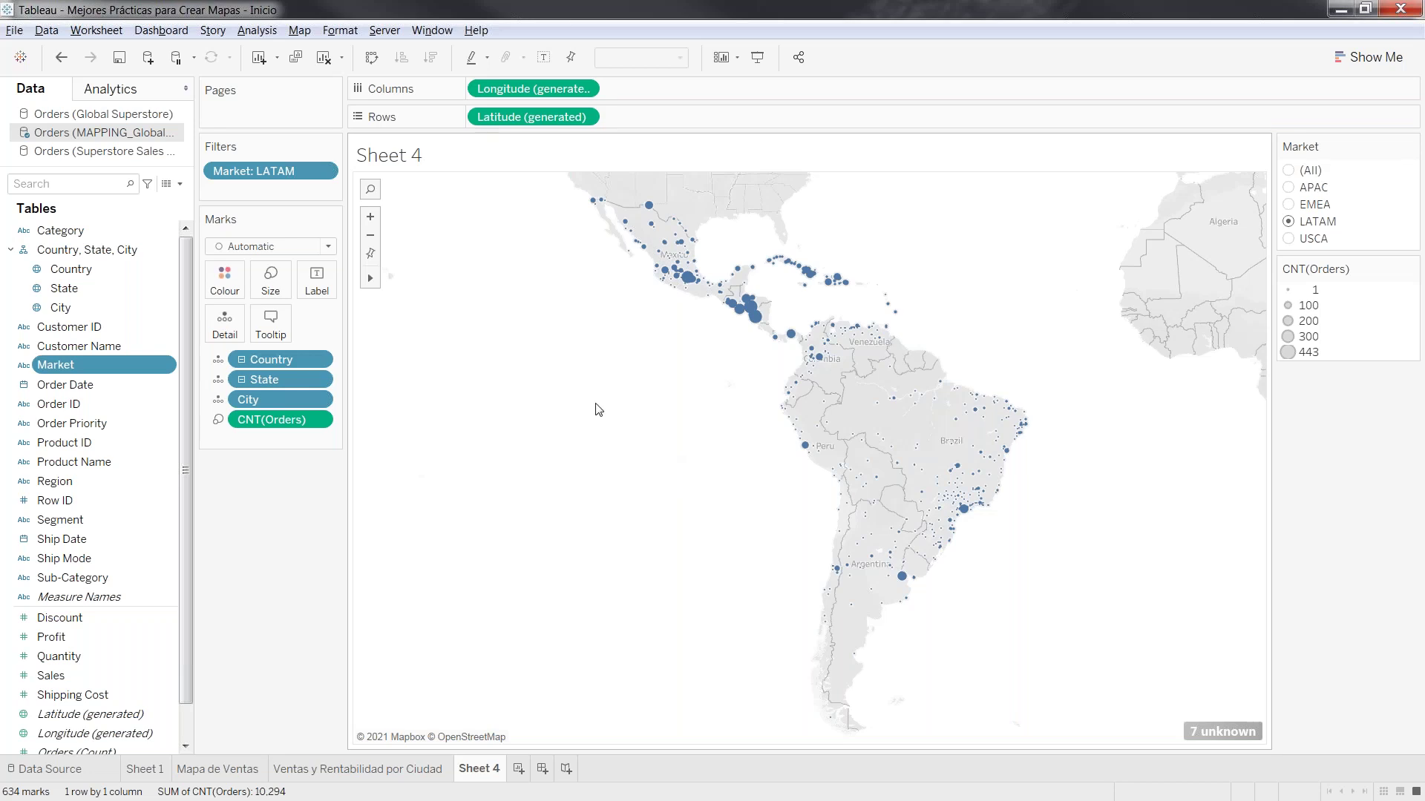
# Select the group of city marks across eastern Brazil and Argentina, and clear the selection
pyautogui.moveTo(380, 286)
pyautogui.moveTo(950, 599)
pyautogui.mouseDown()
pyautogui.moveTo(894, 615)
pyautogui.moveTo(867, 558)
pyautogui.moveTo(946, 475)
pyautogui.moveTo(980, 483)
pyautogui.moveTo(981, 401)
pyautogui.moveTo(1015, 390)
pyautogui.moveTo(1053, 450)
pyautogui.mouseUp()
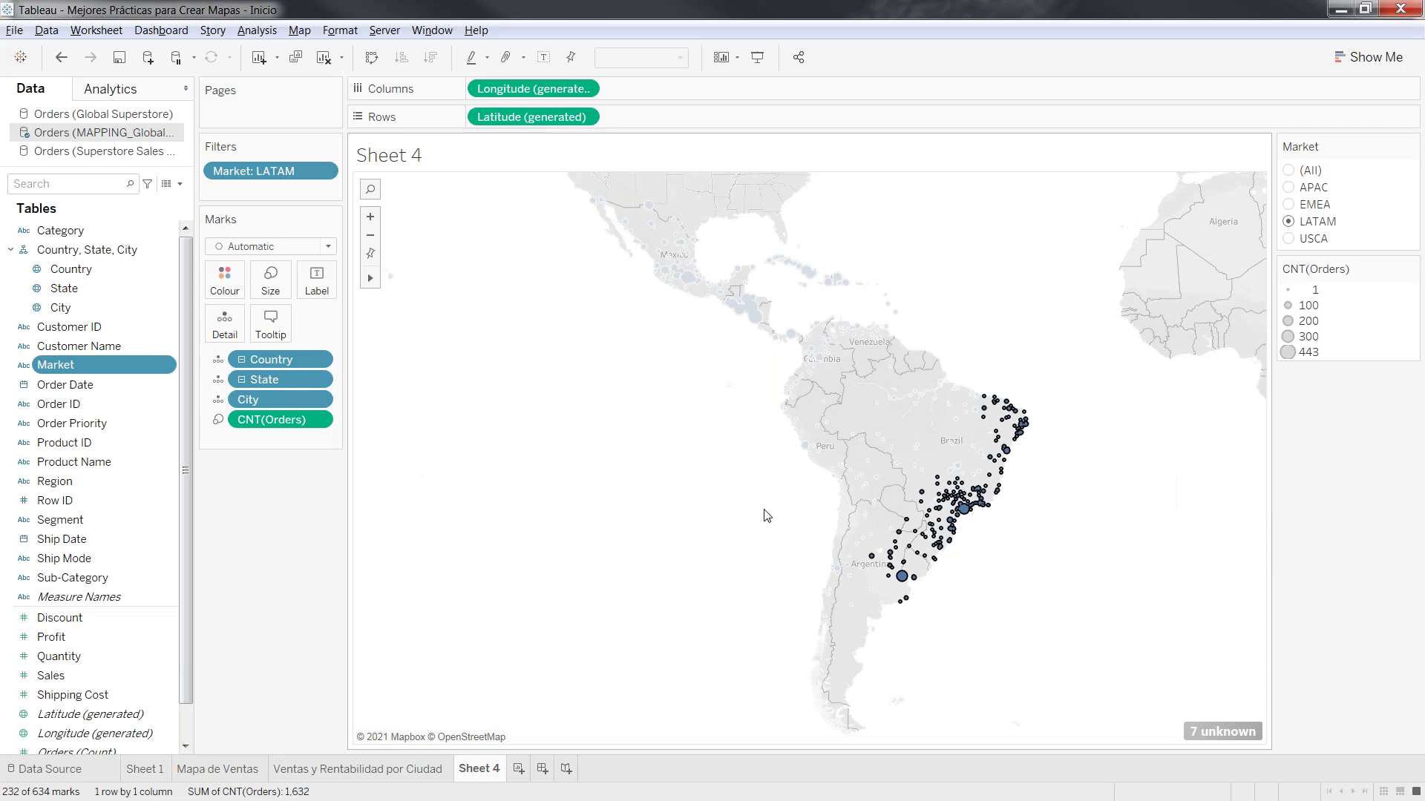
pyautogui.click(785, 515)
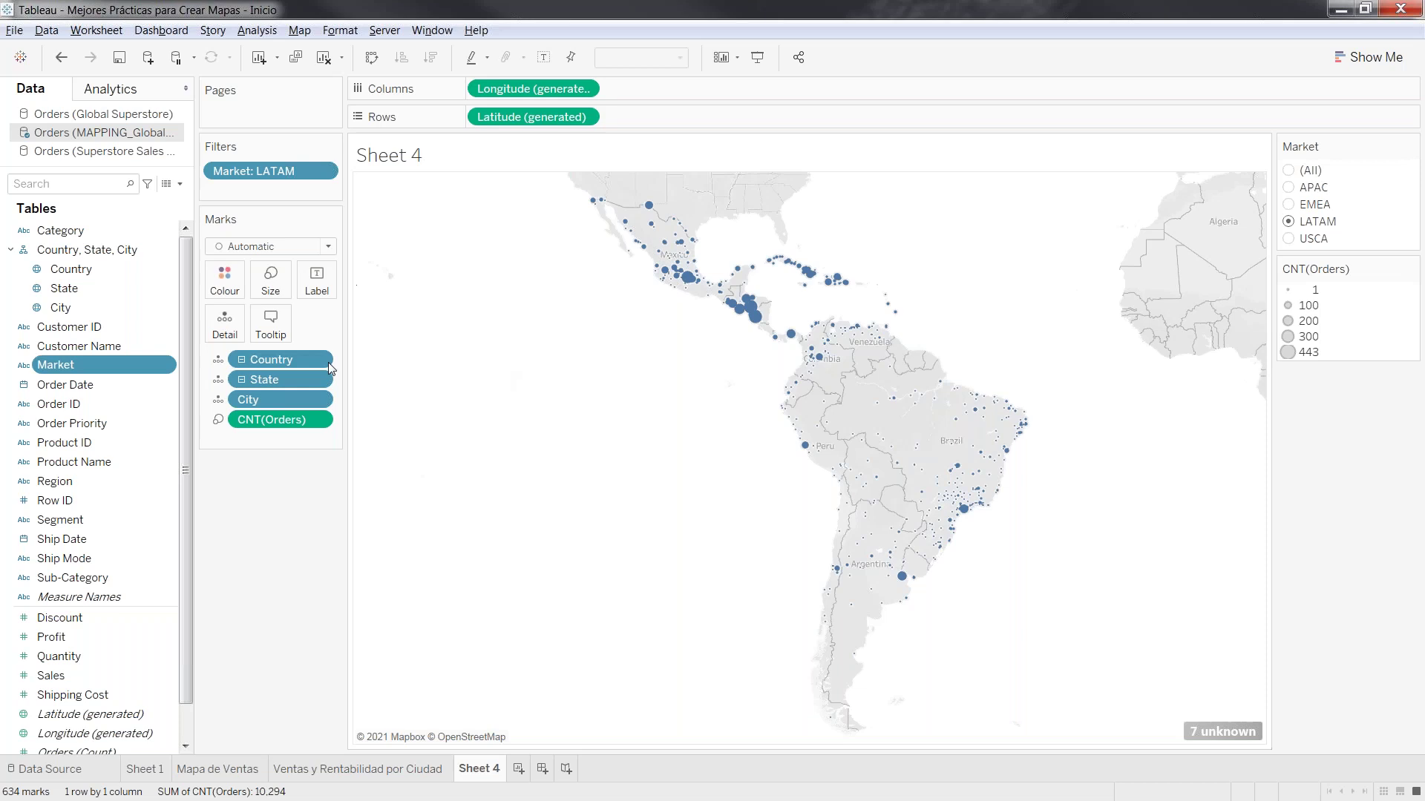
# Set the map's background style to Normal and turn on the Coastline and Terrain layers
pyautogui.click(300, 29)
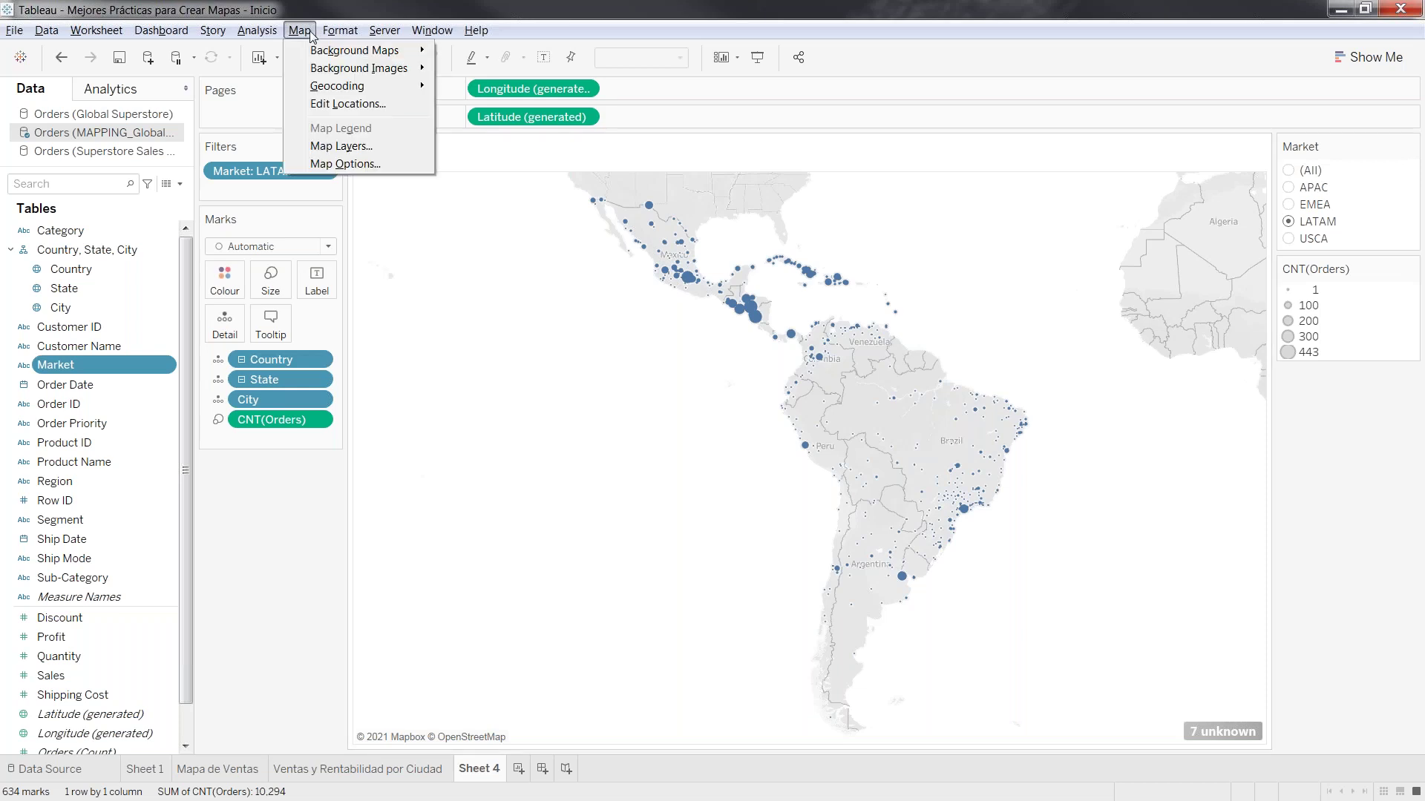
pyautogui.click(368, 146)
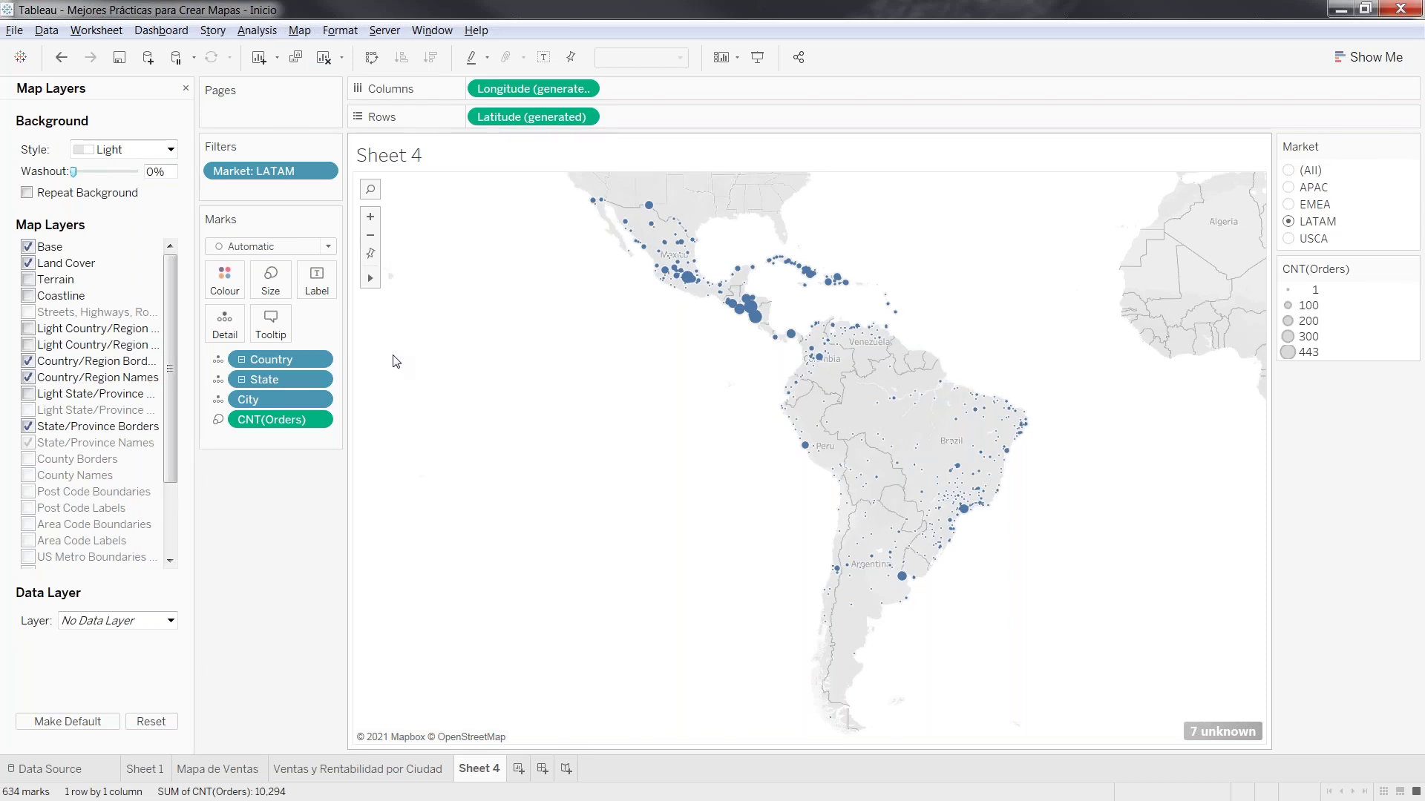
pyautogui.click(172, 150)
pyautogui.click(115, 178)
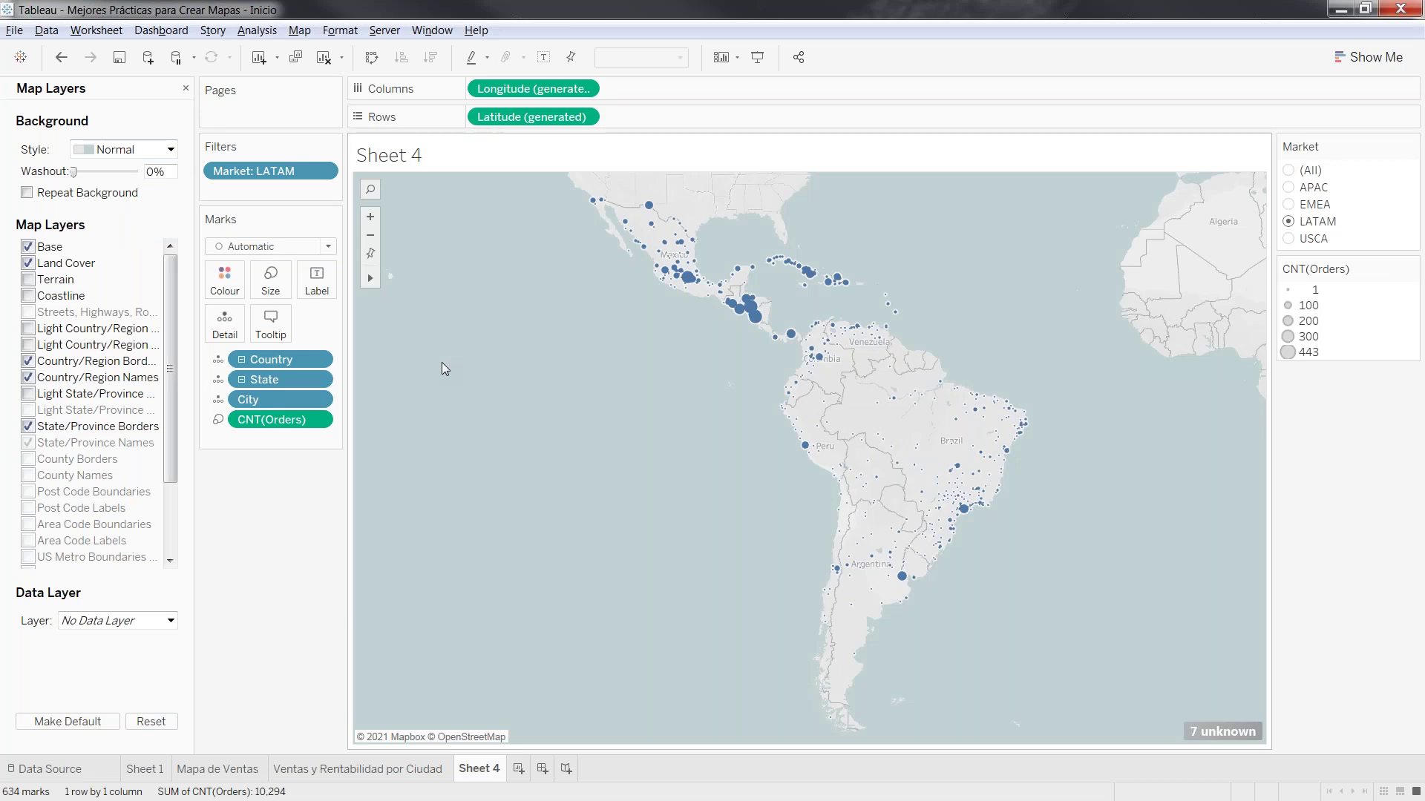
pyautogui.click(29, 296)
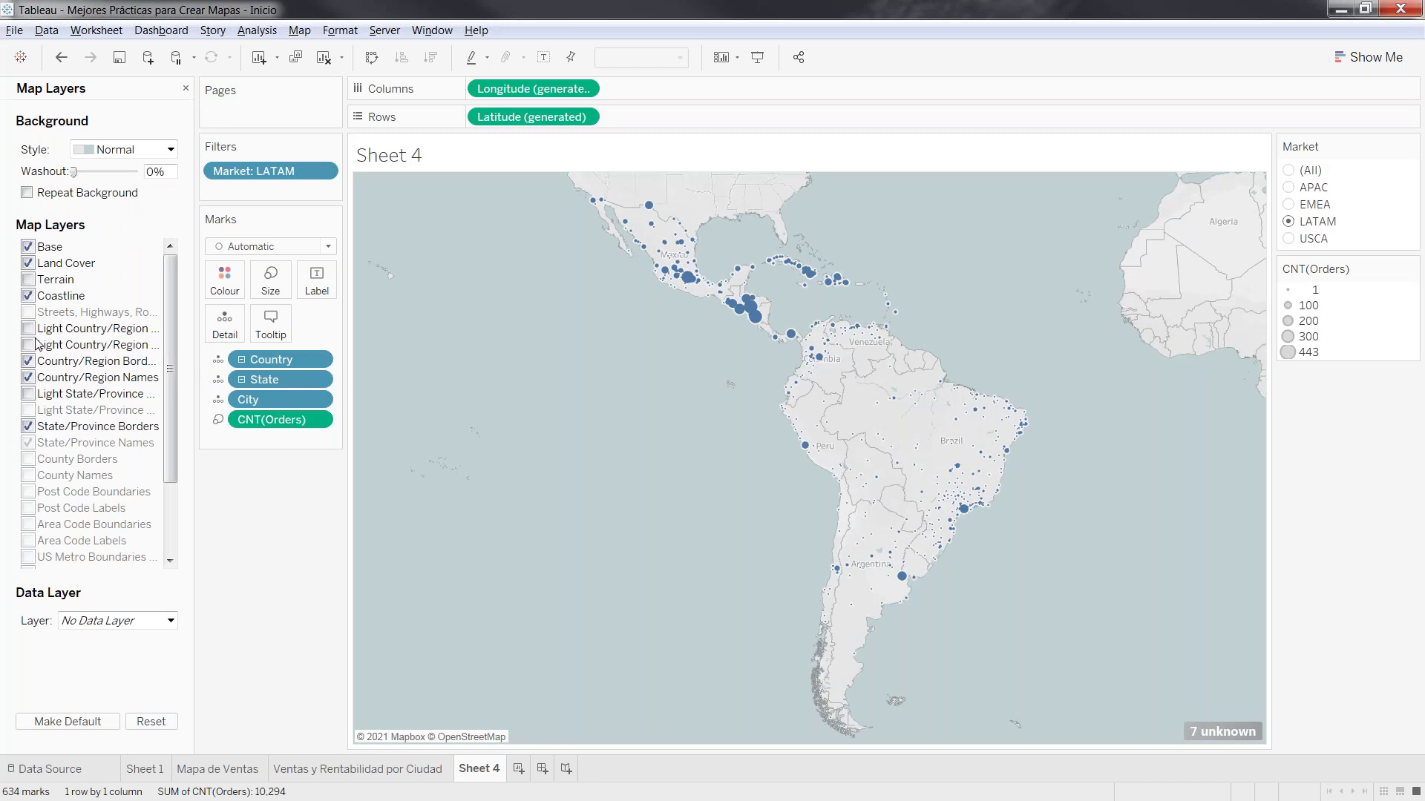
pyautogui.click(29, 280)
# Set the map's background style to Dark and colour the city marks orange
pyautogui.click(171, 150)
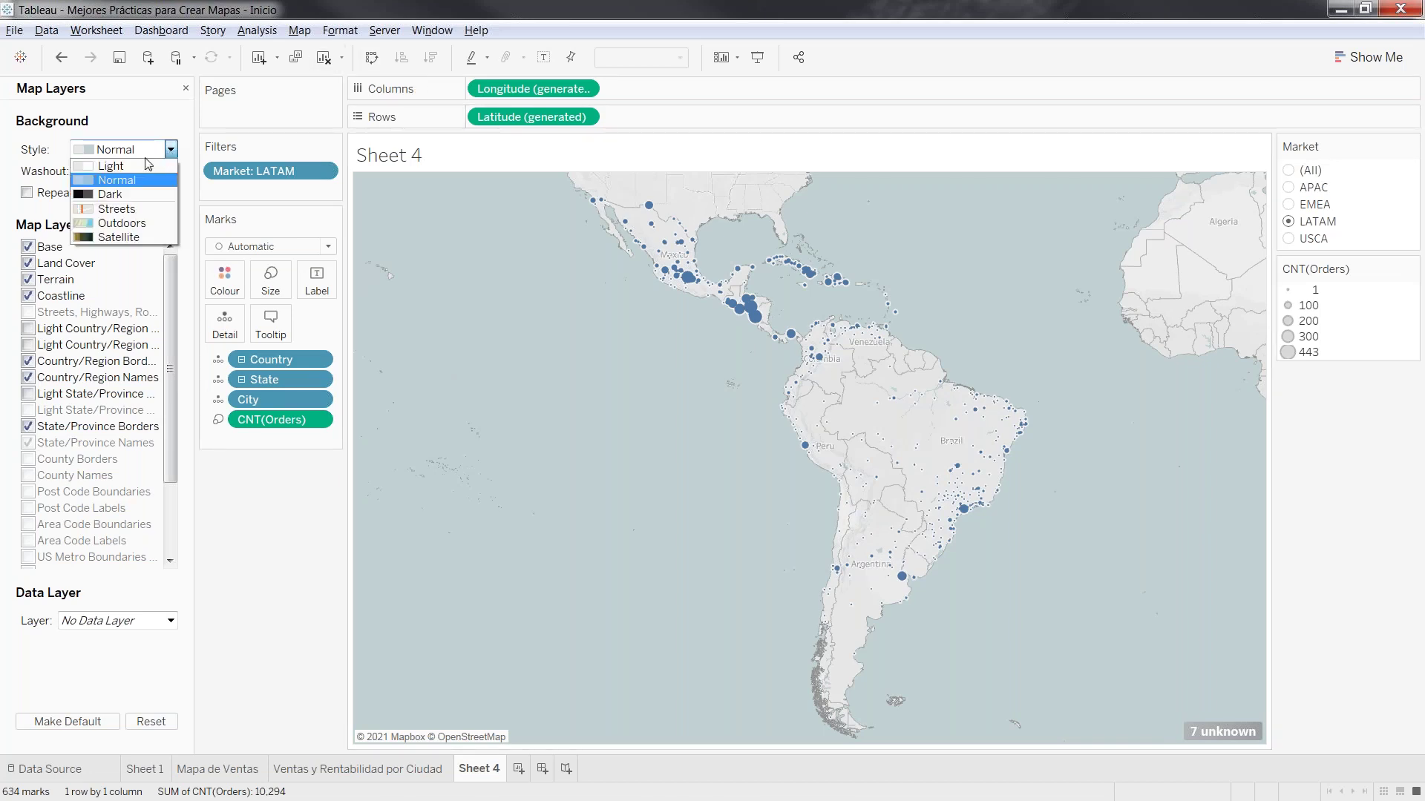
pyautogui.click(123, 196)
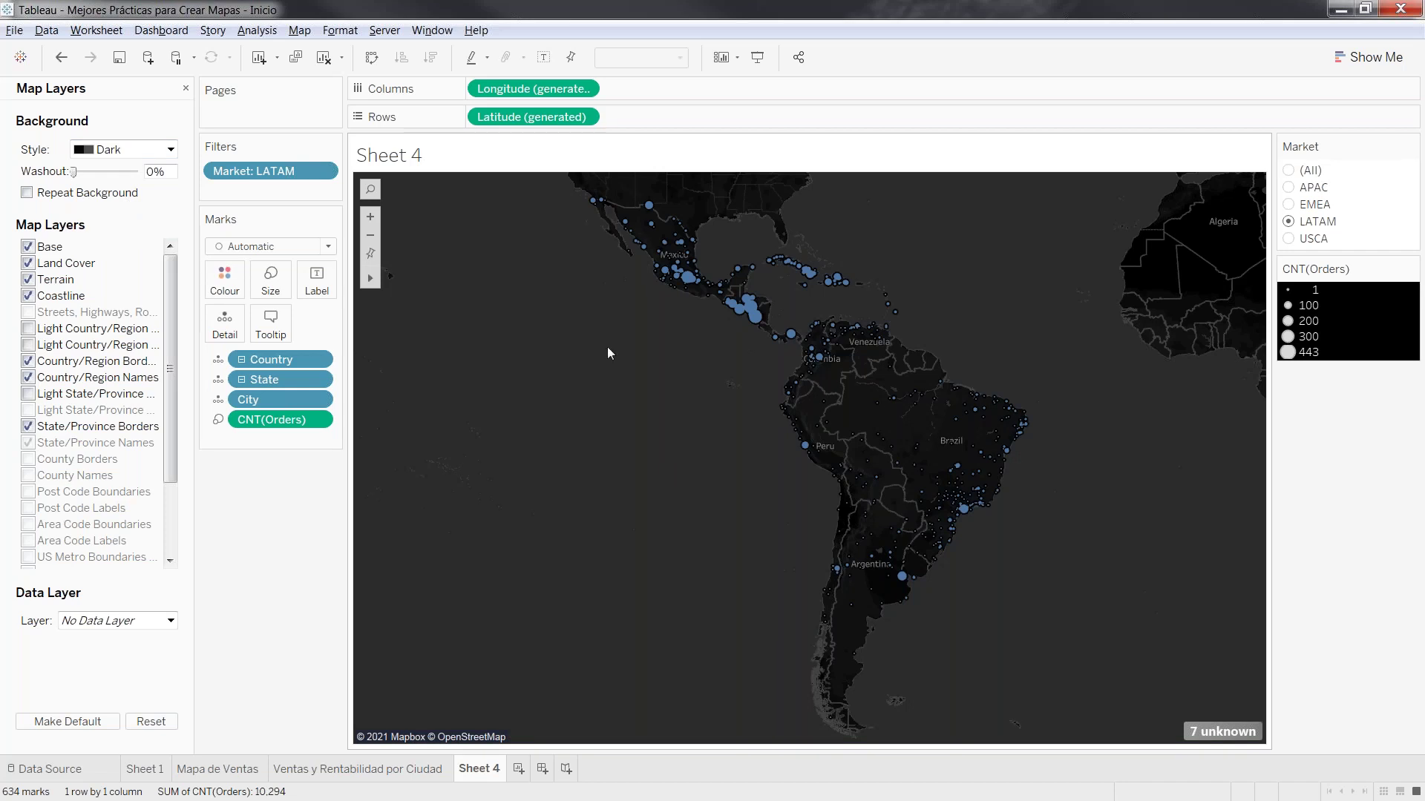
pyautogui.moveTo(876, 466)
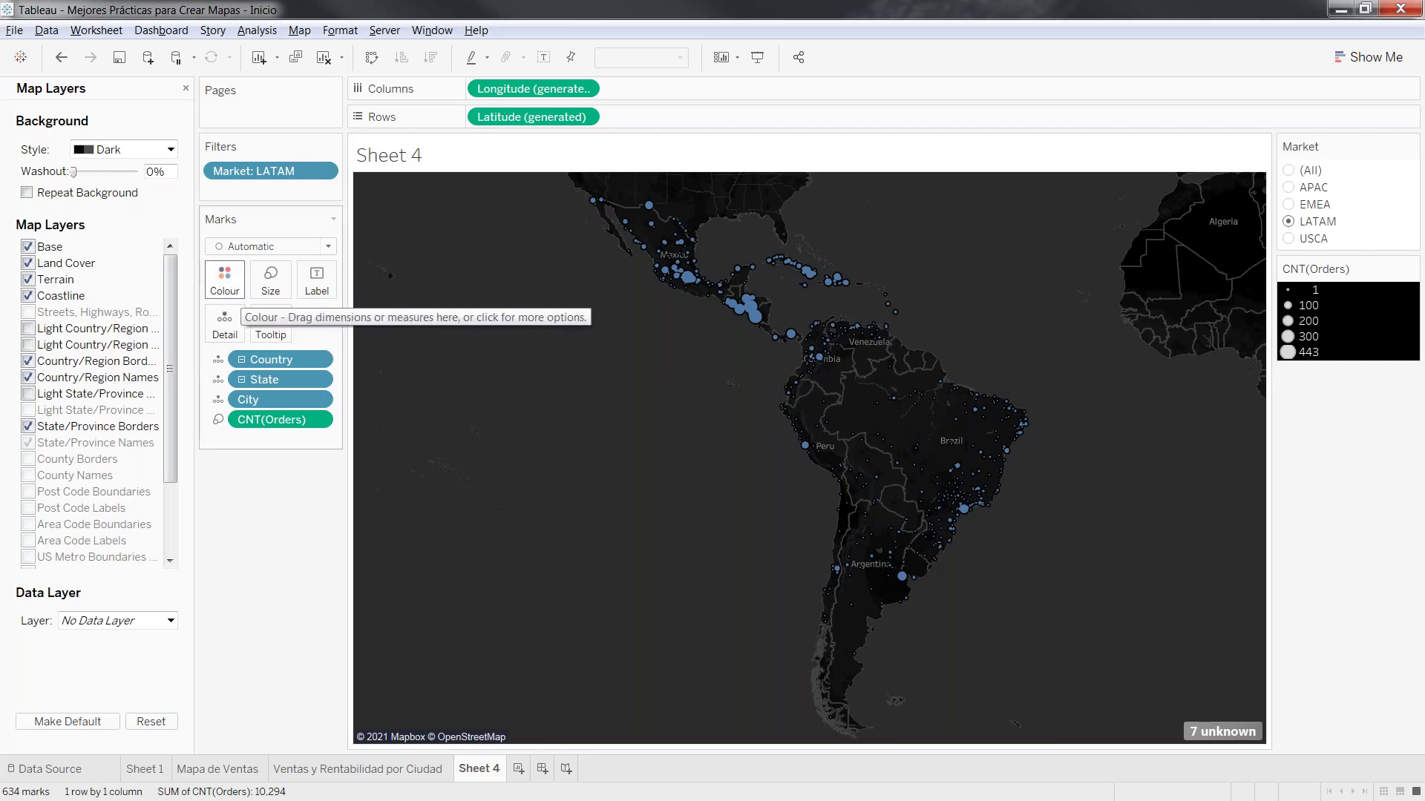
pyautogui.click(232, 288)
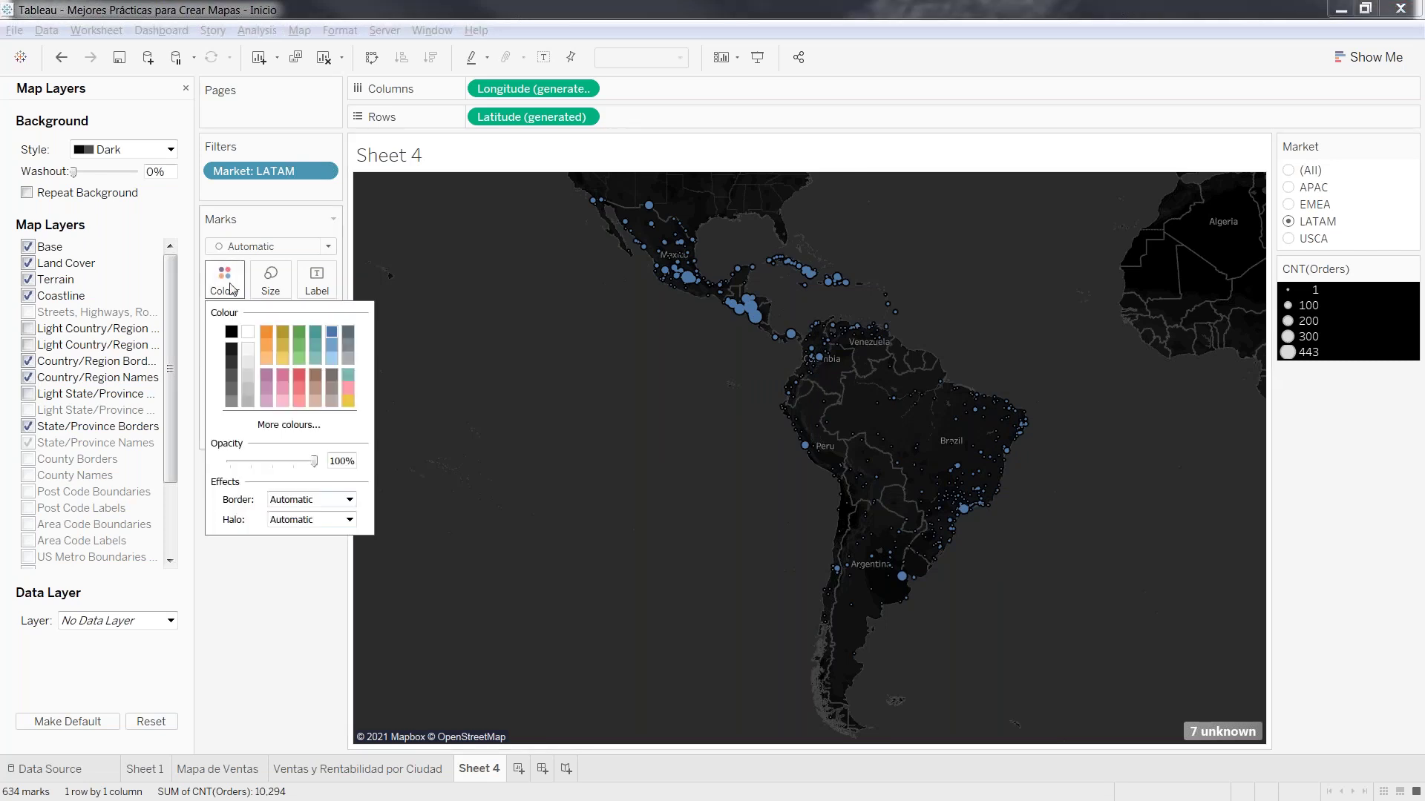
pyautogui.click(267, 335)
pyautogui.click(374, 533)
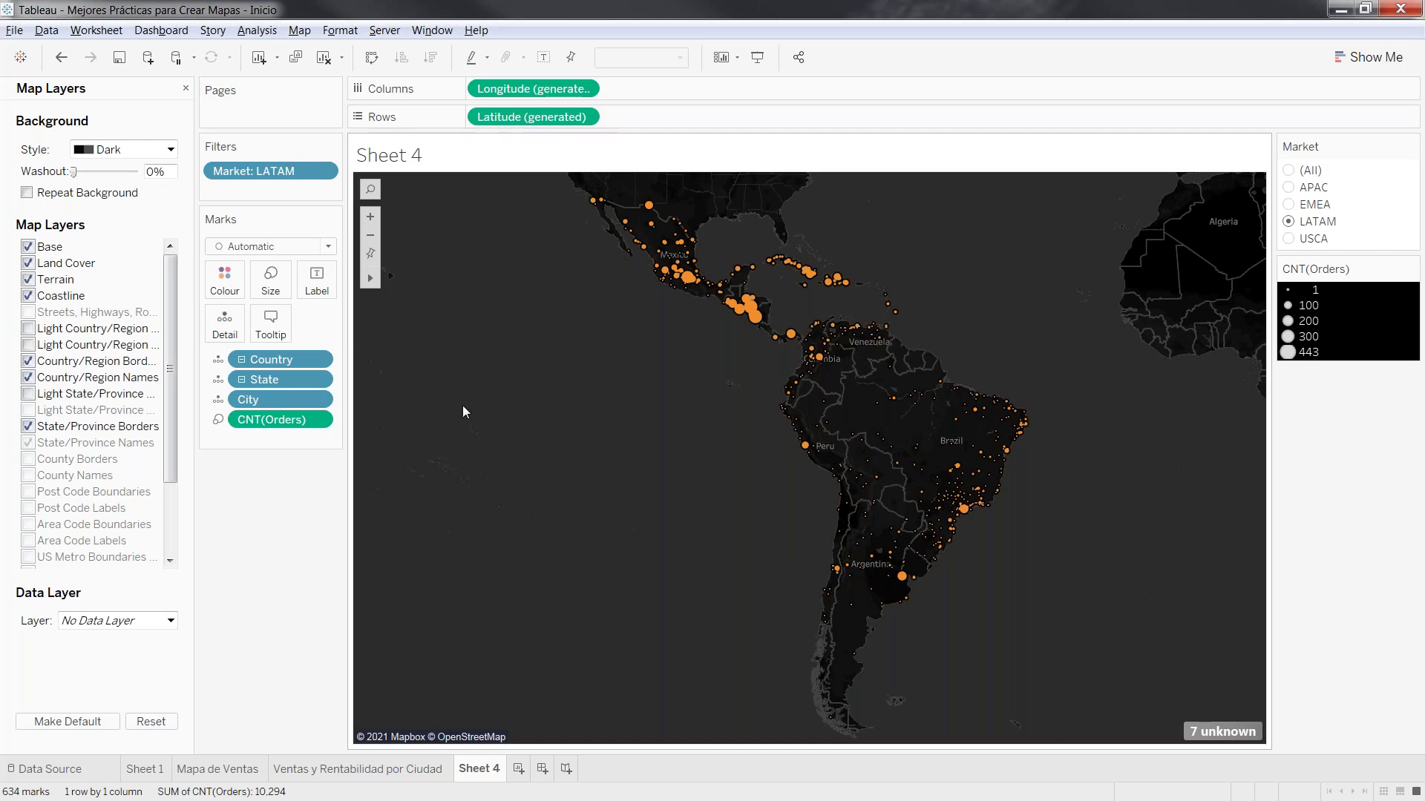
# Change the mark type to Density with the Orange colour palette, and close the map layer settings
pyautogui.click(328, 247)
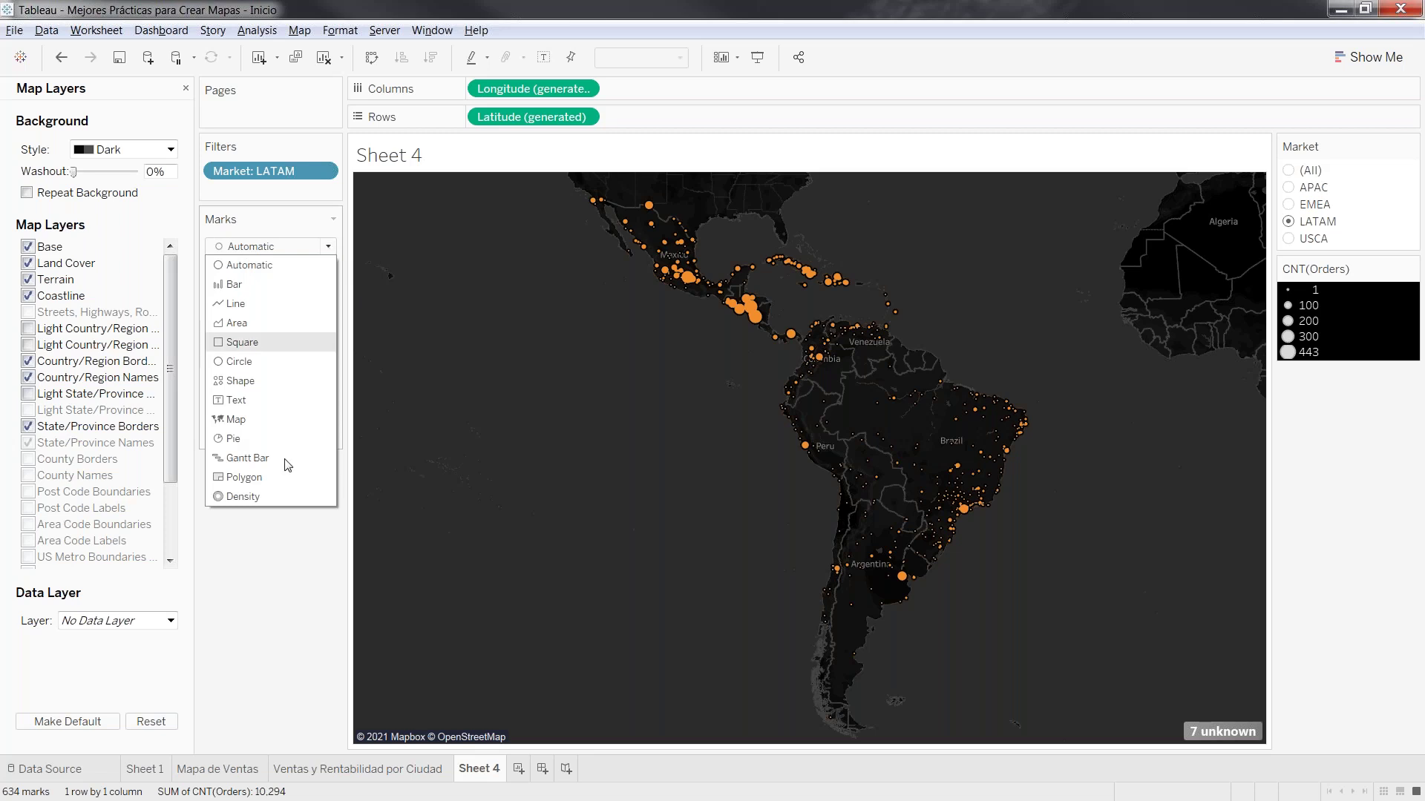
pyautogui.click(283, 496)
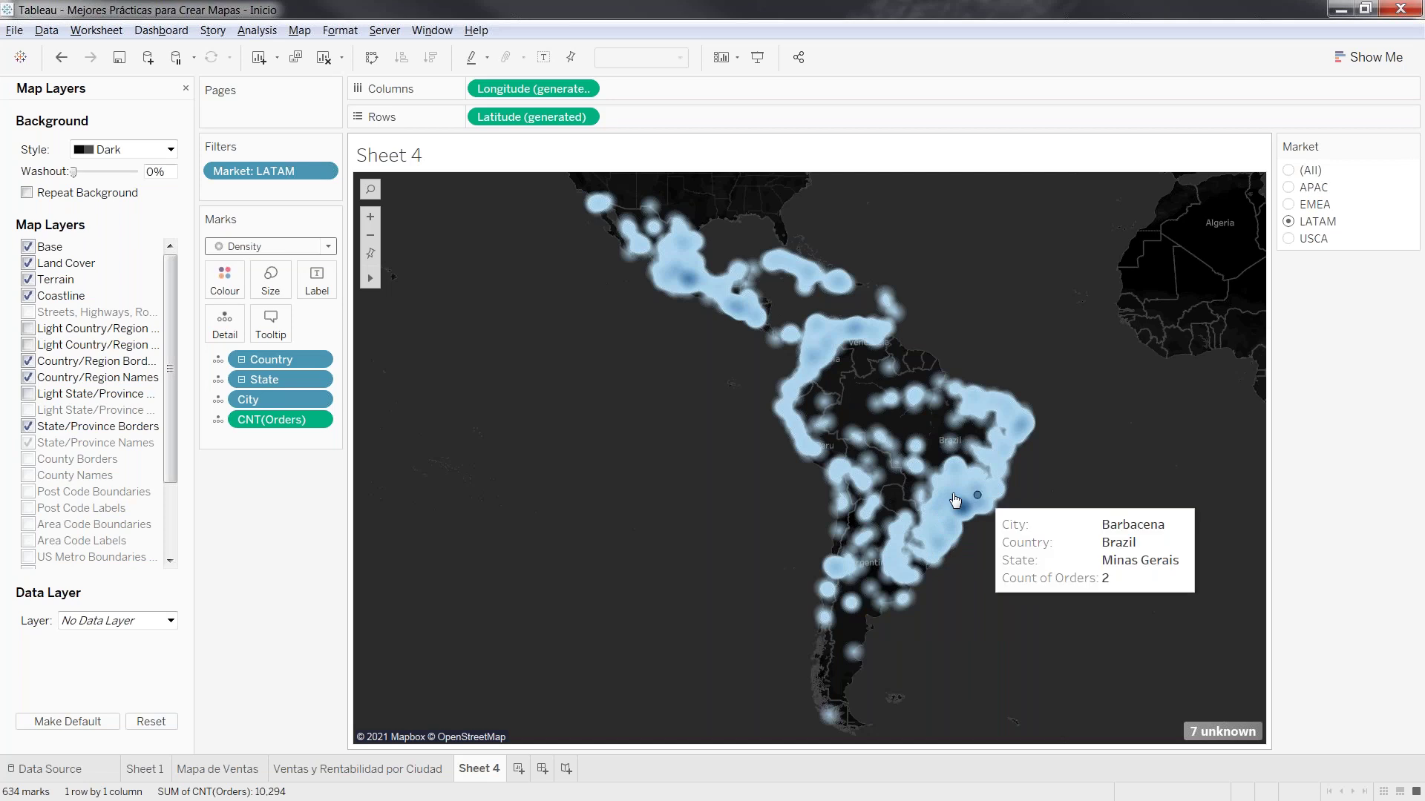
pyautogui.moveTo(963, 511)
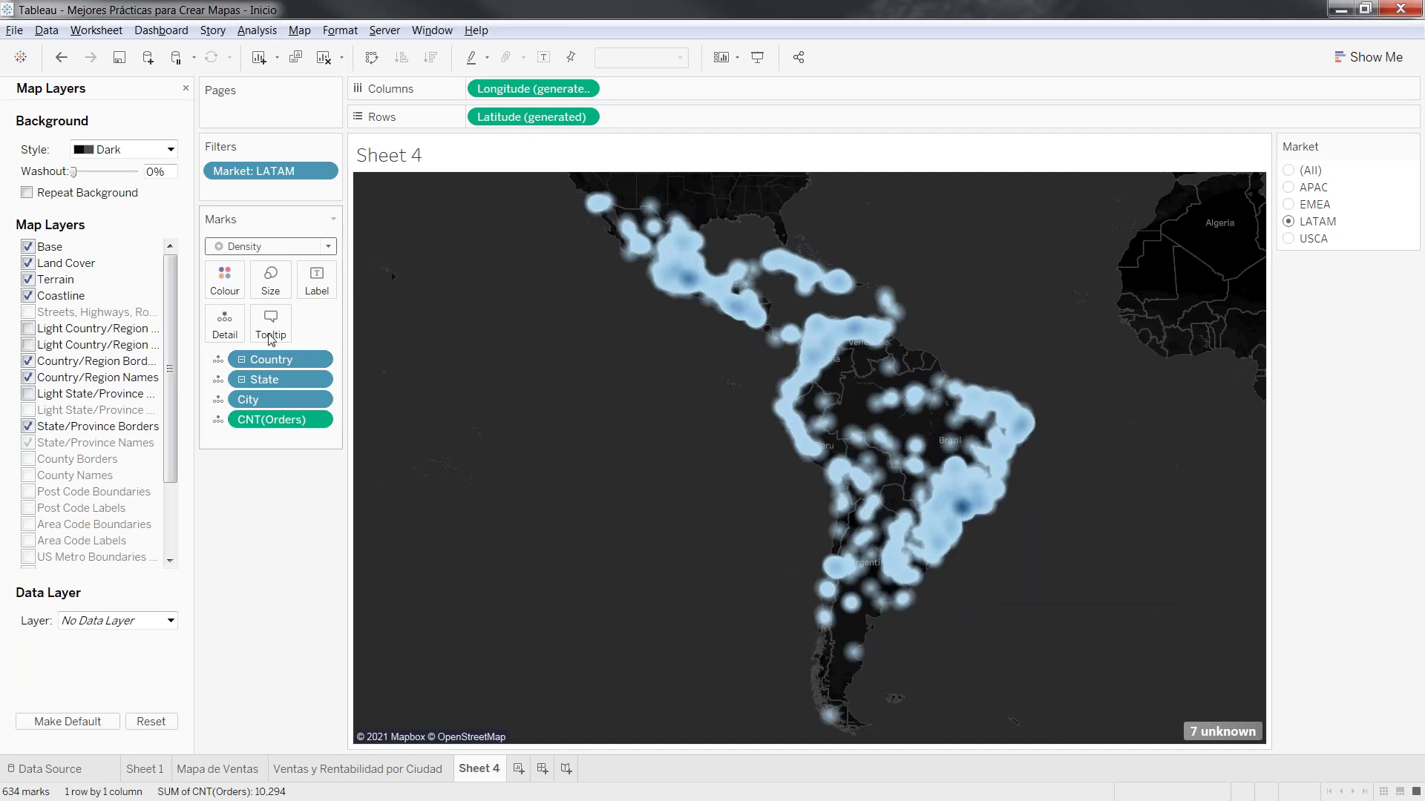
pyautogui.click(231, 291)
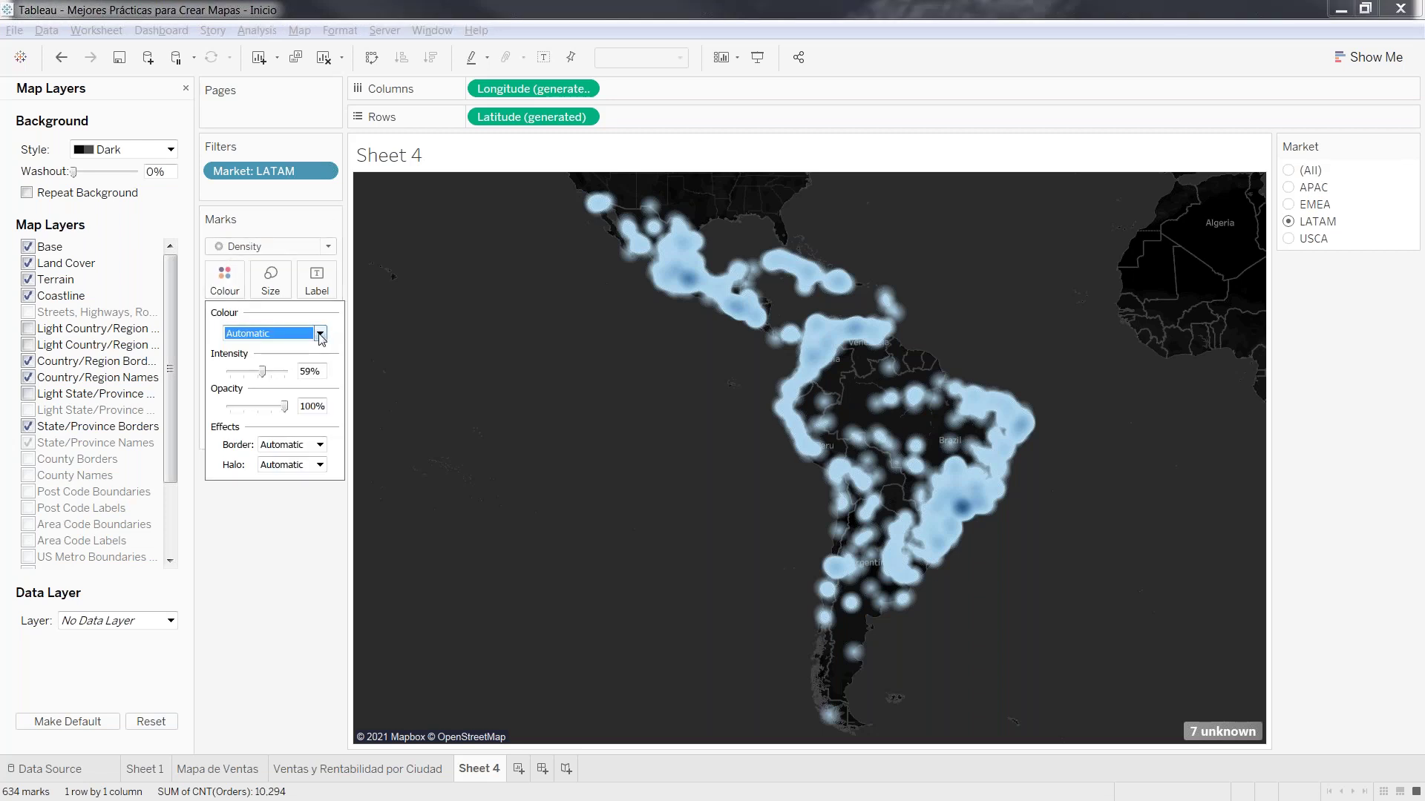
pyautogui.click(320, 333)
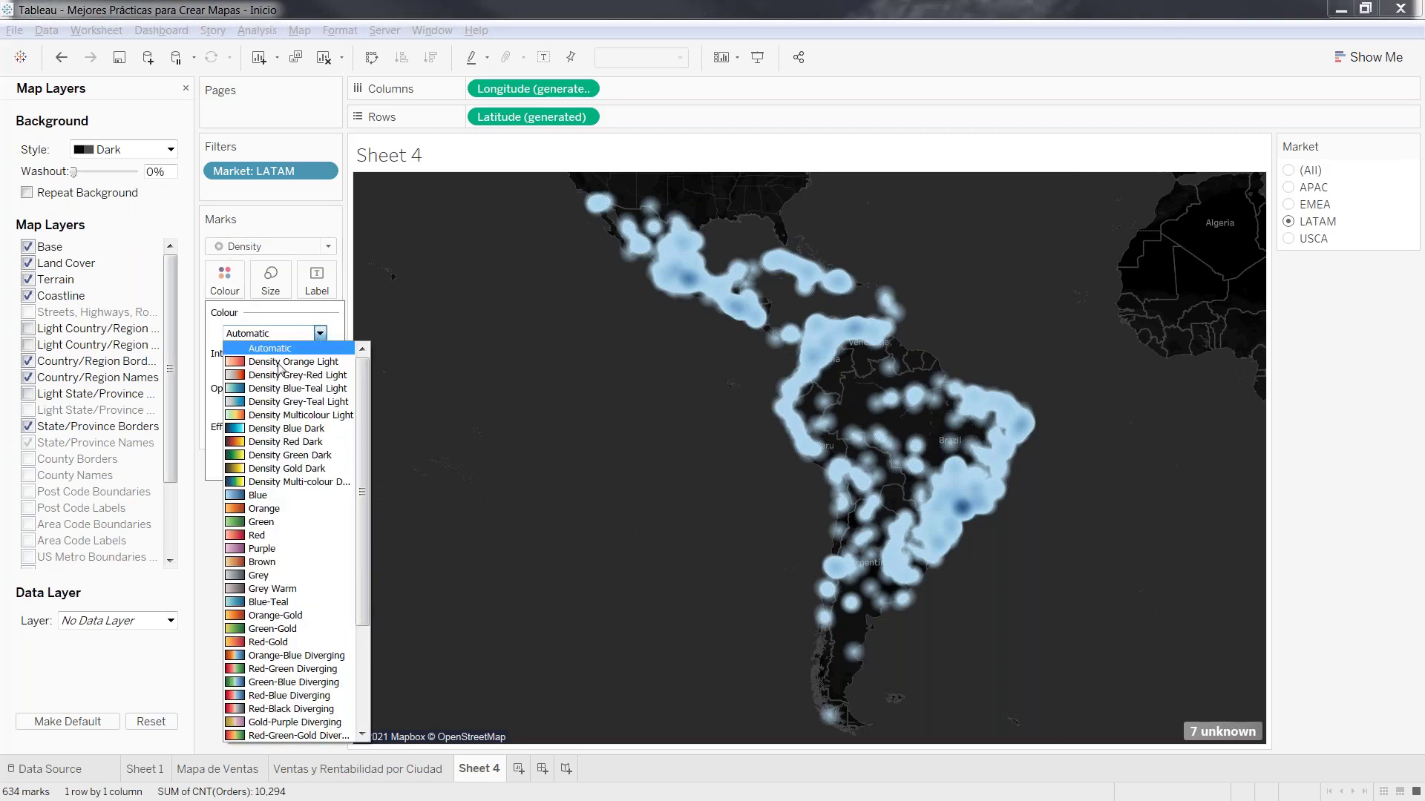
pyautogui.click(281, 512)
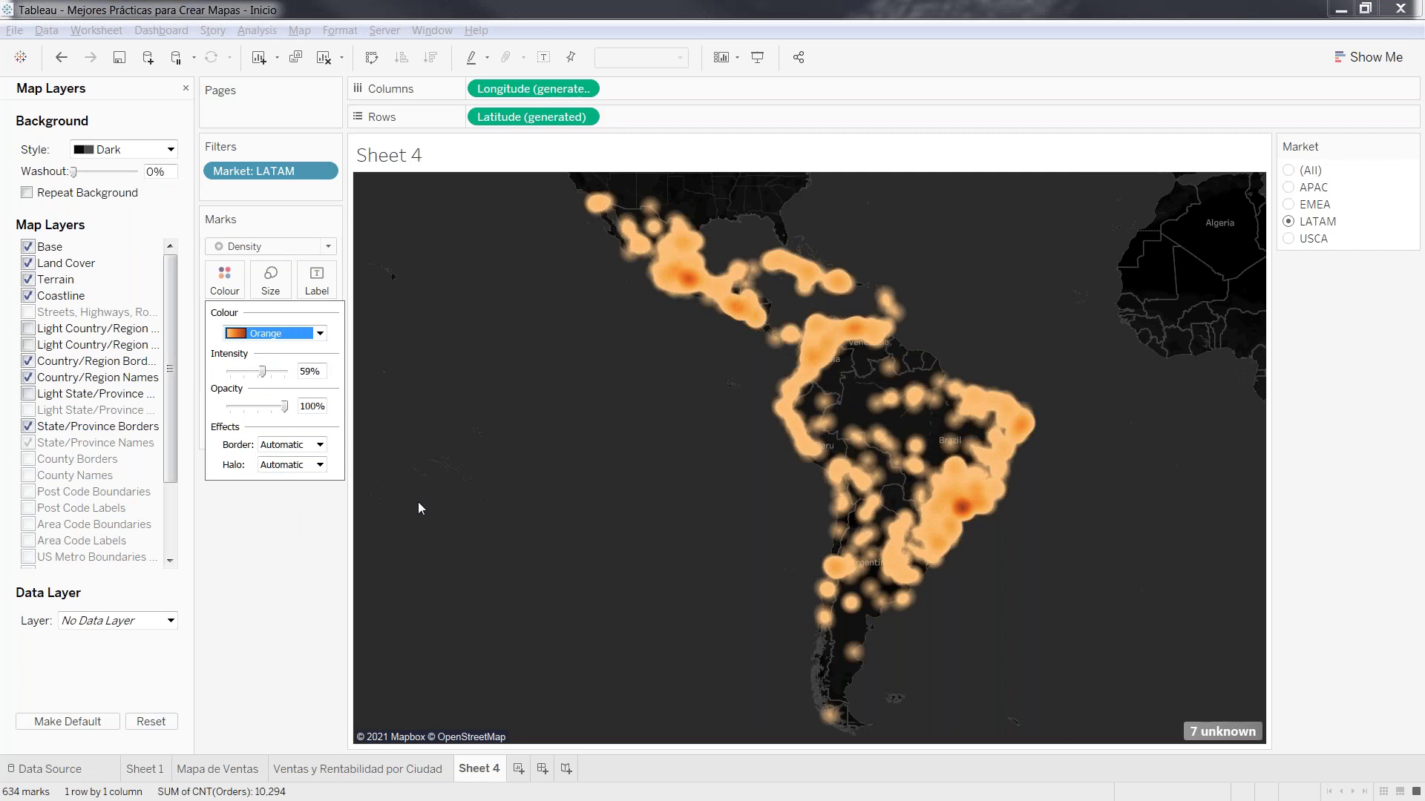
pyautogui.click(439, 456)
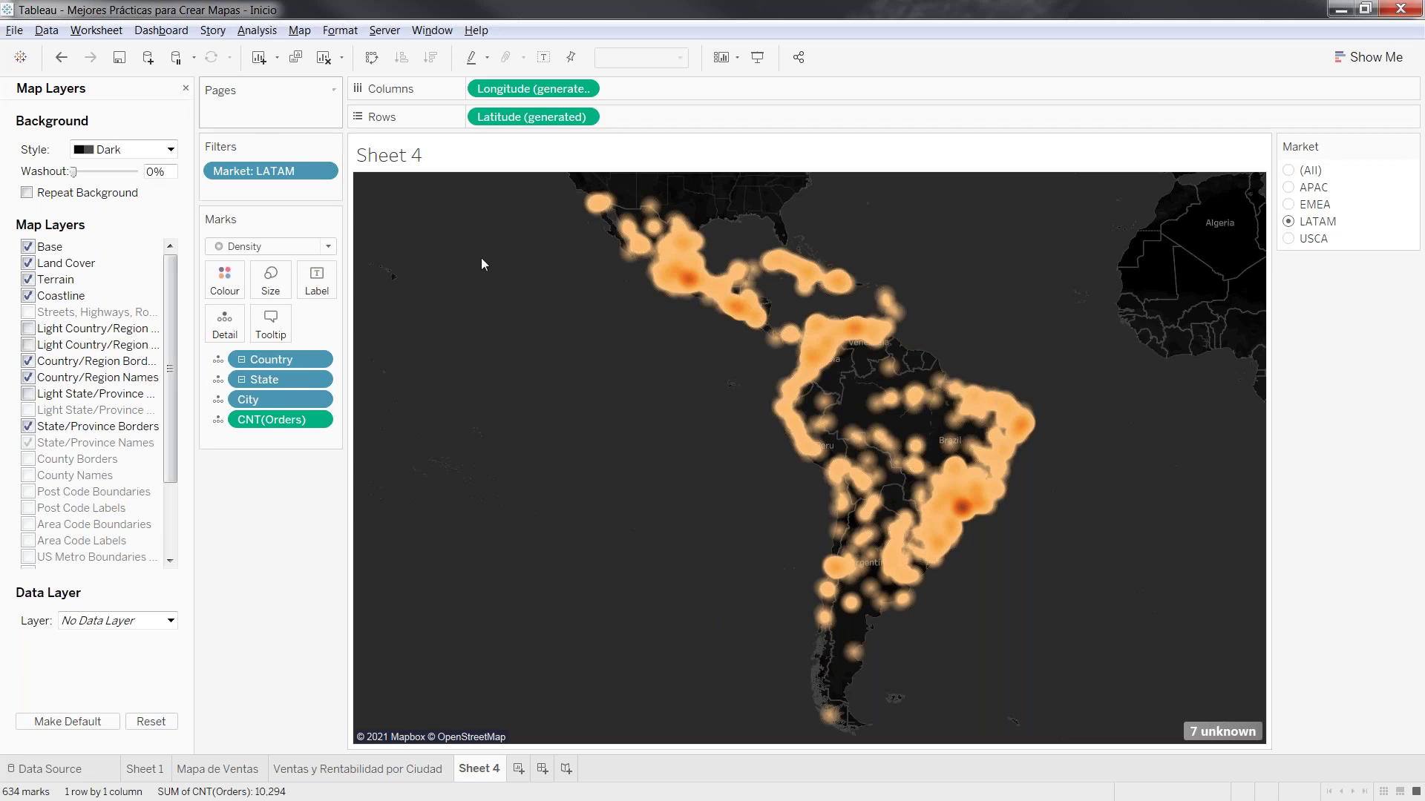
pyautogui.click(186, 90)
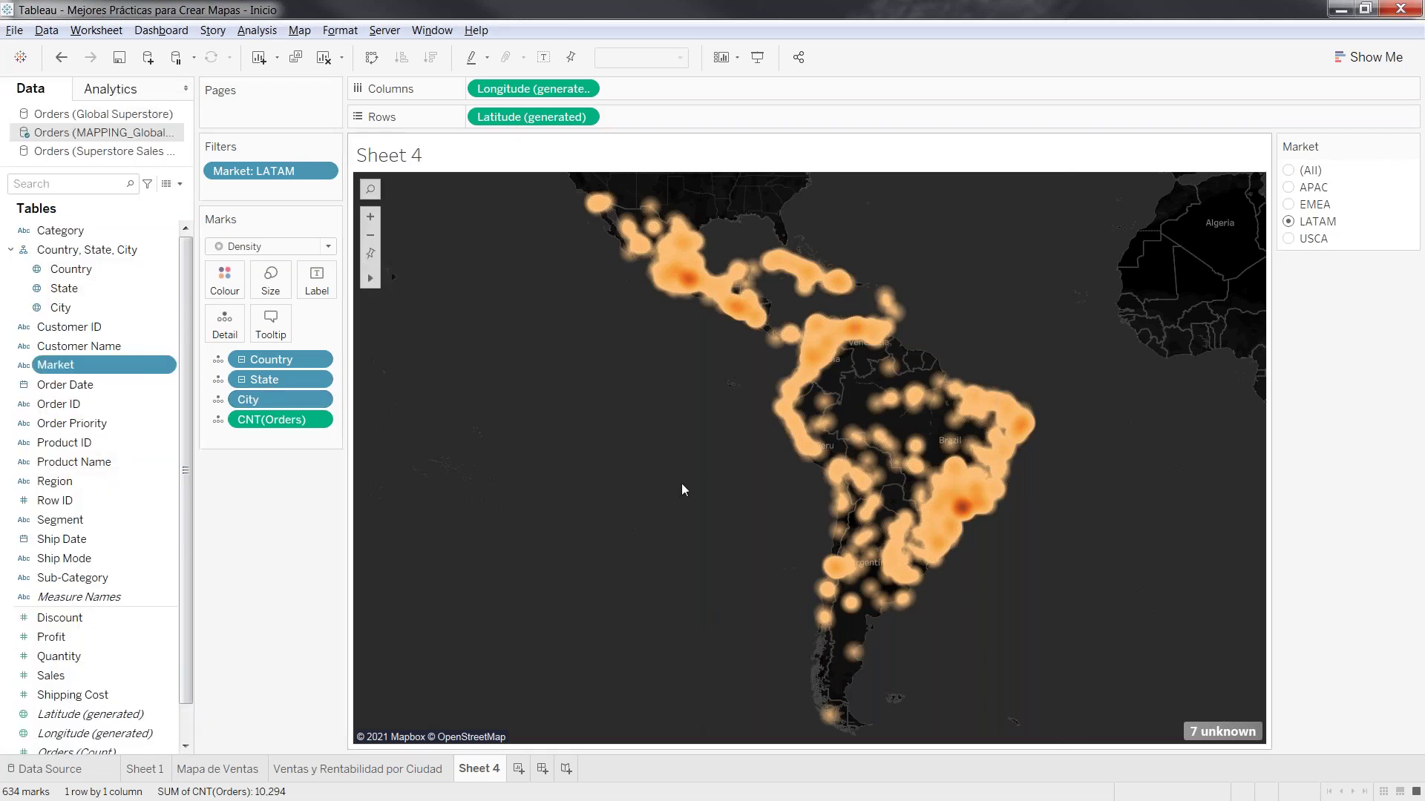
# Search the map for "mexico", zoom to Mexico City, Distrito Federal, and reset the map view
pyautogui.click(371, 190)
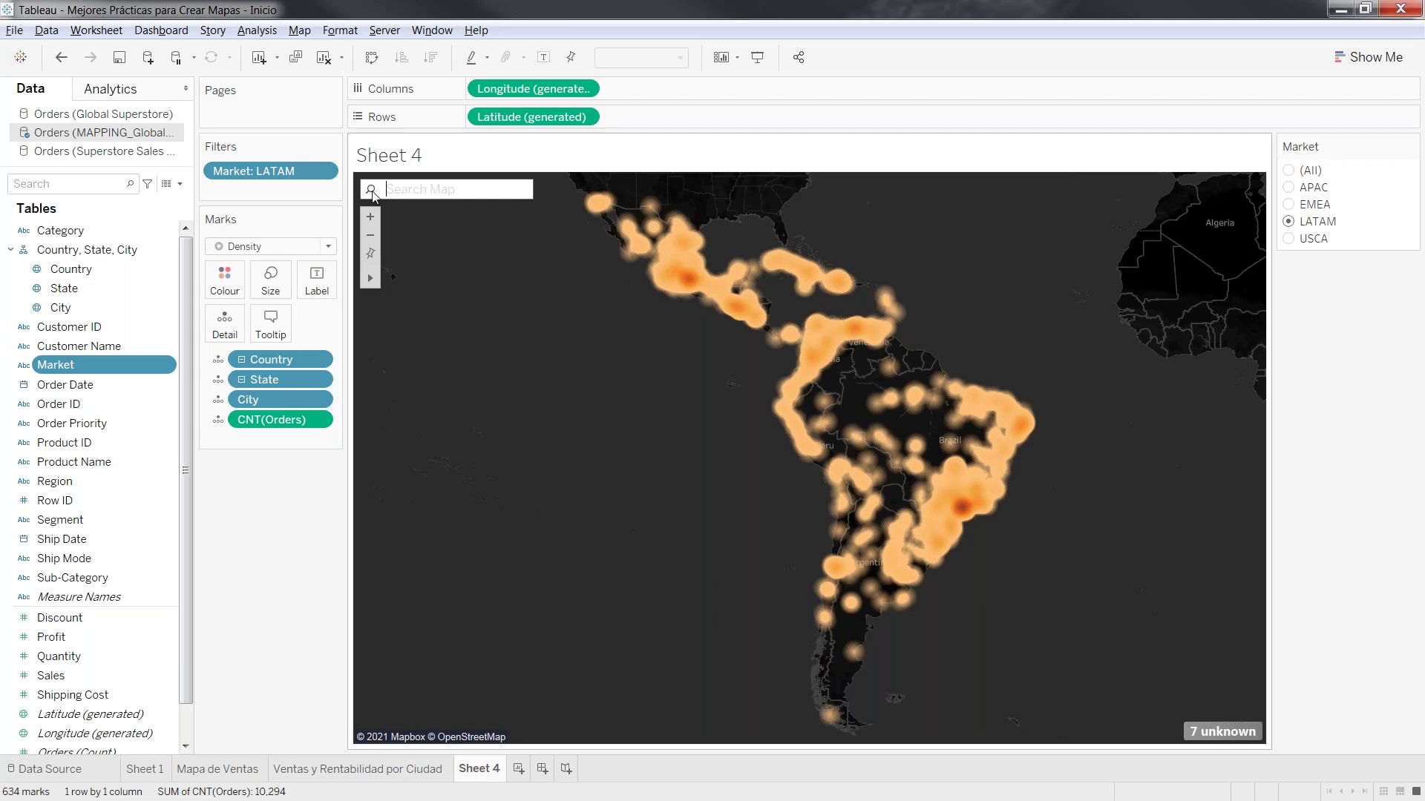
pyautogui.write('mexico')
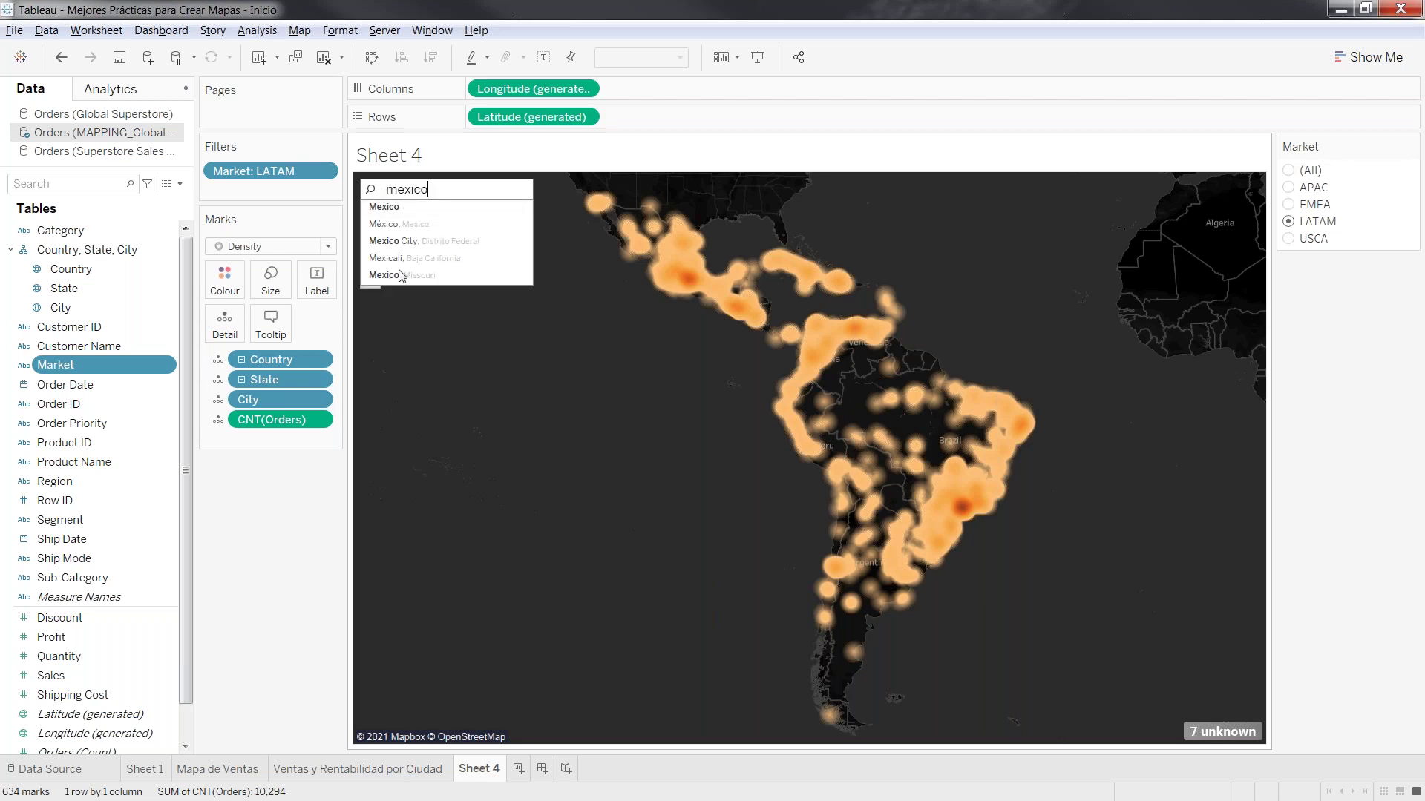
pyautogui.click(436, 239)
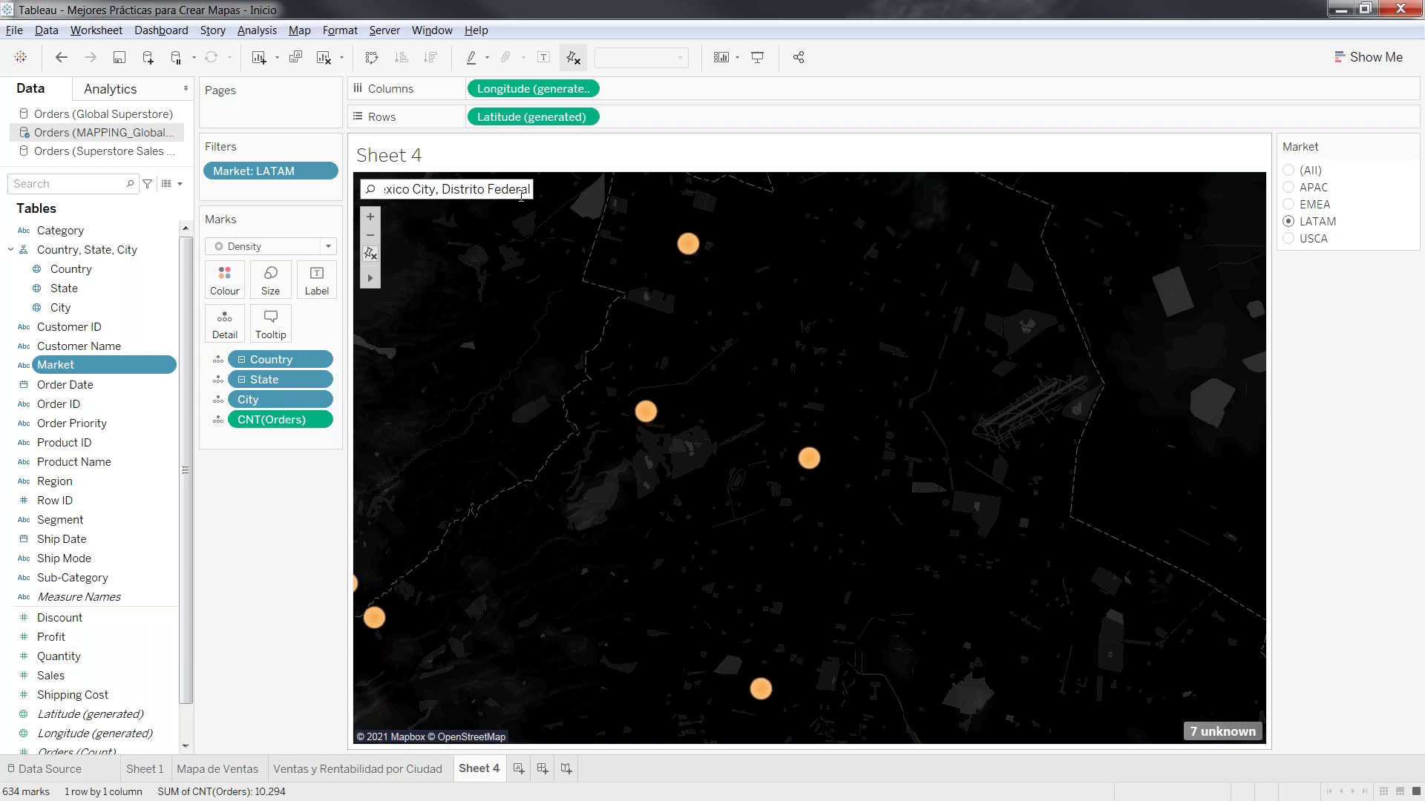
pyautogui.click(371, 253)
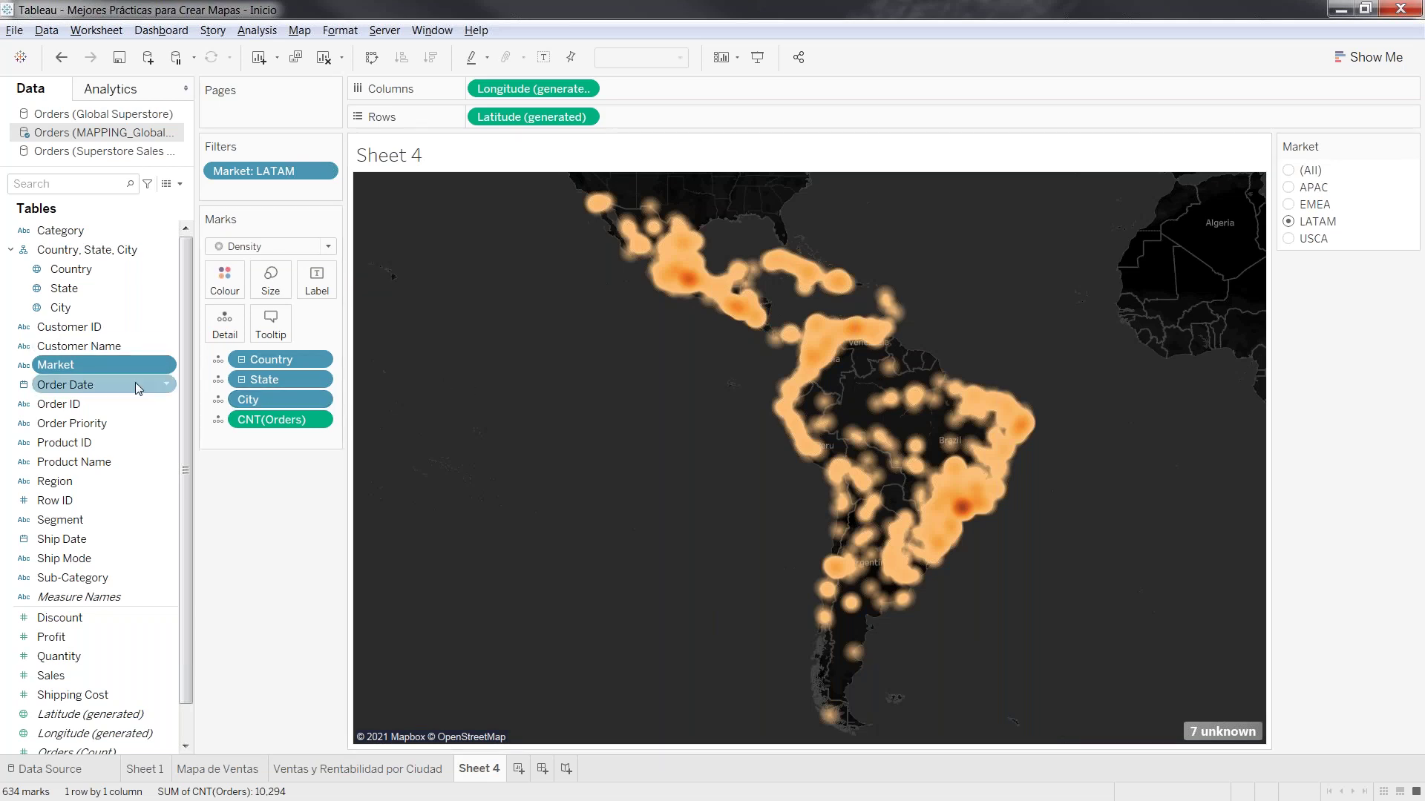
# Show filters for Country and City, and arrange the filter cards in the order Market, Country, City
pyautogui.rightClick(94, 272)
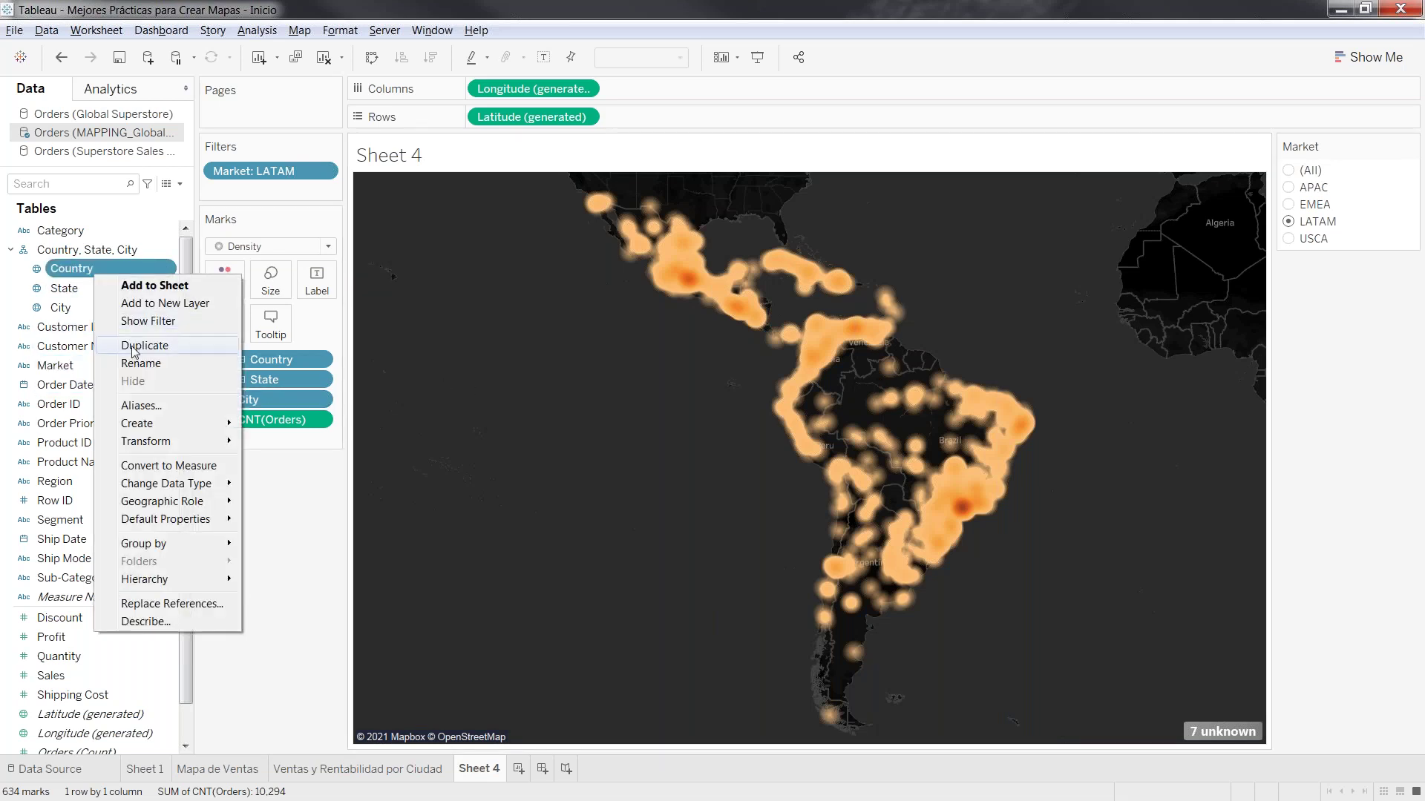
pyautogui.press('Escape')
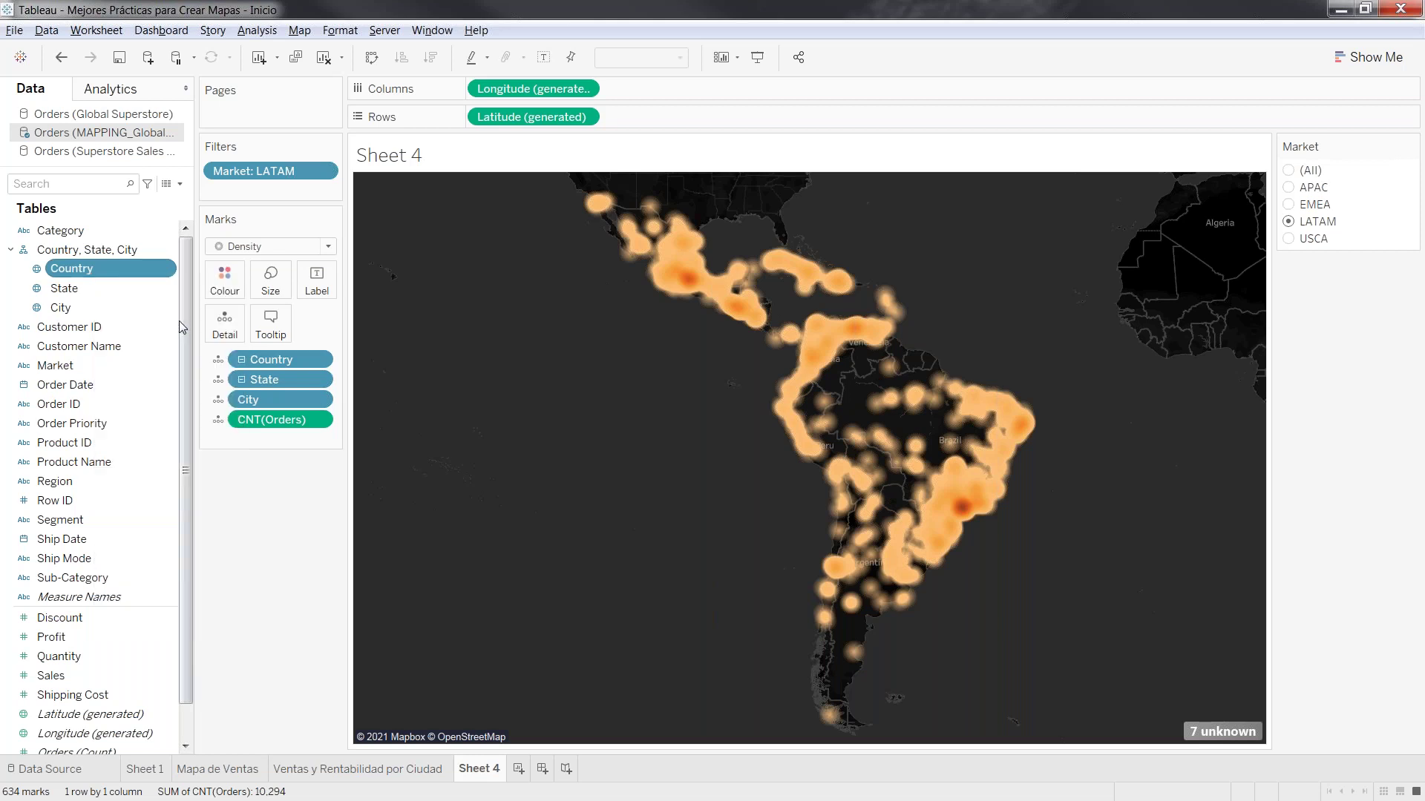
pyautogui.rightClick(86, 307)
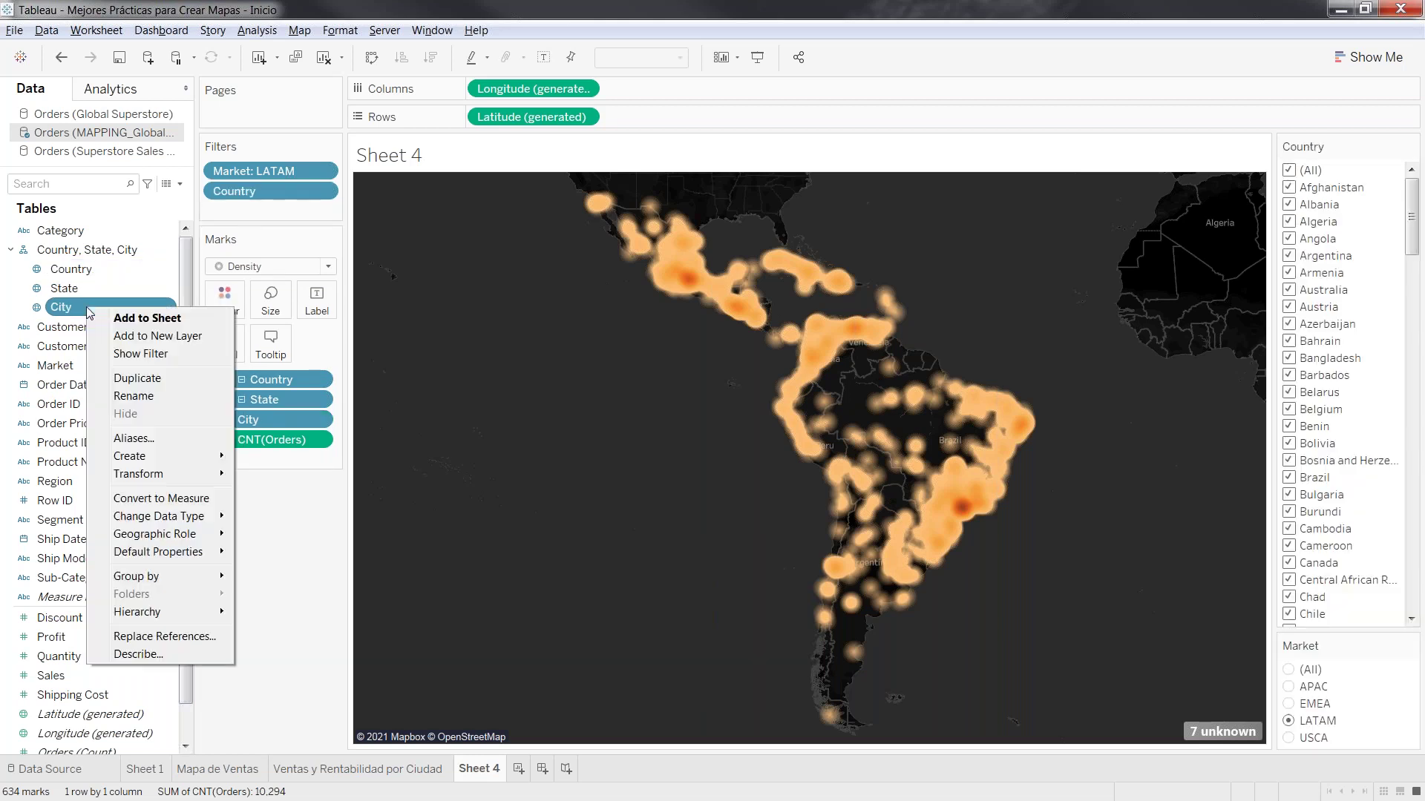
pyautogui.click(147, 355)
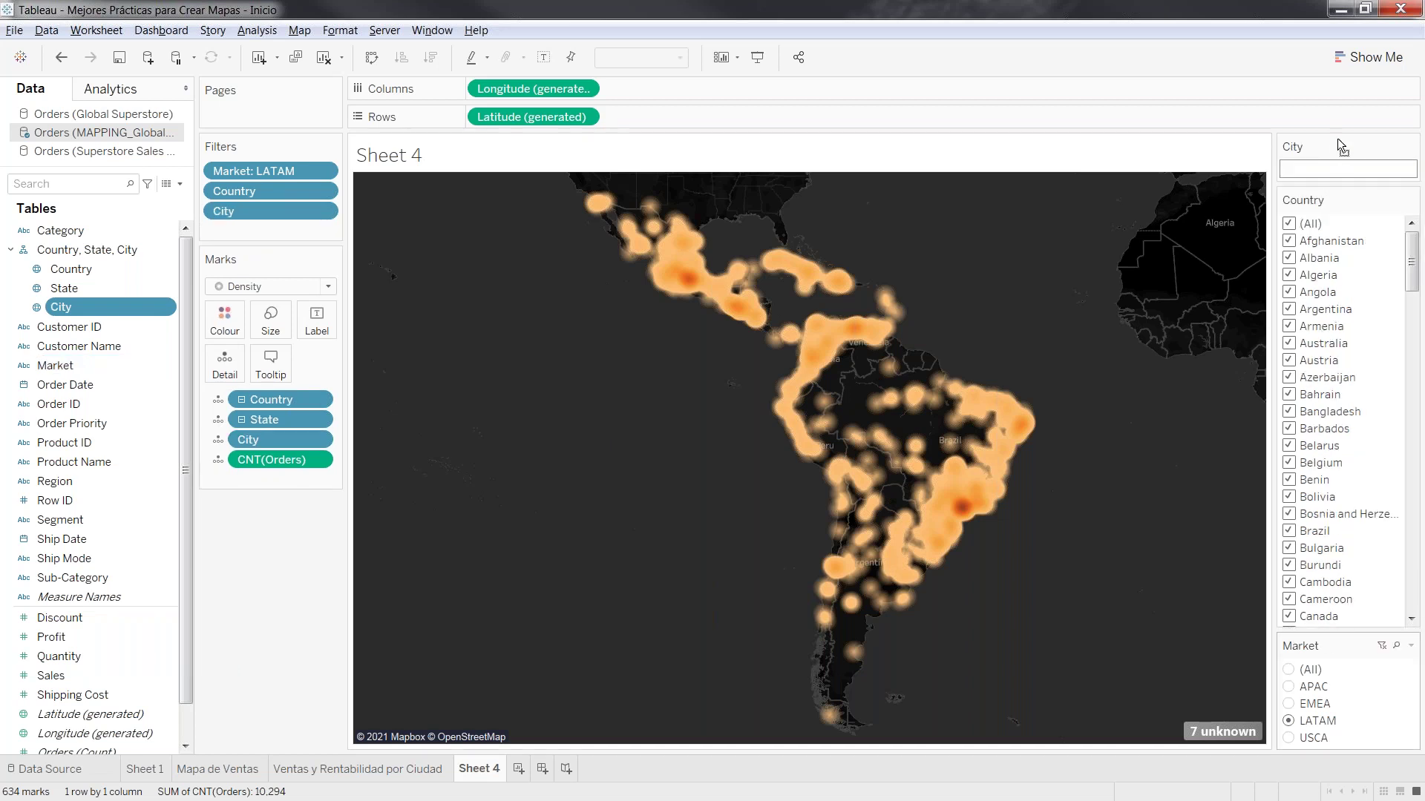
pyautogui.moveTo(1341, 146); pyautogui.dragTo(1329, 360)
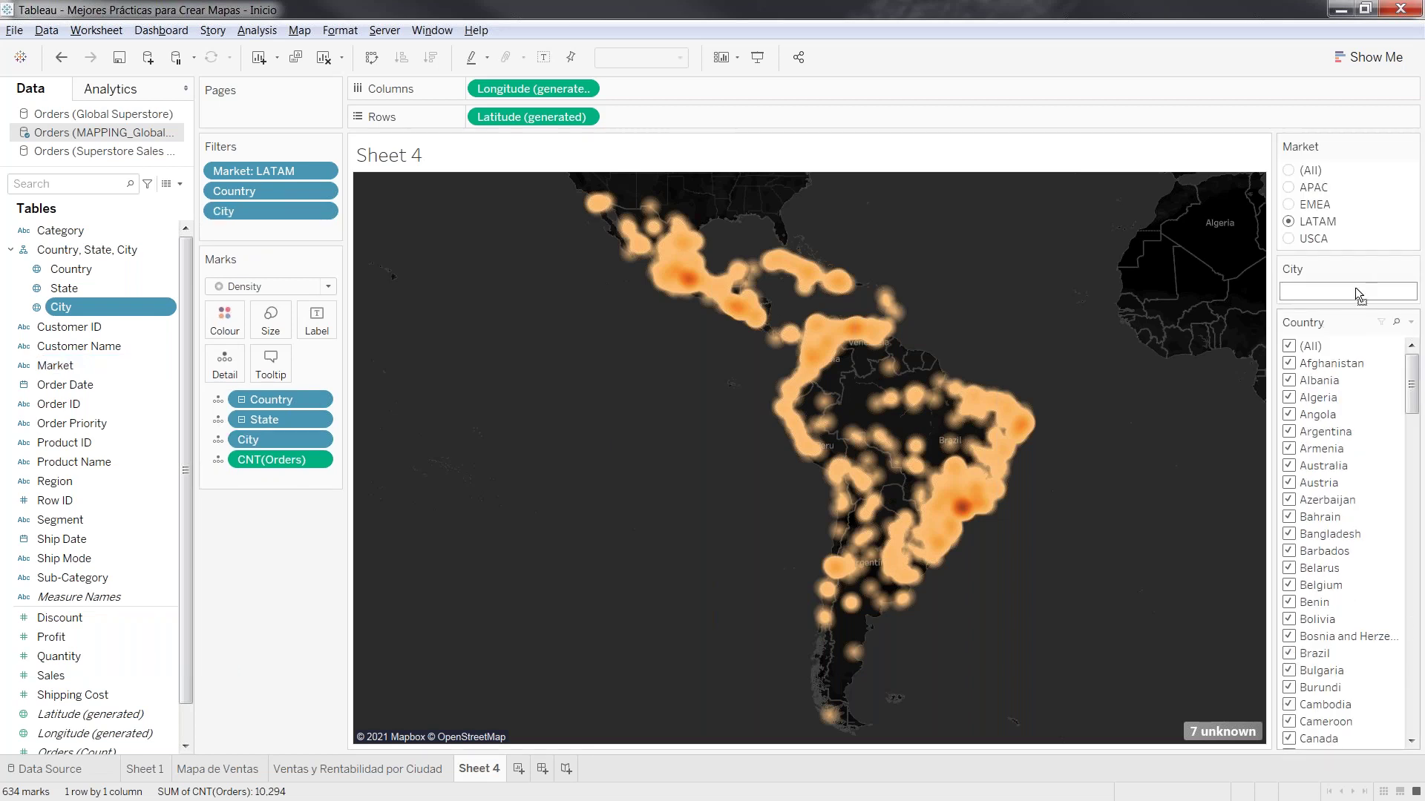
pyautogui.moveTo(1363, 269); pyautogui.dragTo(1346, 530)
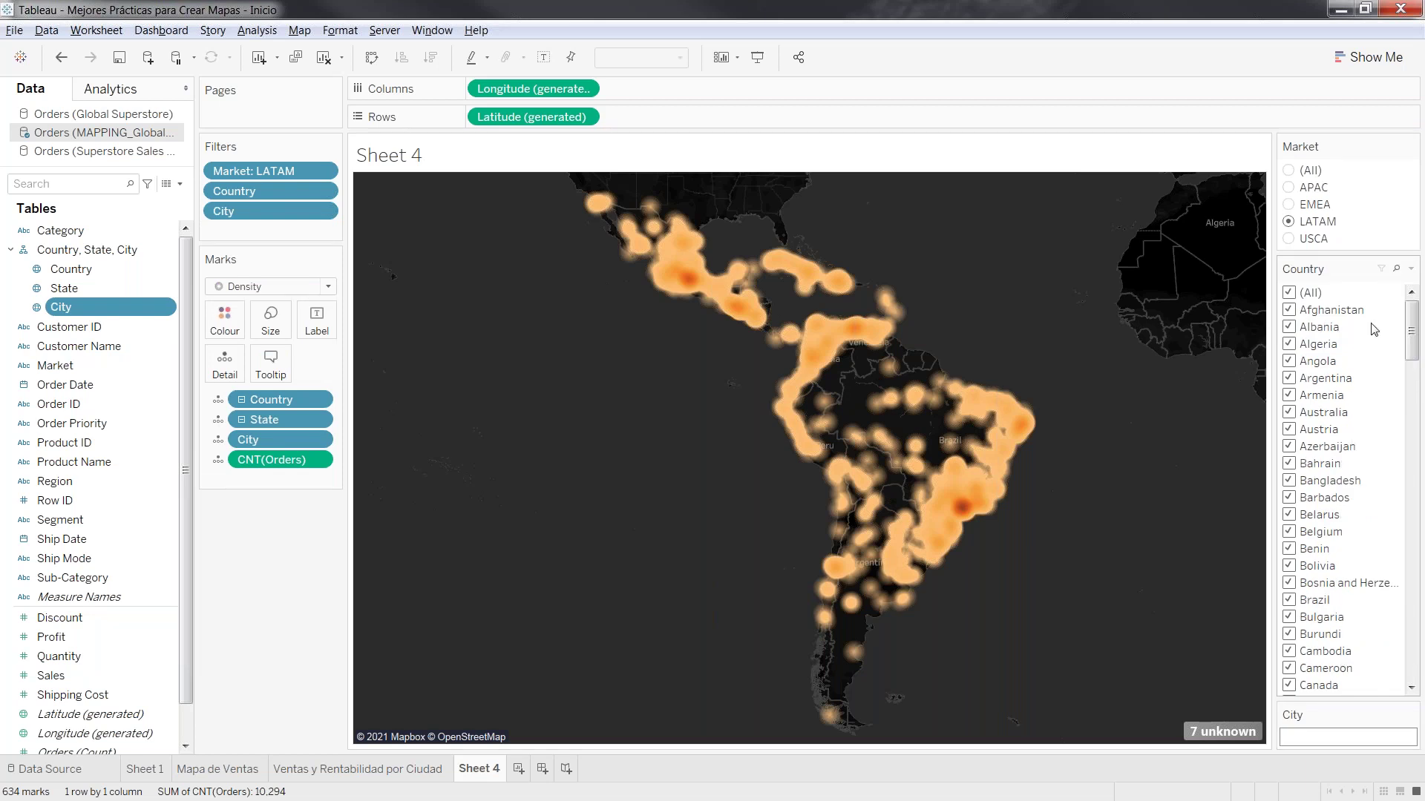
# Limit the Country filter's list to only relevant values and check the City filter's options
pyautogui.click(1410, 270)
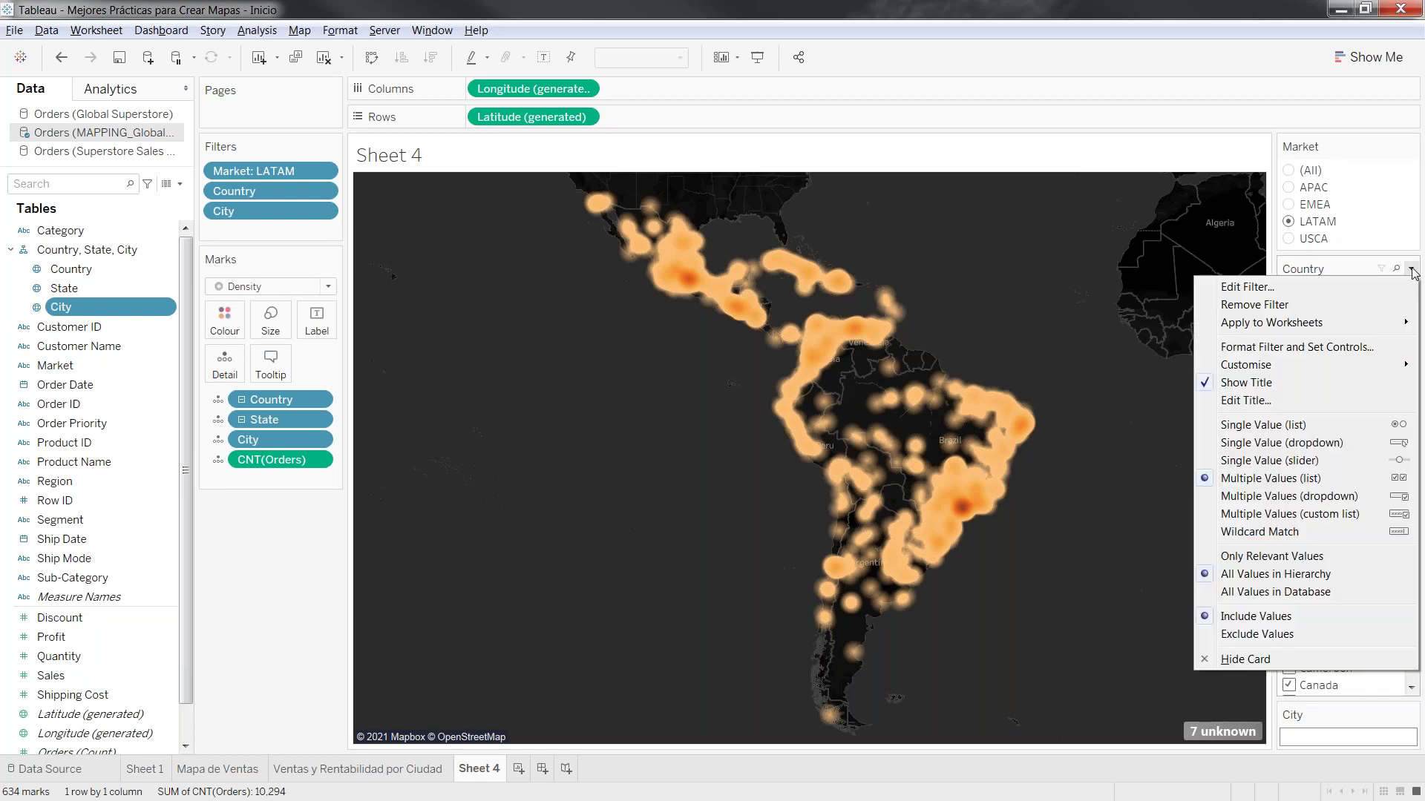
pyautogui.click(1273, 556)
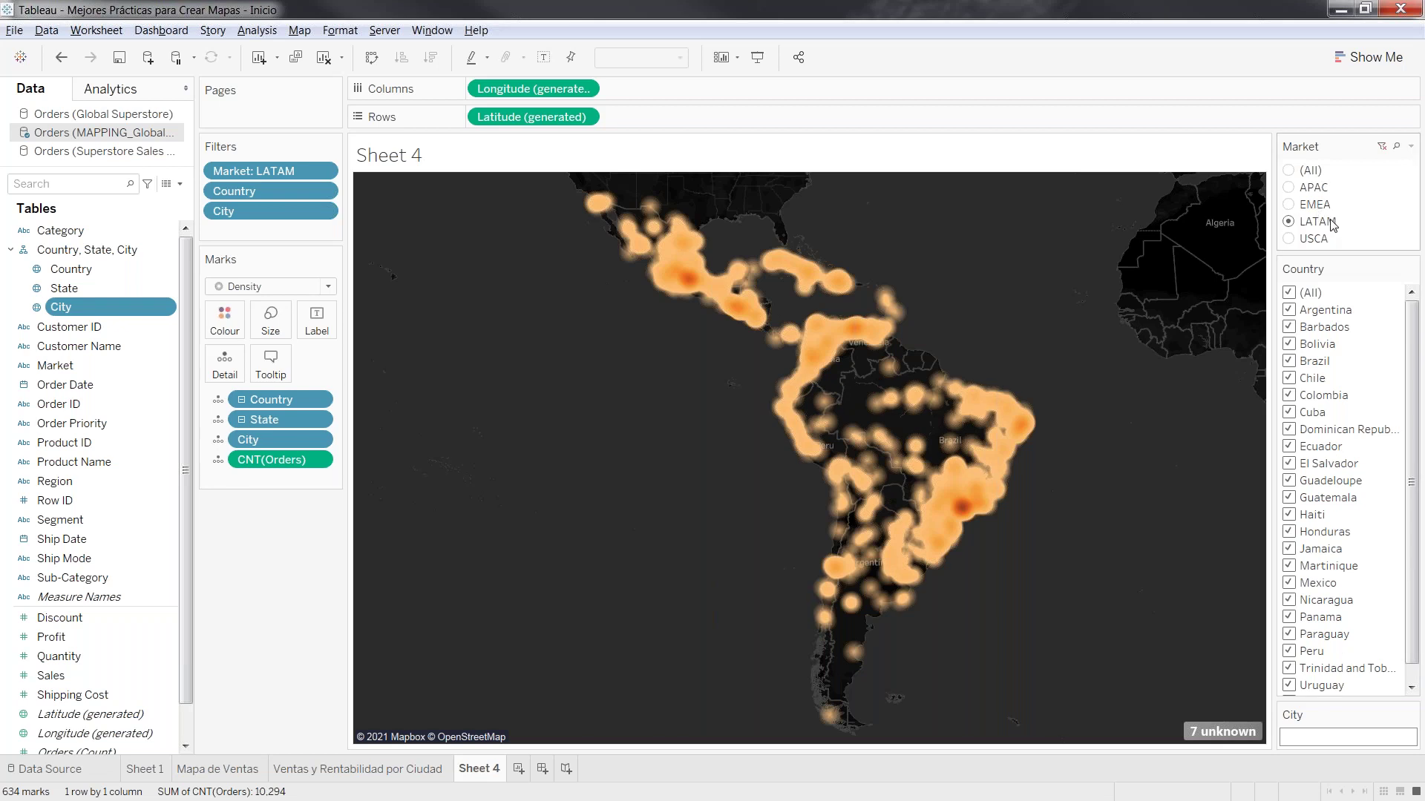
pyautogui.click(1410, 716)
pyautogui.click(1317, 662)
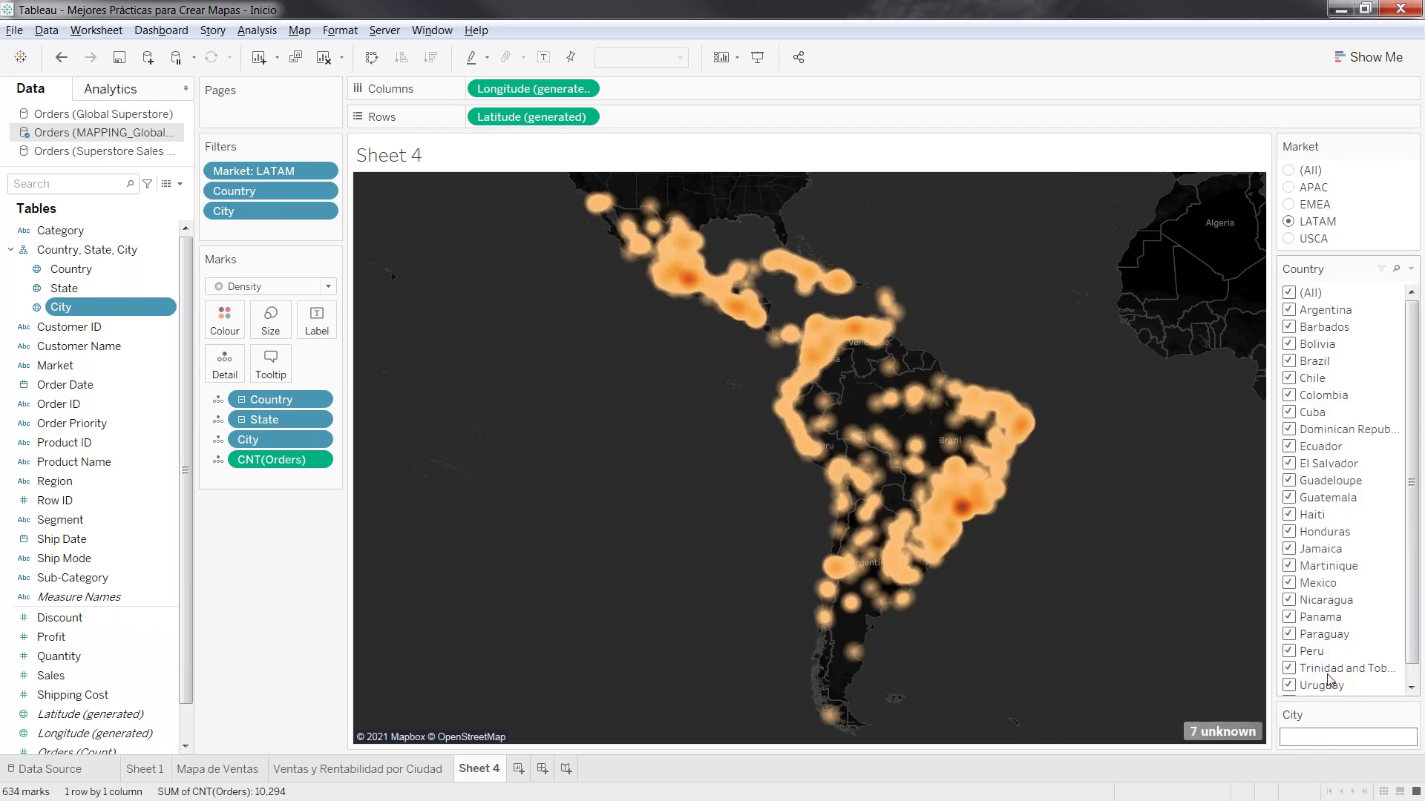
# Deselect all countries, keep only Colombia in the Country filter, and look through the City filter's options
pyautogui.click(1289, 295)
pyautogui.click(1291, 398)
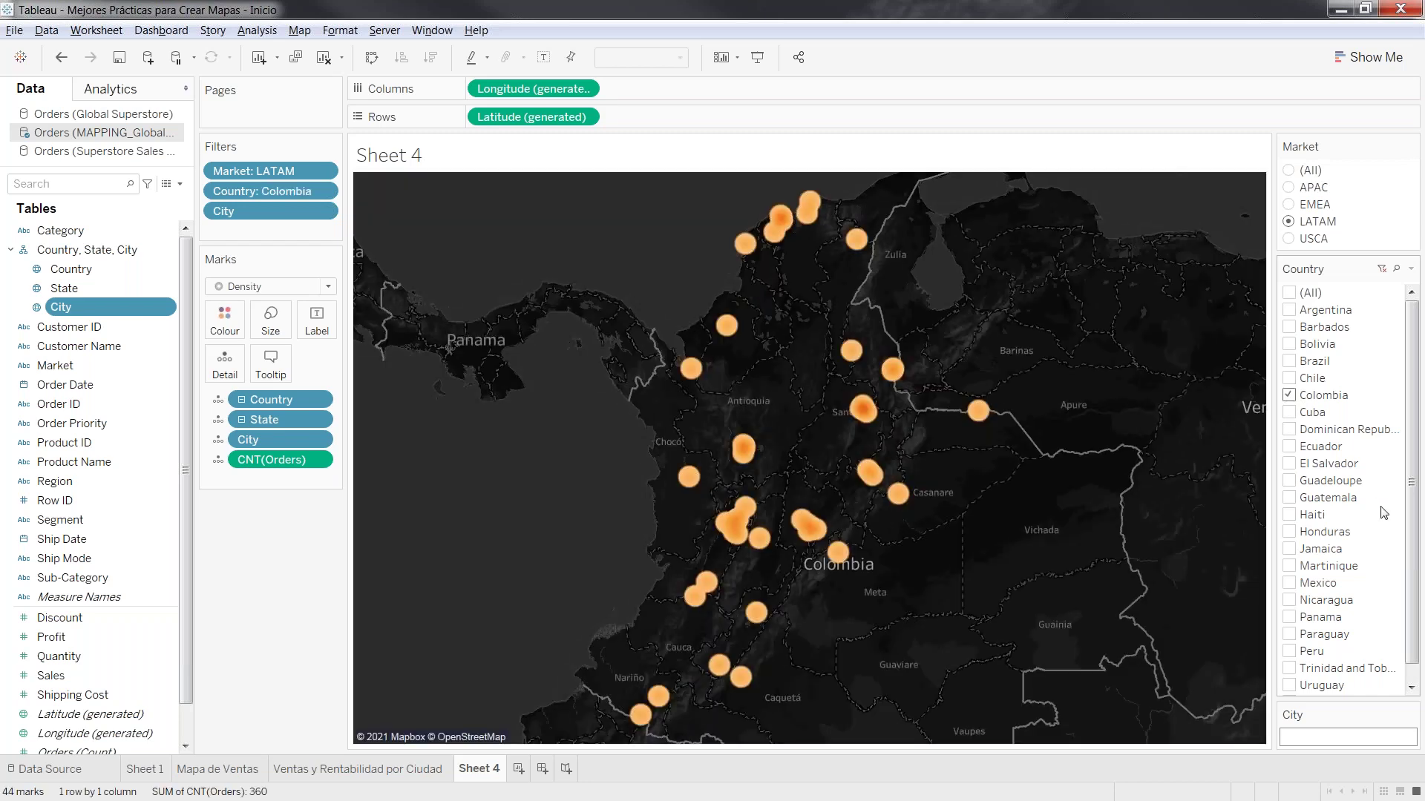
pyautogui.click(1410, 715)
pyautogui.click(1173, 540)
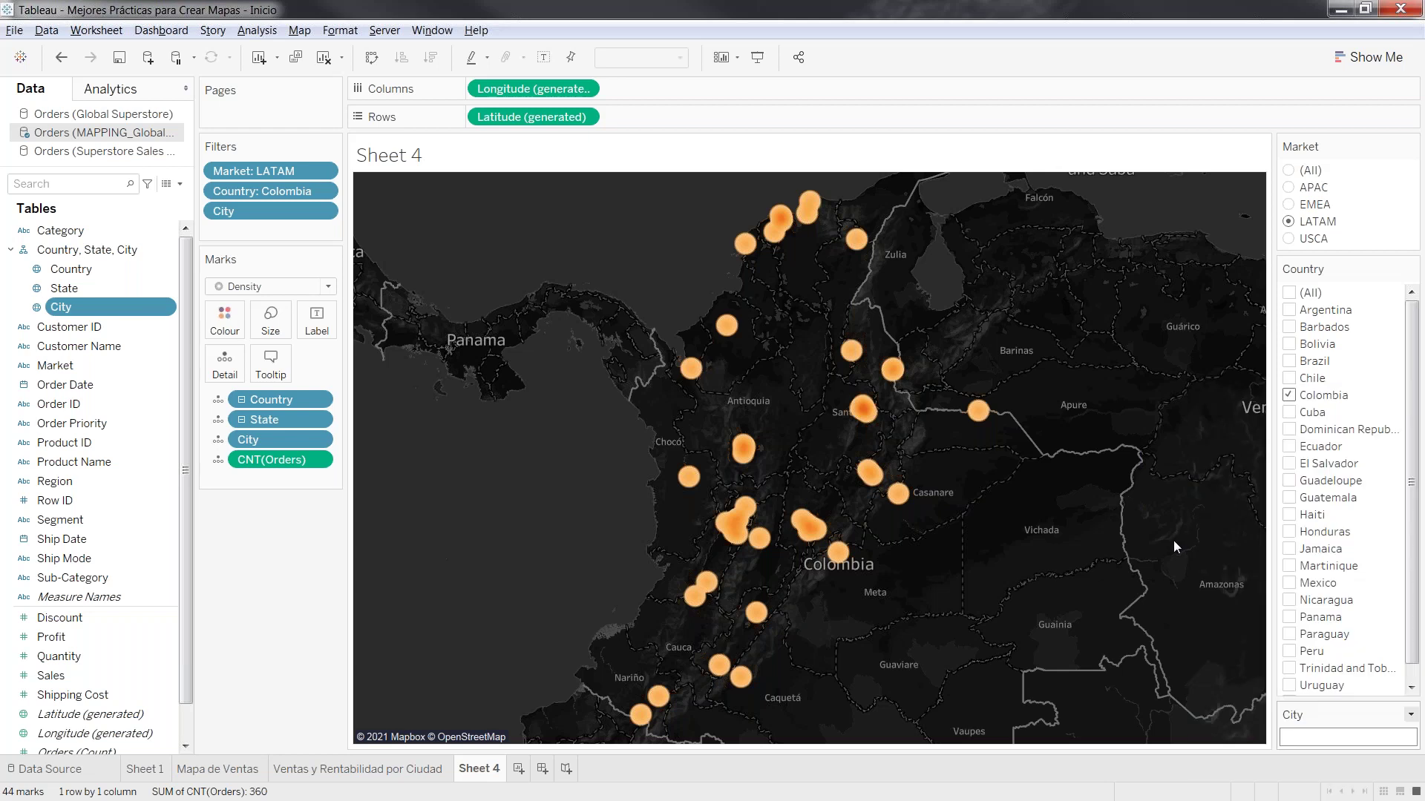
# Try to filter the cities for "bogota", and replace the Colombia selection with all countries
pyautogui.write('bogog')
pyautogui.press('BackSpace')
pyautogui.write('ta')
pyautogui.click(1349, 758)
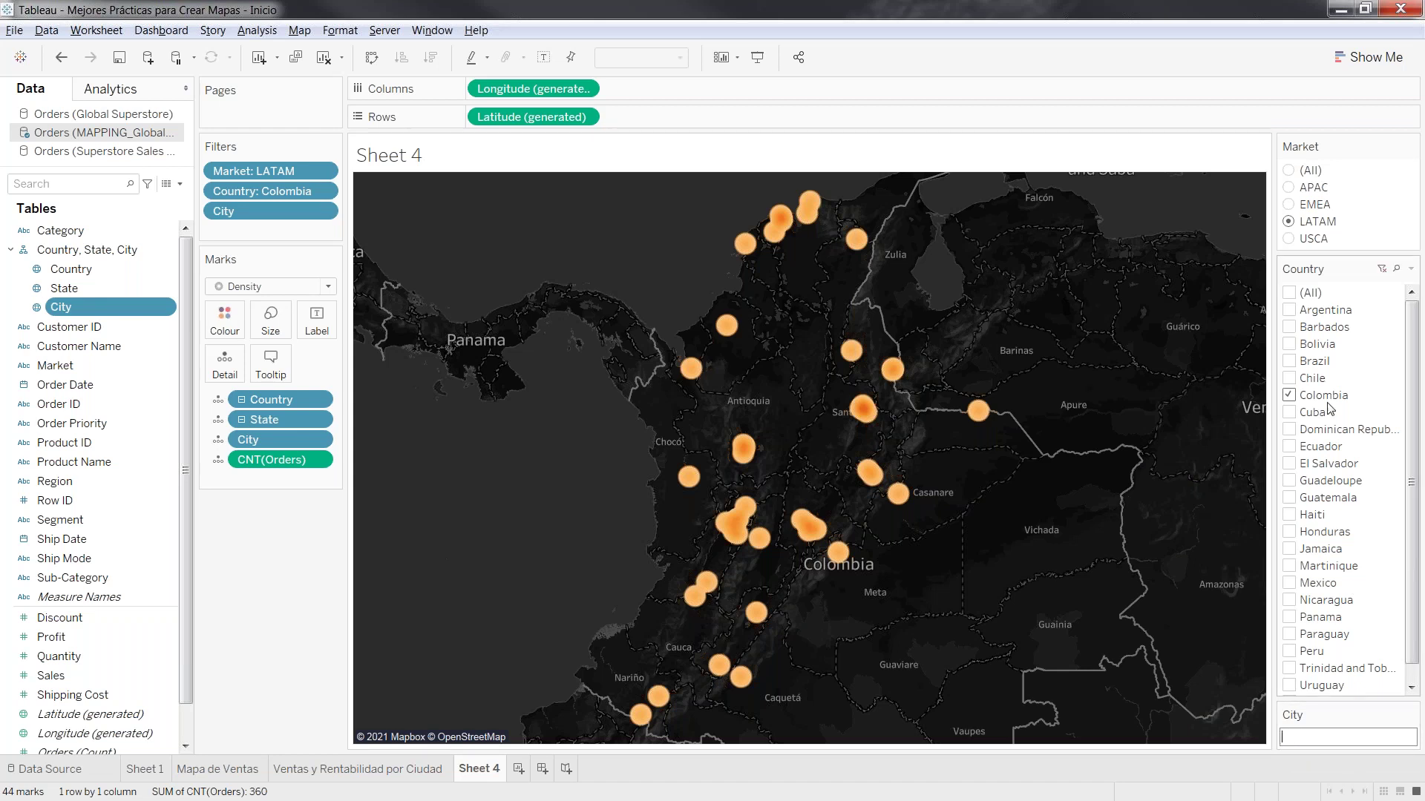
pyautogui.click(1290, 394)
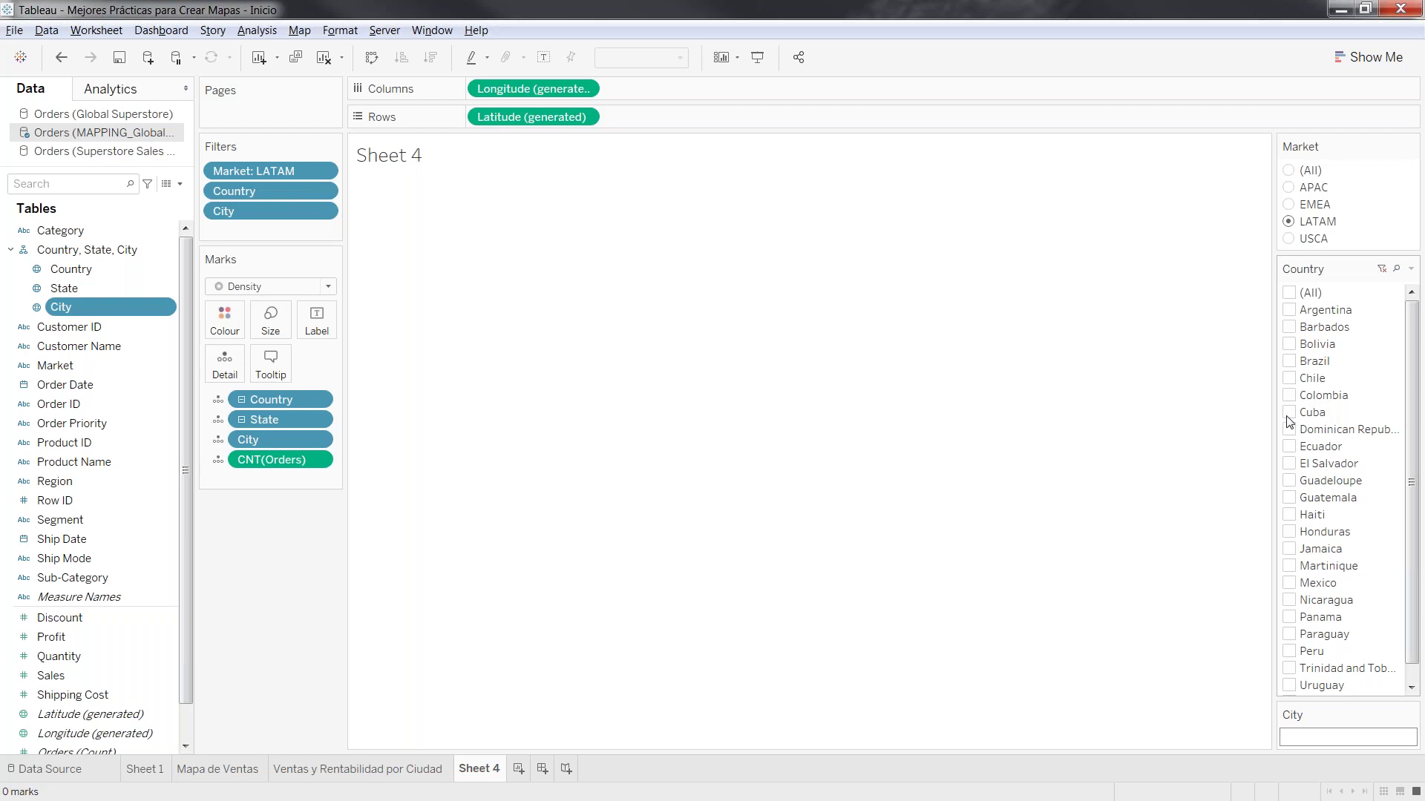
pyautogui.click(1297, 297)
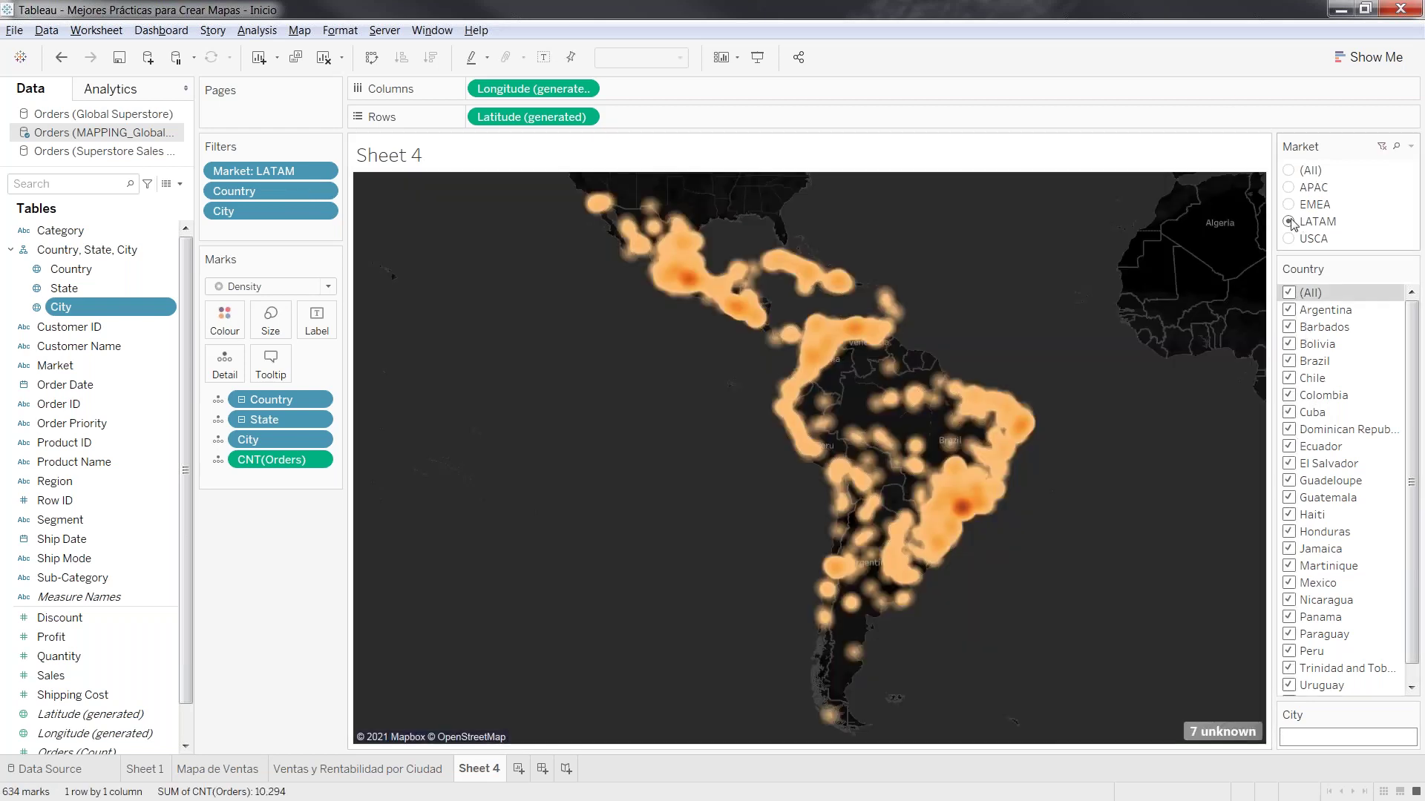
# Switch the Market filter to EMEA and limit the Country filter to Spain
pyautogui.click(1288, 205)
pyautogui.click(1289, 294)
pyautogui.moveTo(1411, 386); pyautogui.dragTo(1422, 628)
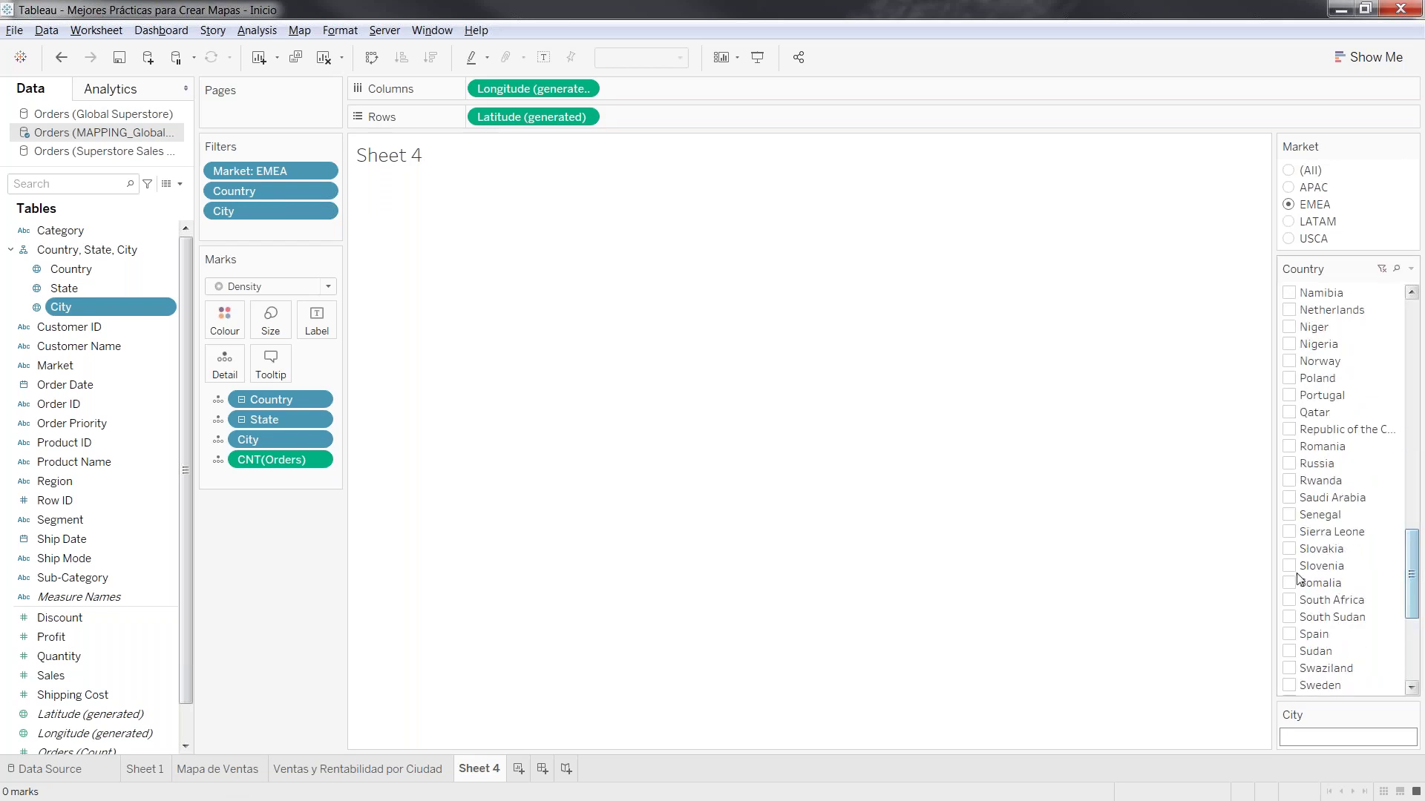
pyautogui.click(1289, 635)
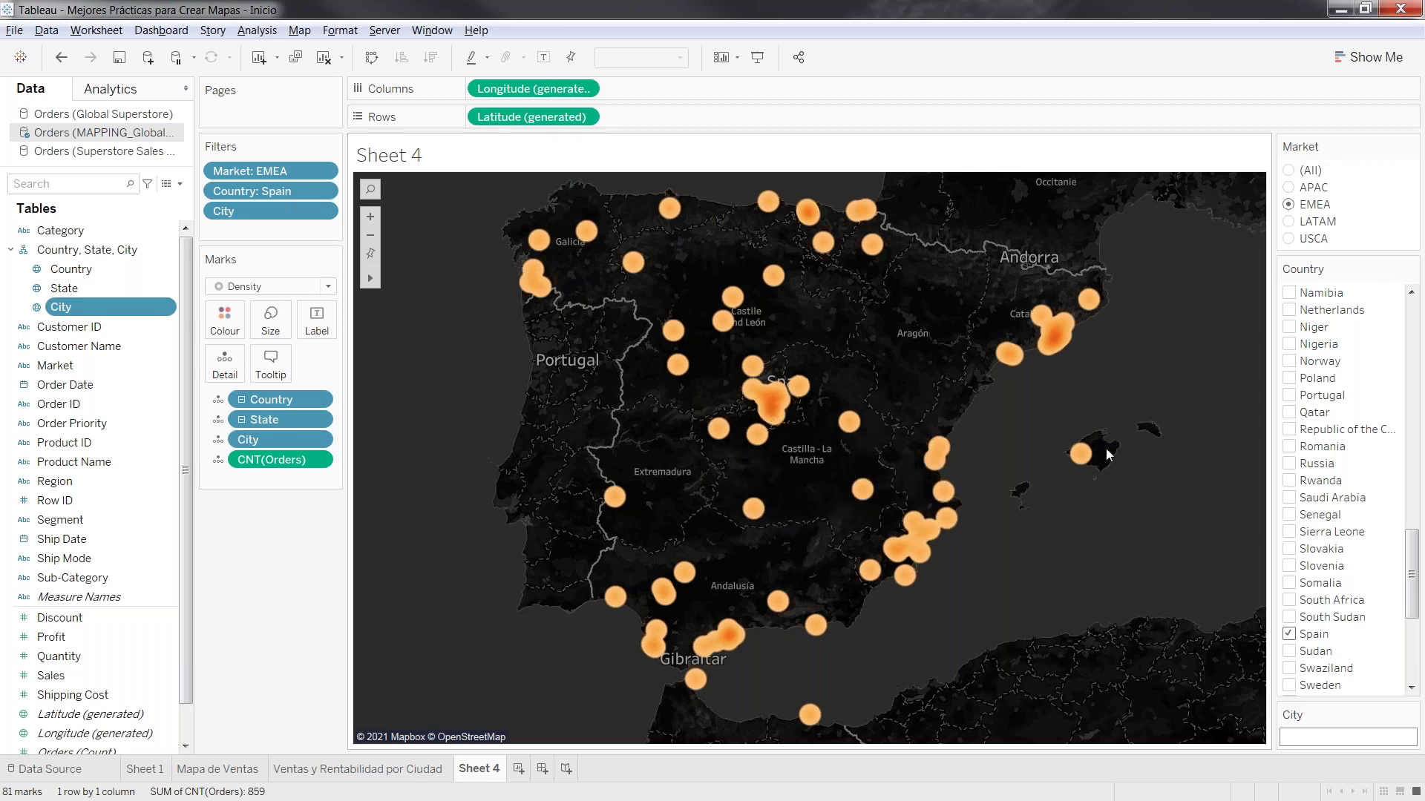
# Check the City filter's options and examine the density marks around Madrid at close range
pyautogui.click(1410, 719)
pyautogui.click(1210, 661)
pyautogui.click(1320, 736)
pyautogui.scroll(5, 774, 404)
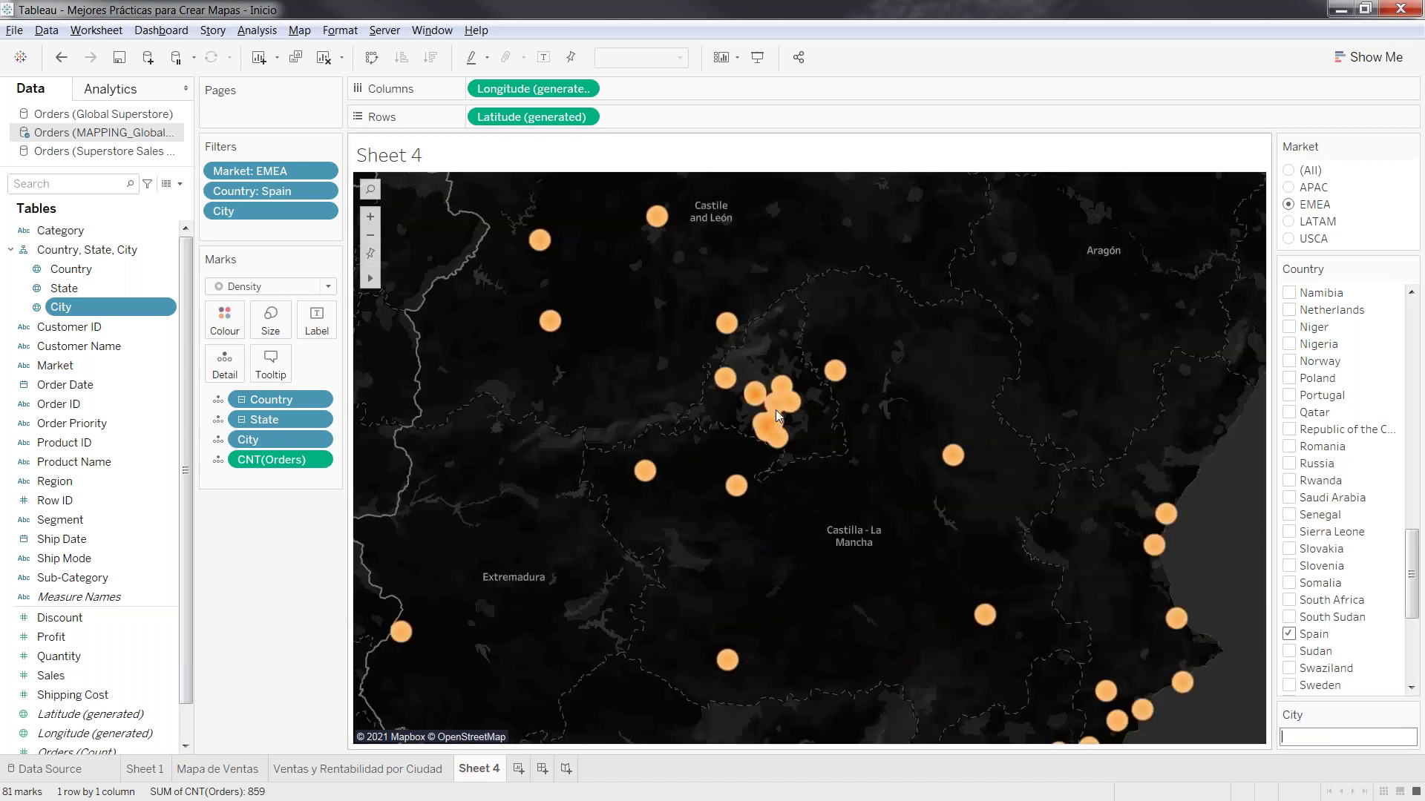
pyautogui.scroll(3, 769, 368)
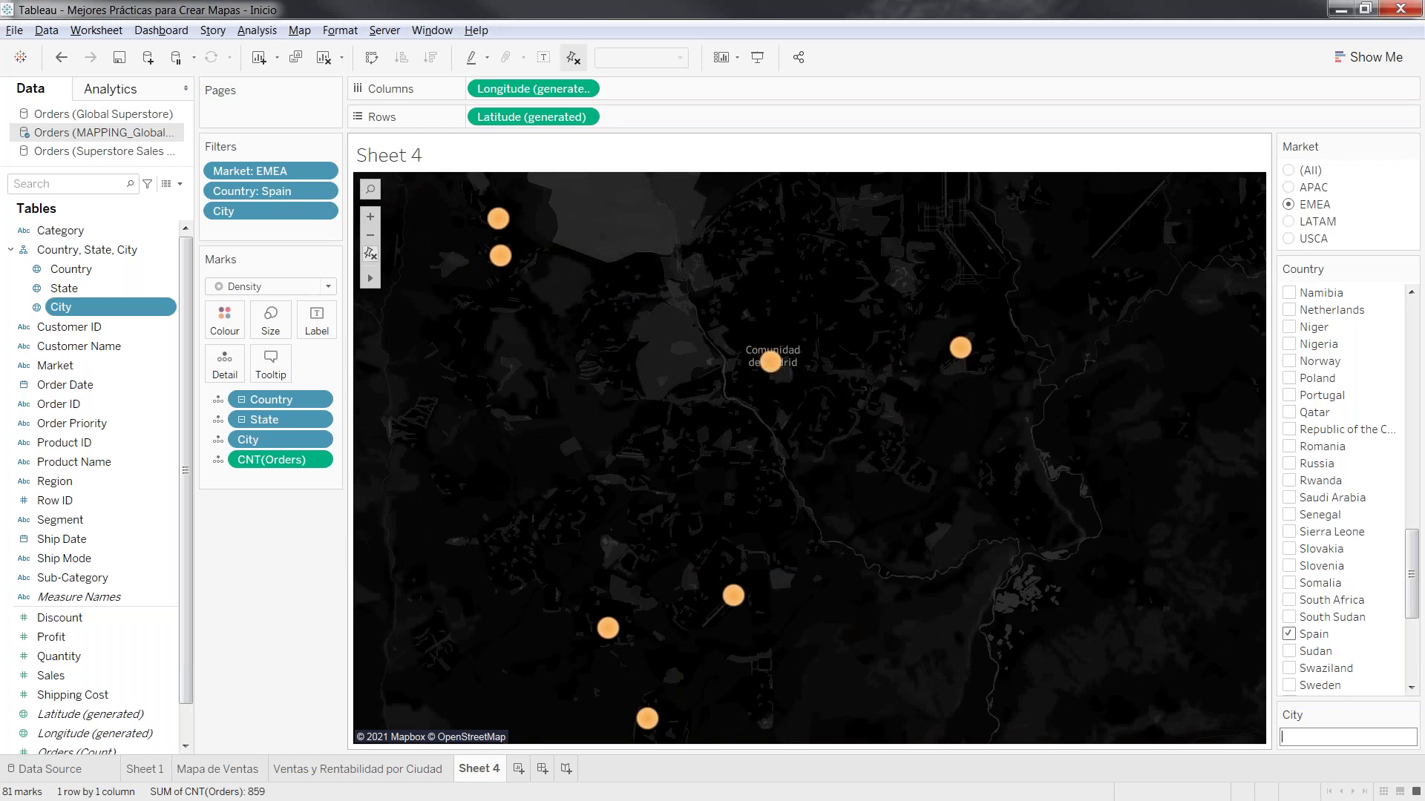
# Change the density map's background style from Dark to Streets
pyautogui.scroll(2, 768, 367)
pyautogui.scroll(2, 757, 417)
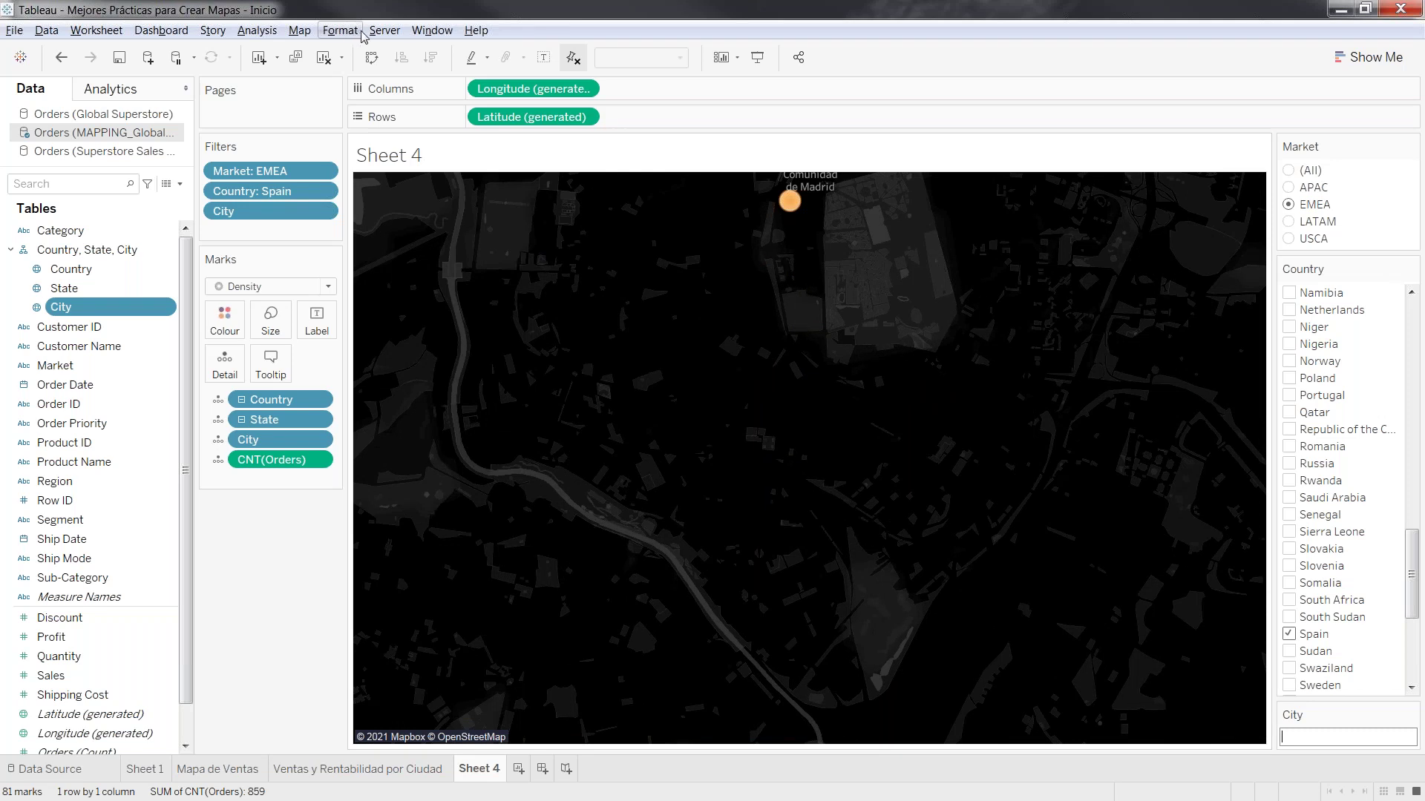
pyautogui.click(300, 31)
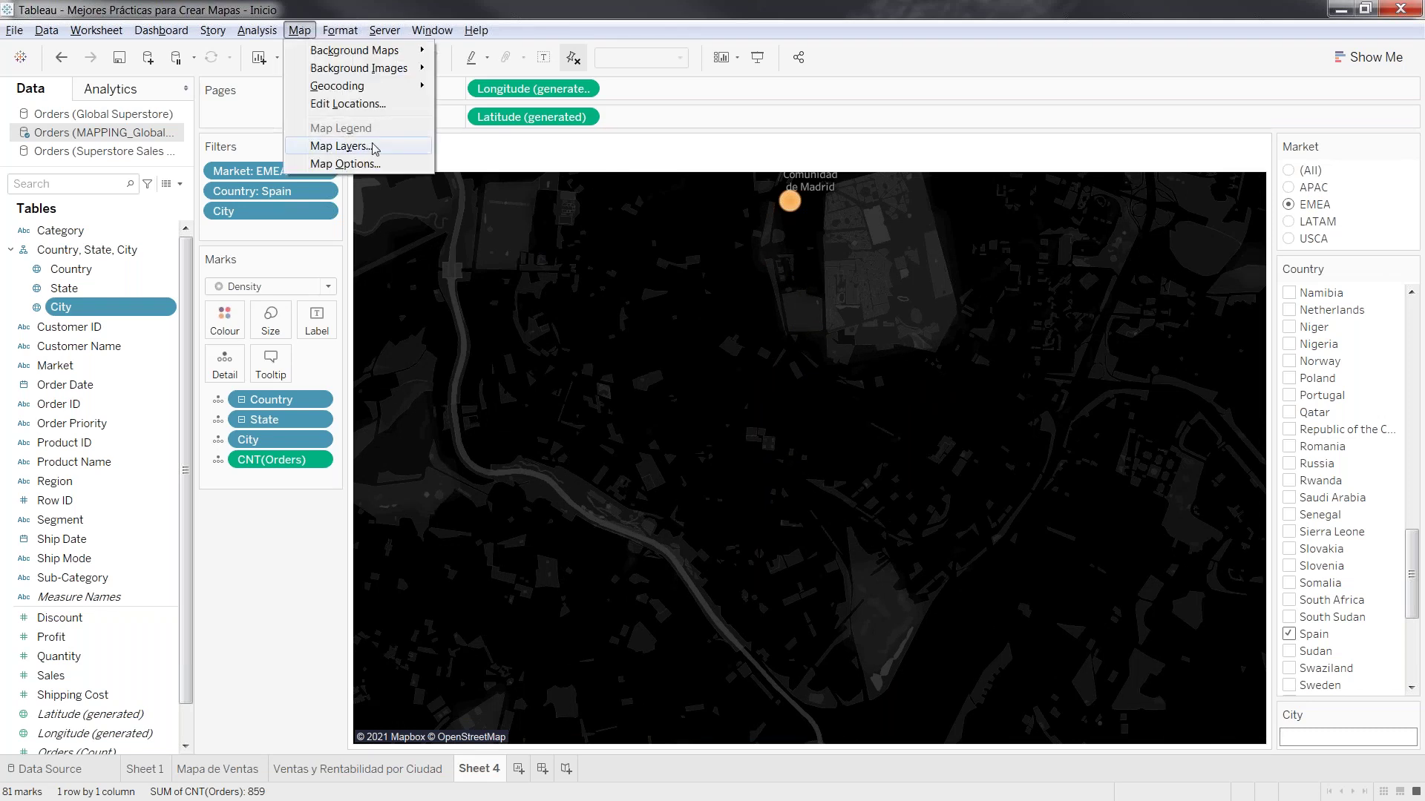
pyautogui.click(347, 146)
pyautogui.click(156, 150)
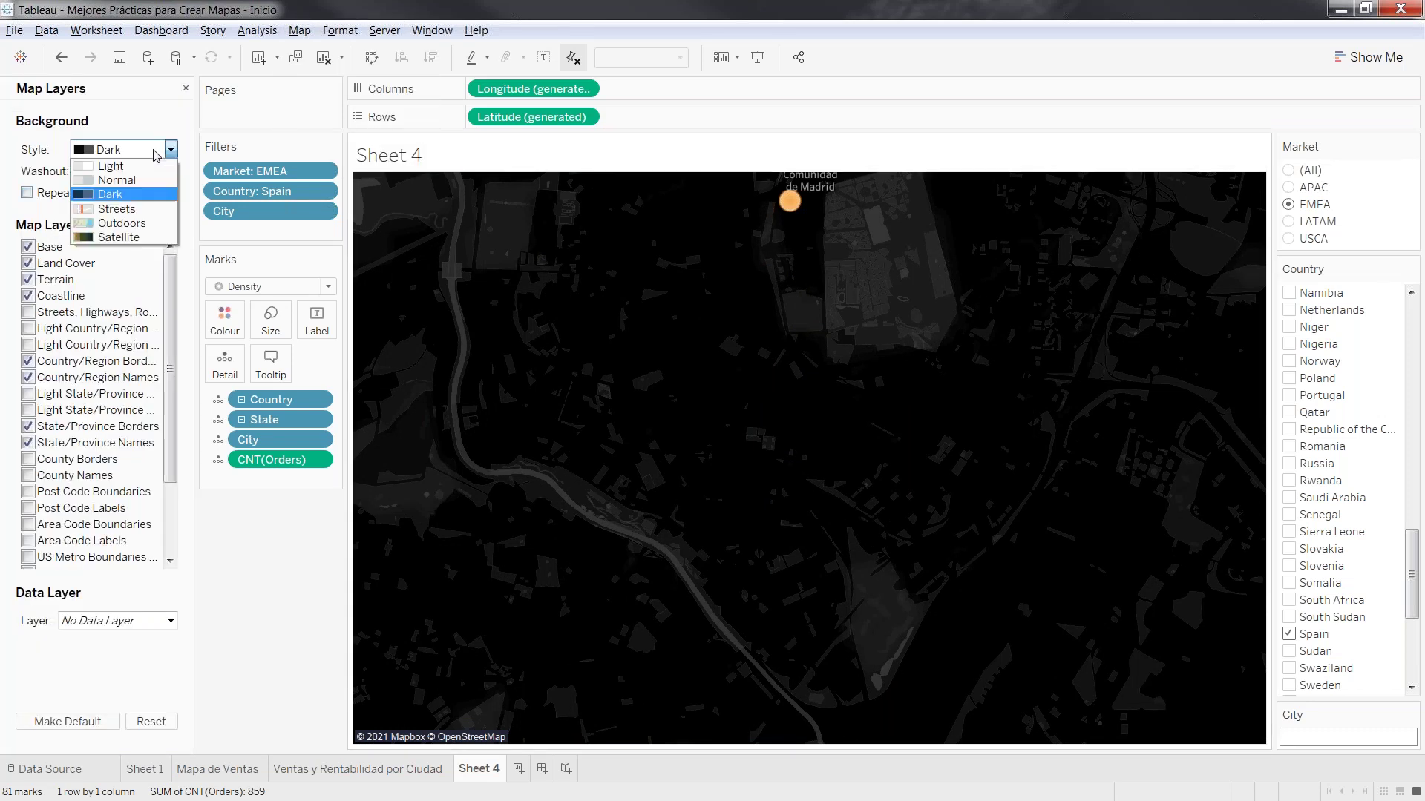
pyautogui.click(132, 211)
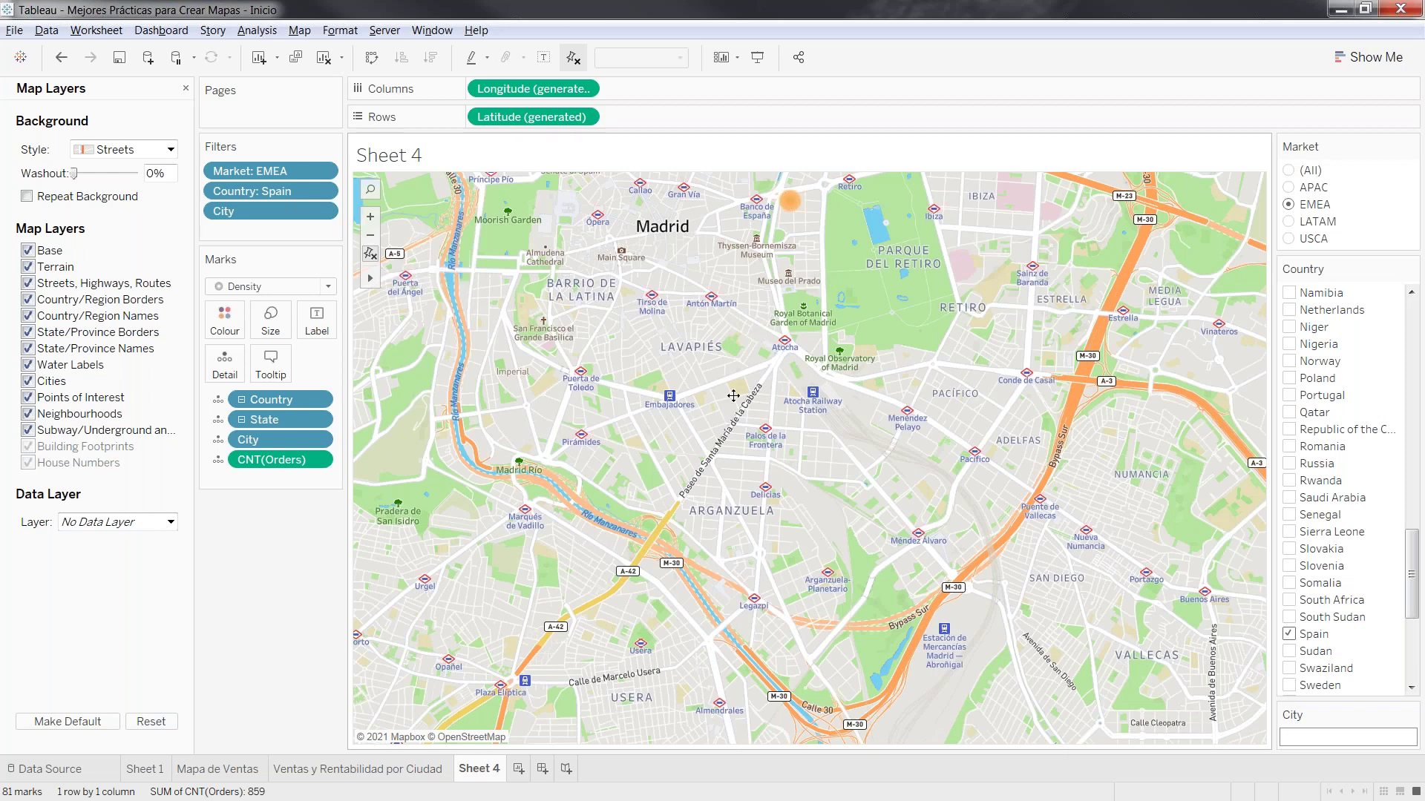
# Examine the central Madrid density mark at street level, and reset the map view to the whole of Spain
pyautogui.moveTo(734, 395); pyautogui.dragTo(768, 471)
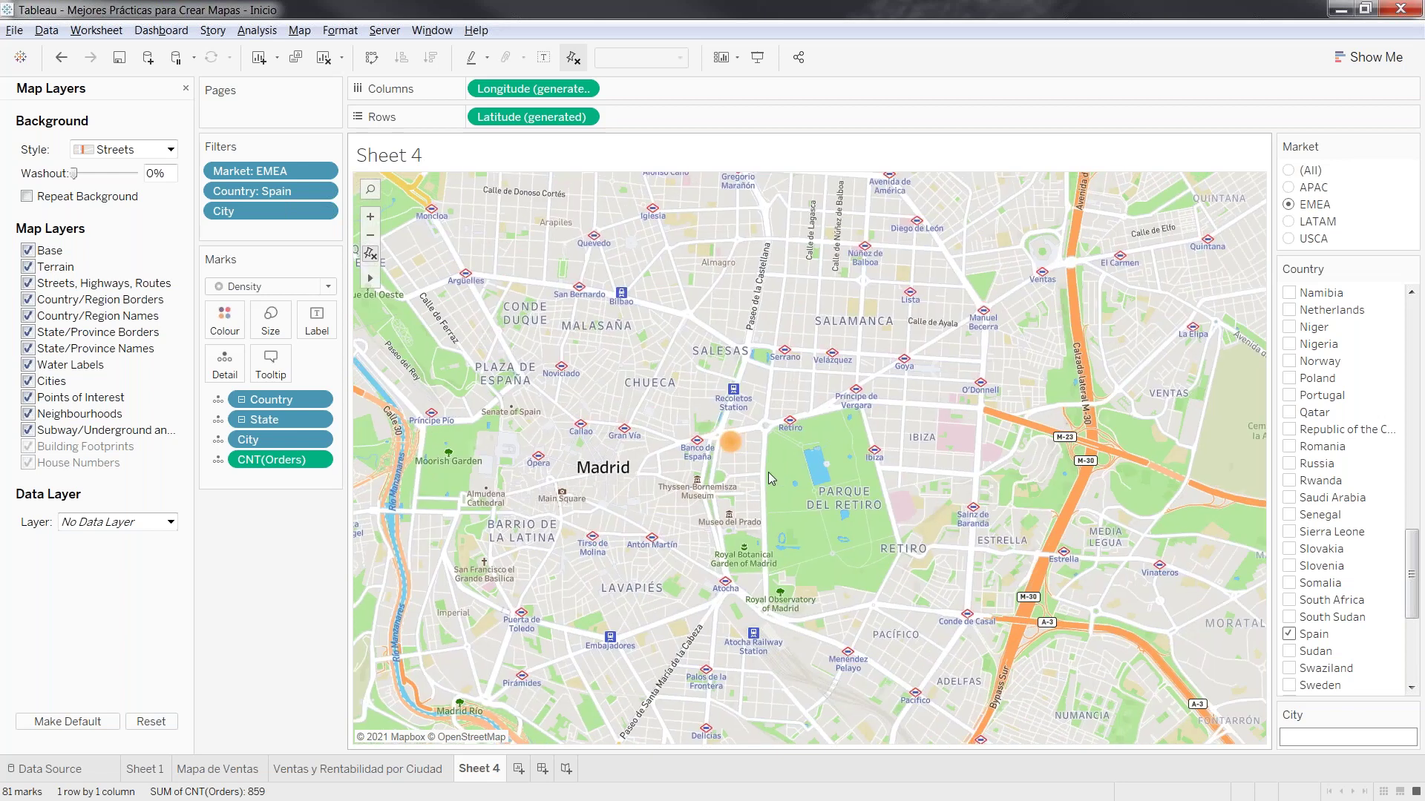
pyautogui.scroll(5, 768, 472)
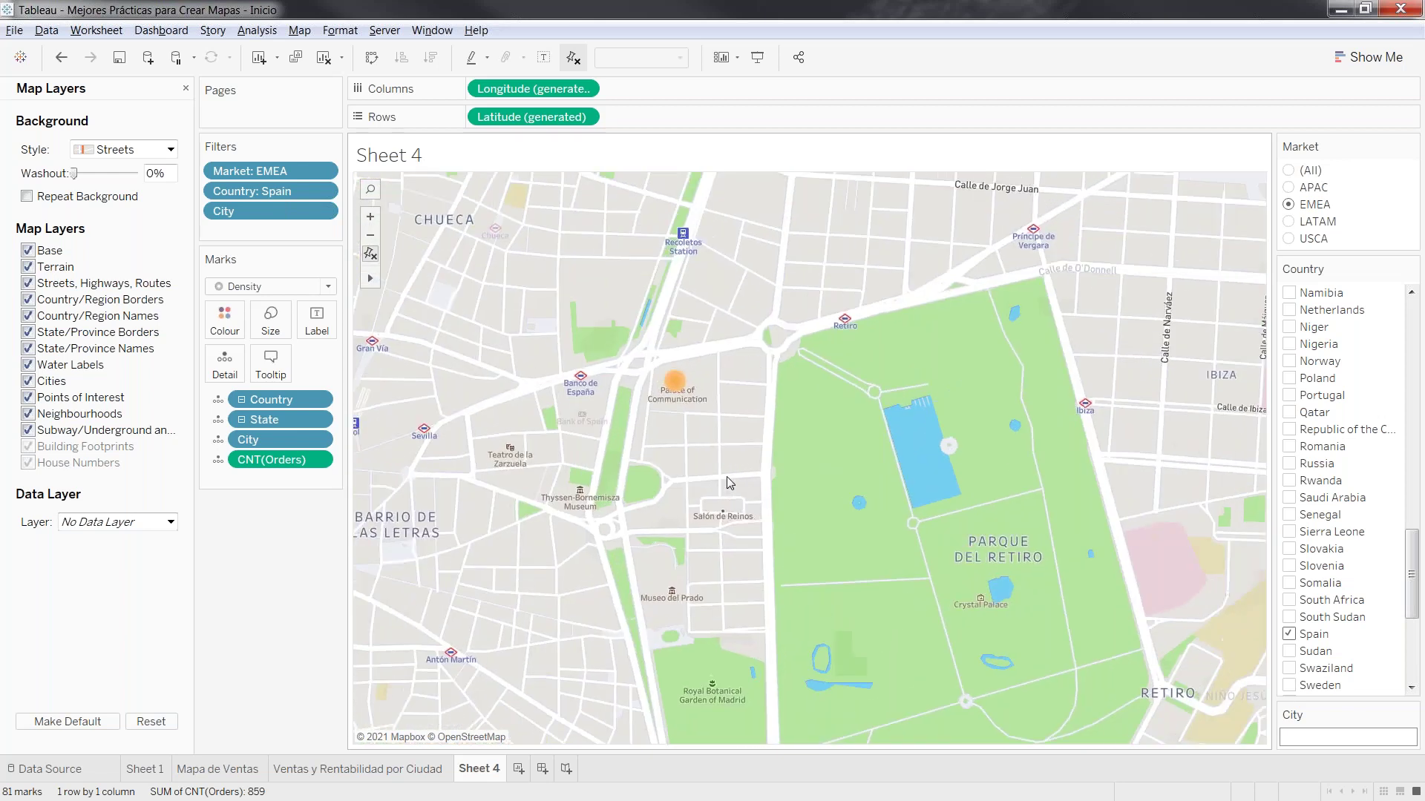
pyautogui.moveTo(662, 403); pyautogui.dragTo(835, 519)
pyautogui.scroll(5, 836, 519)
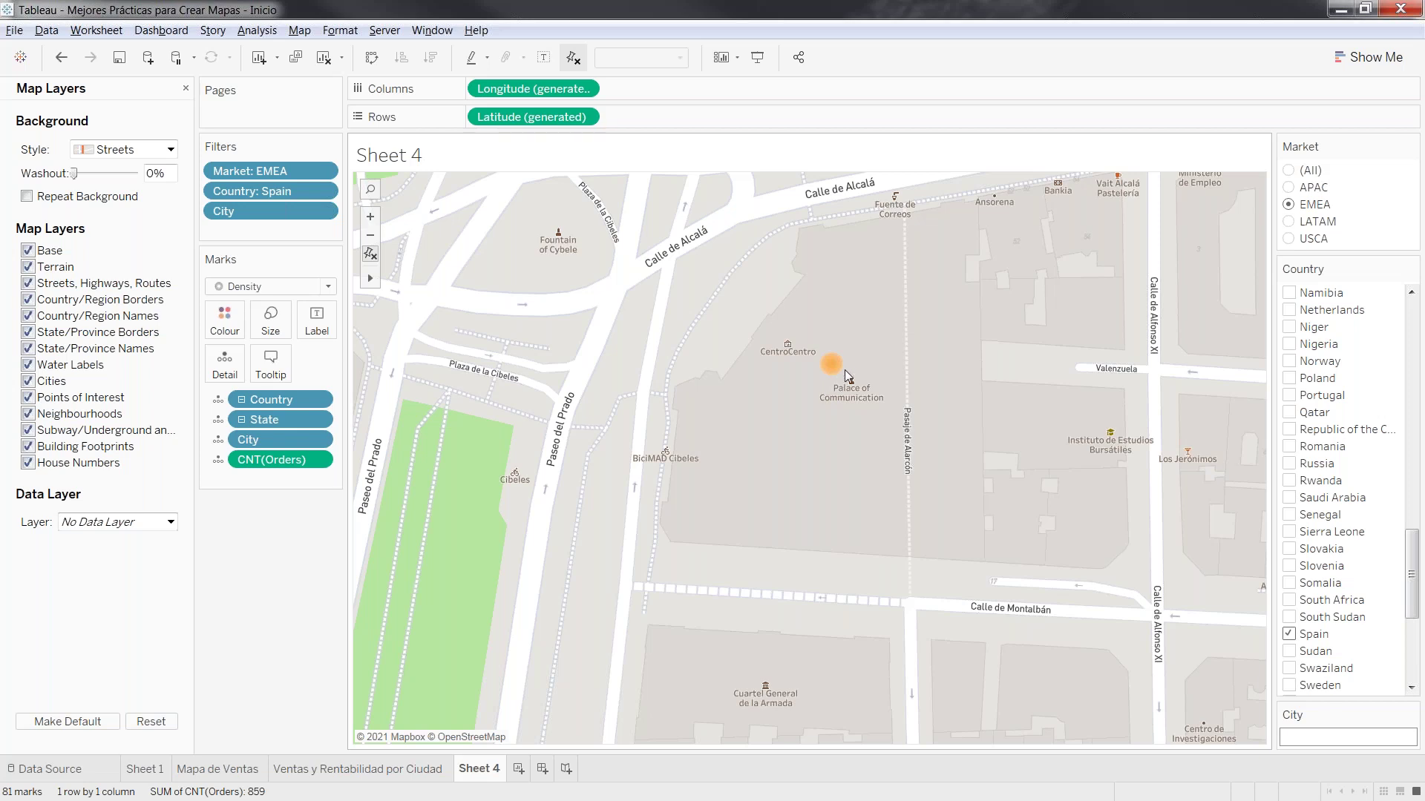
pyautogui.click(369, 255)
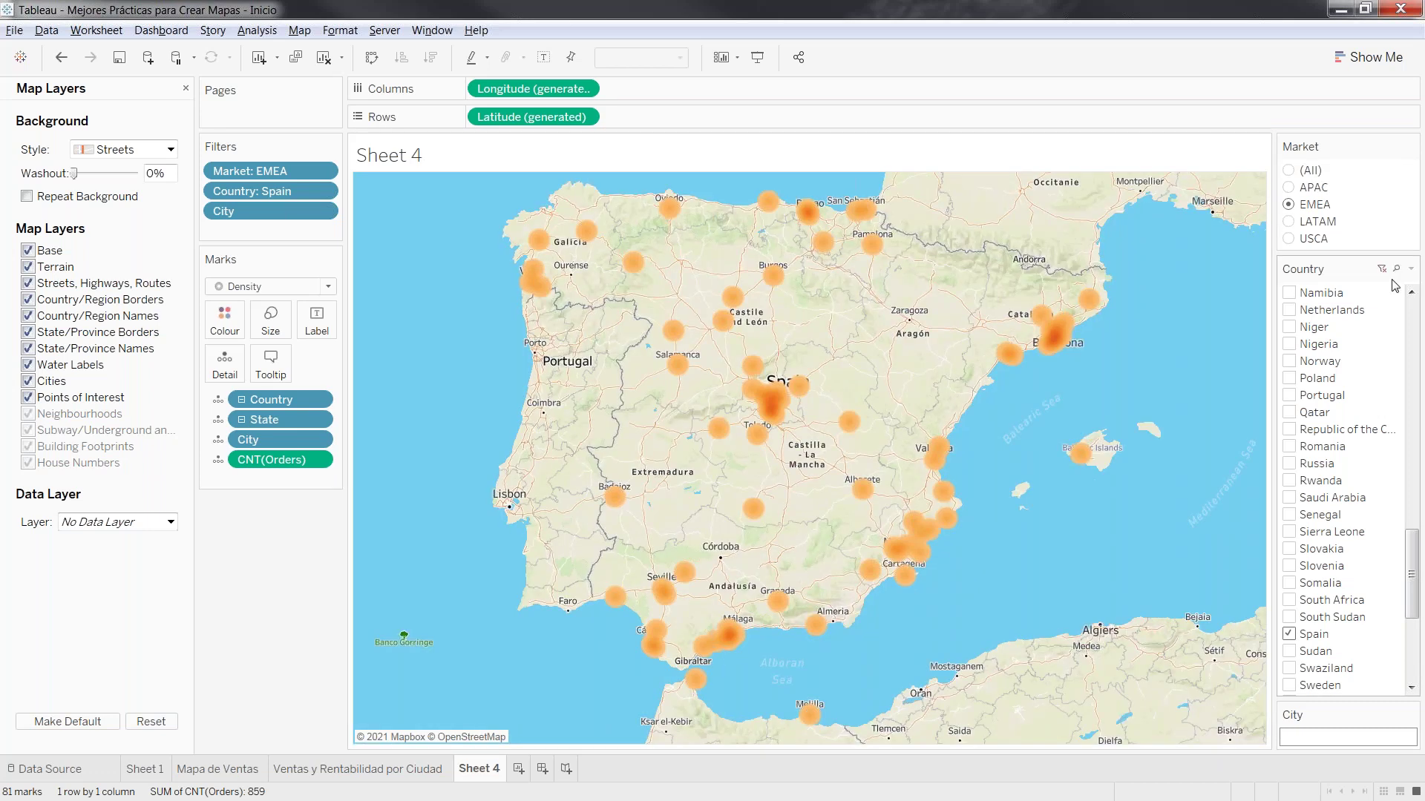
# Clear the Country filter to include all EMEA countries, and set the map background style to Satellite
pyautogui.click(1380, 271)
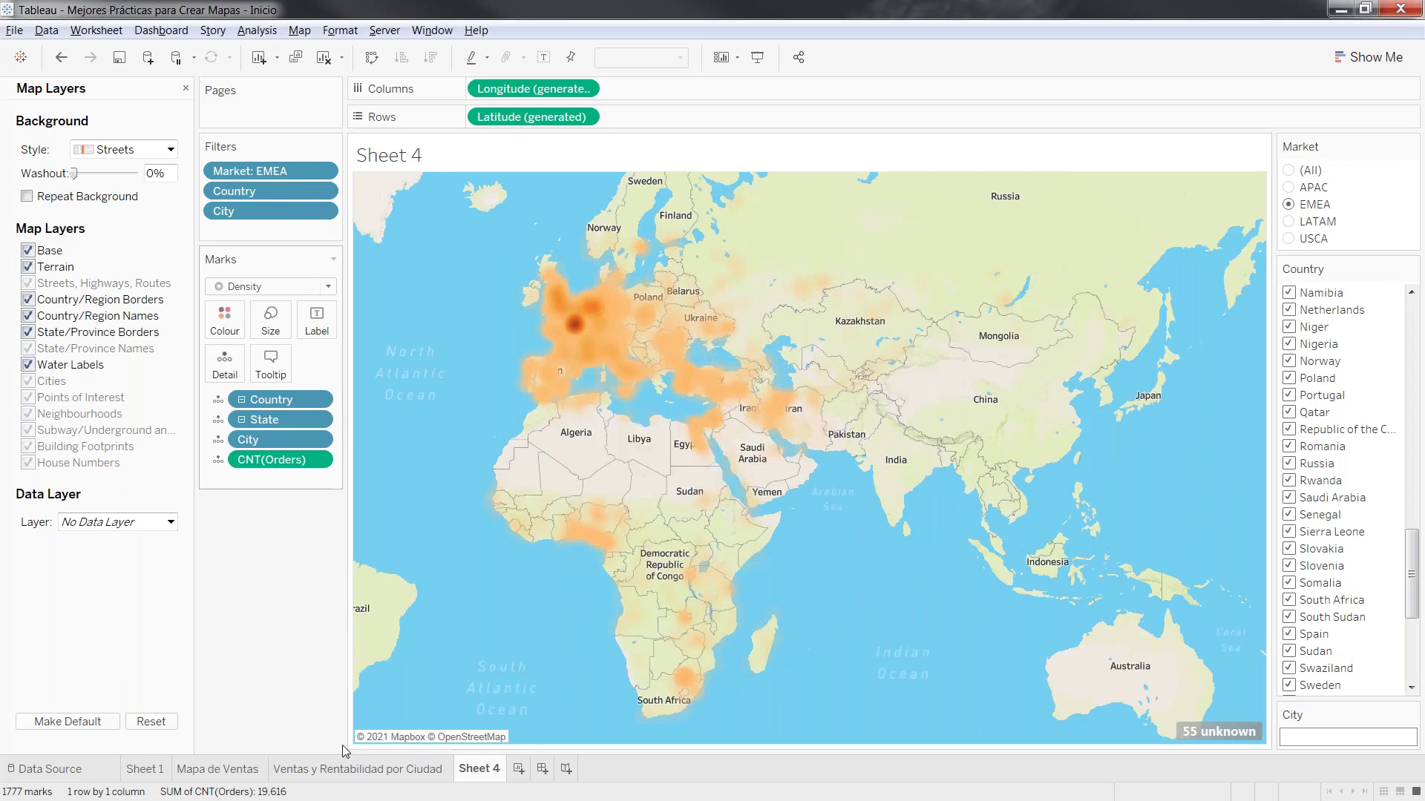
pyautogui.click(170, 151)
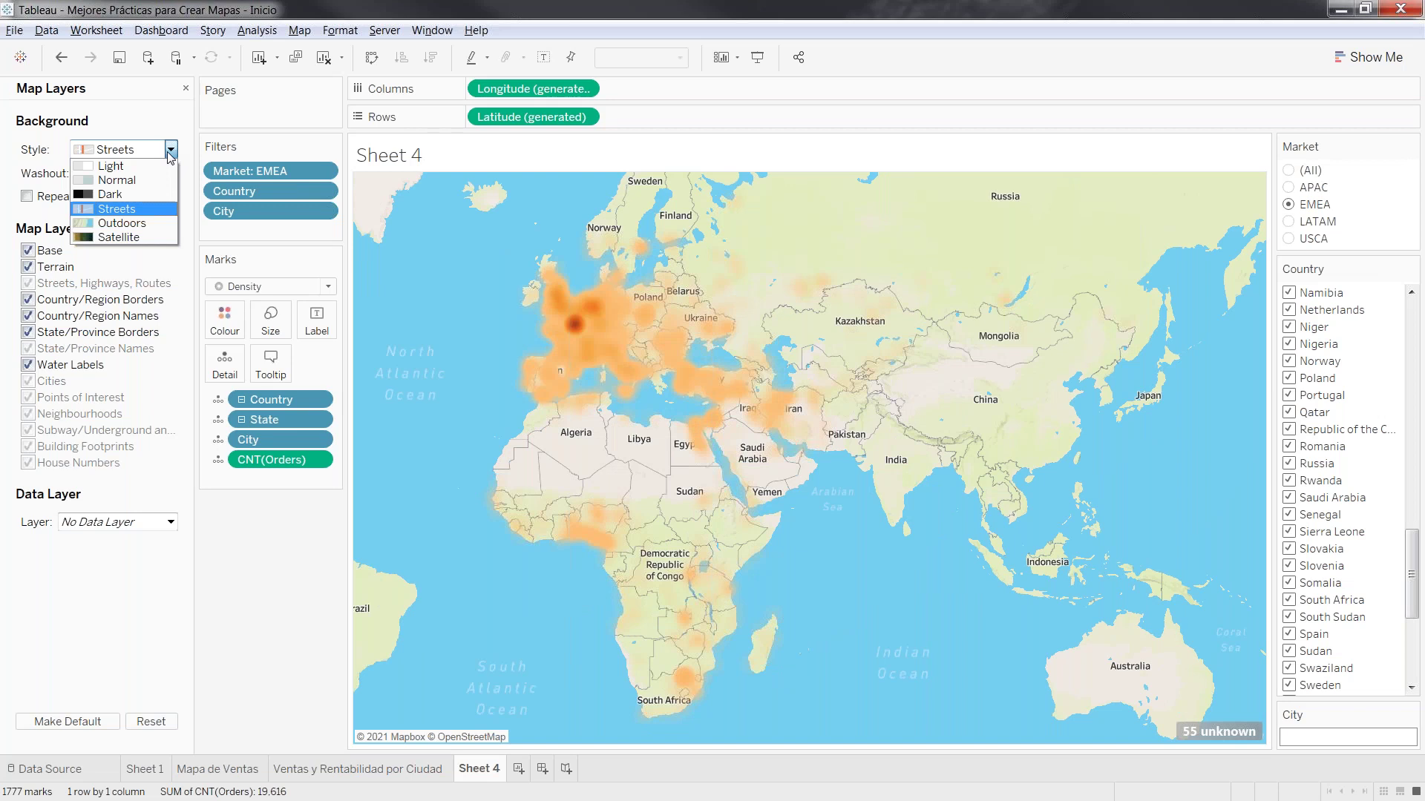
pyautogui.click(125, 237)
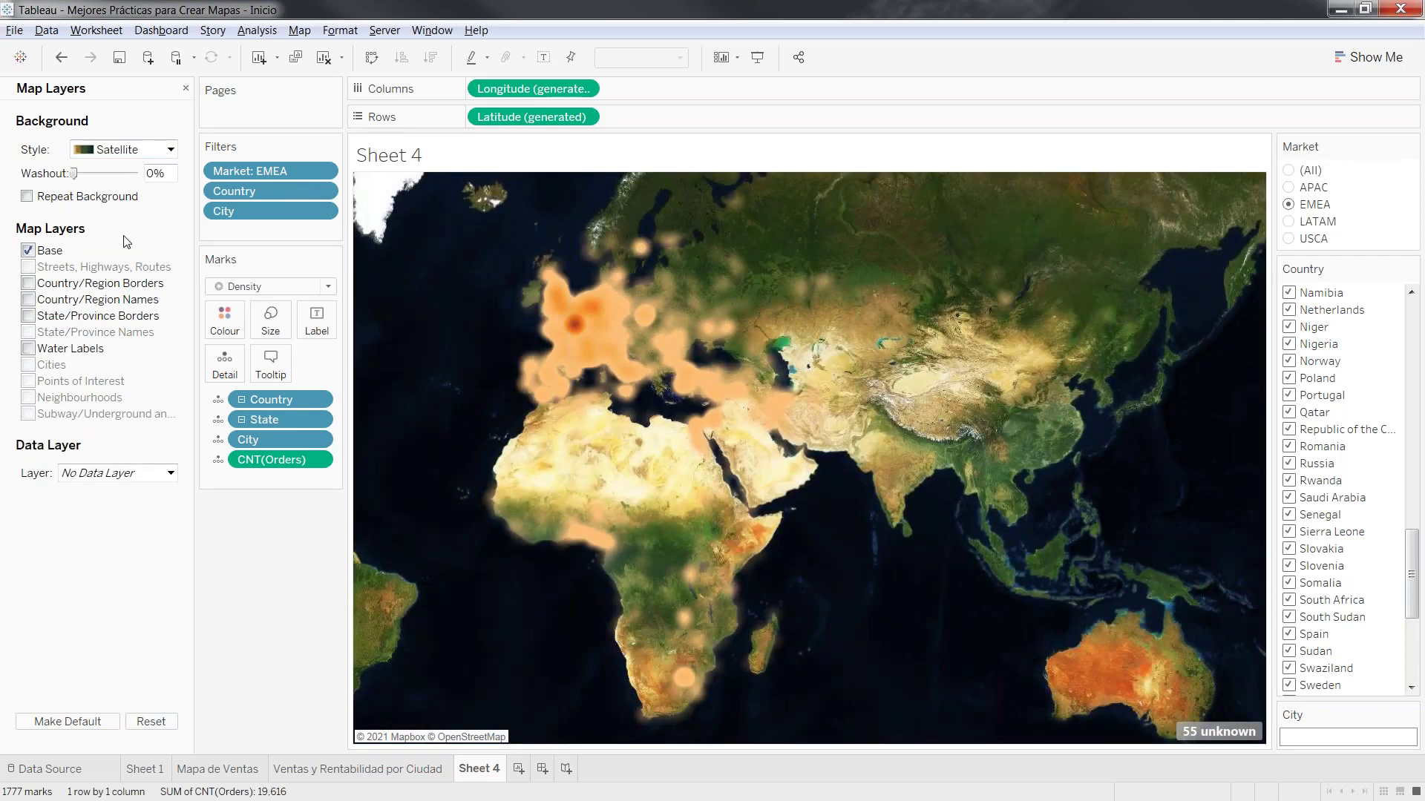
pyautogui.click(171, 150)
pyautogui.click(170, 151)
pyautogui.doubleClick(492, 772)
pyautogui.press('Return')
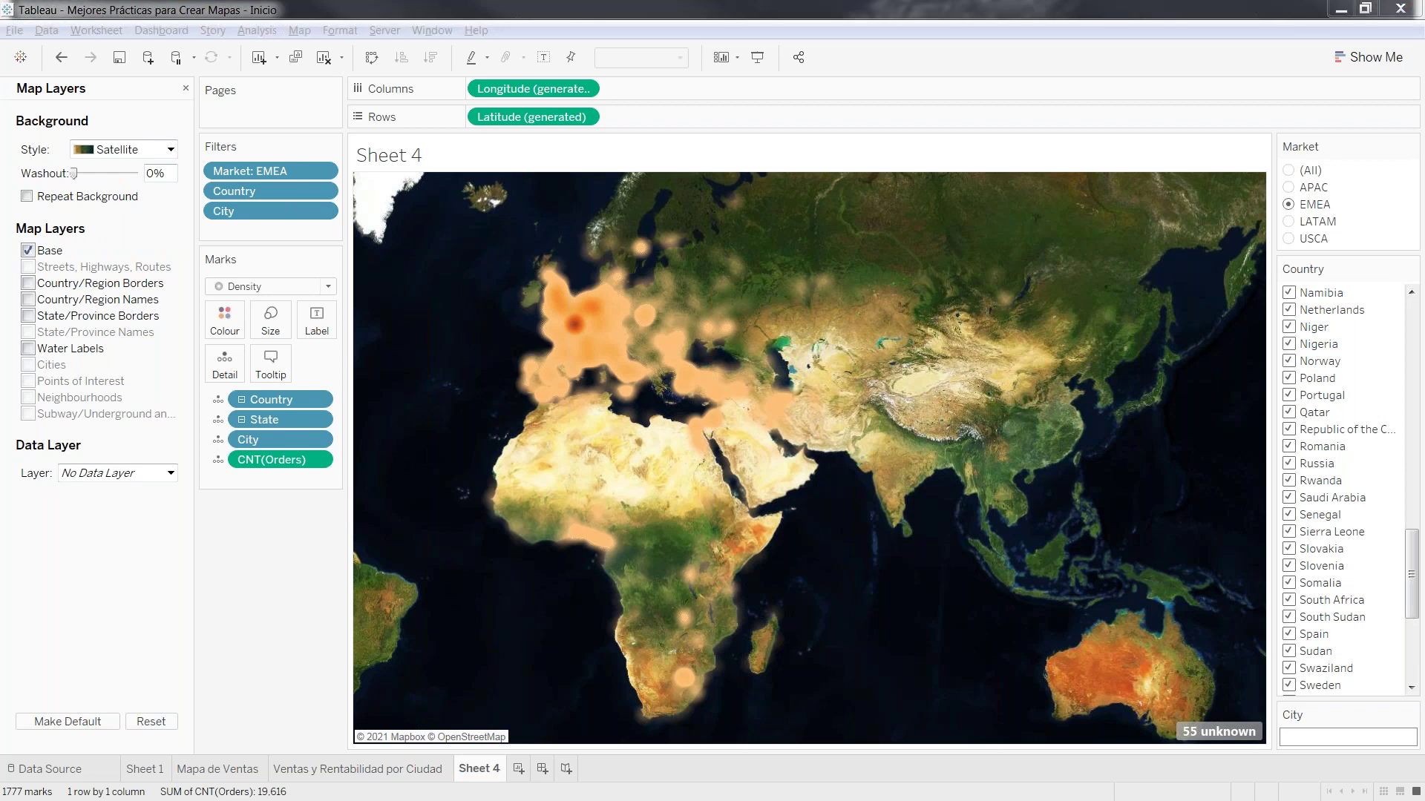
# Create a new worksheet and map the State field from the Orders (Superstore Sales) data source
pyautogui.click(518, 769)
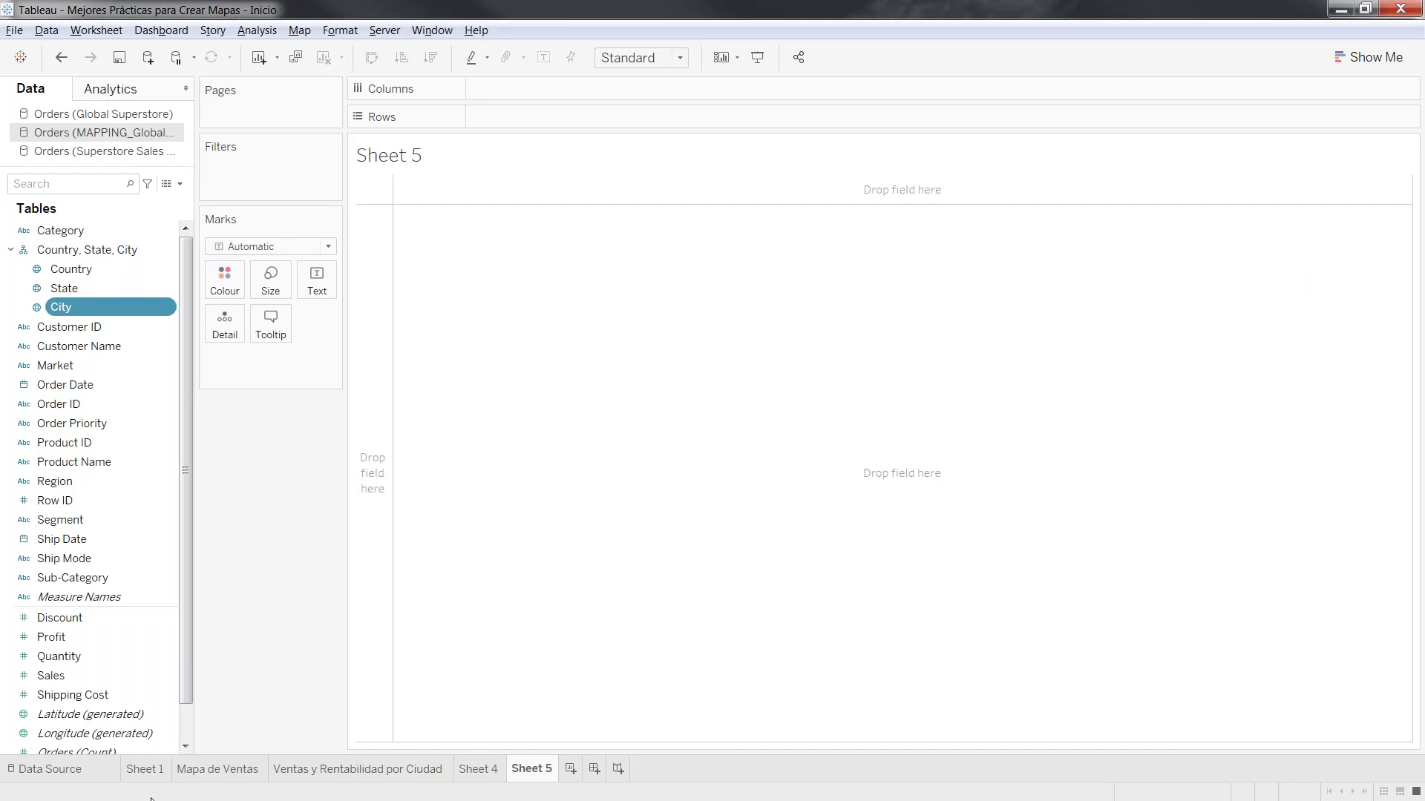
pyautogui.click(134, 153)
pyautogui.click(151, 408)
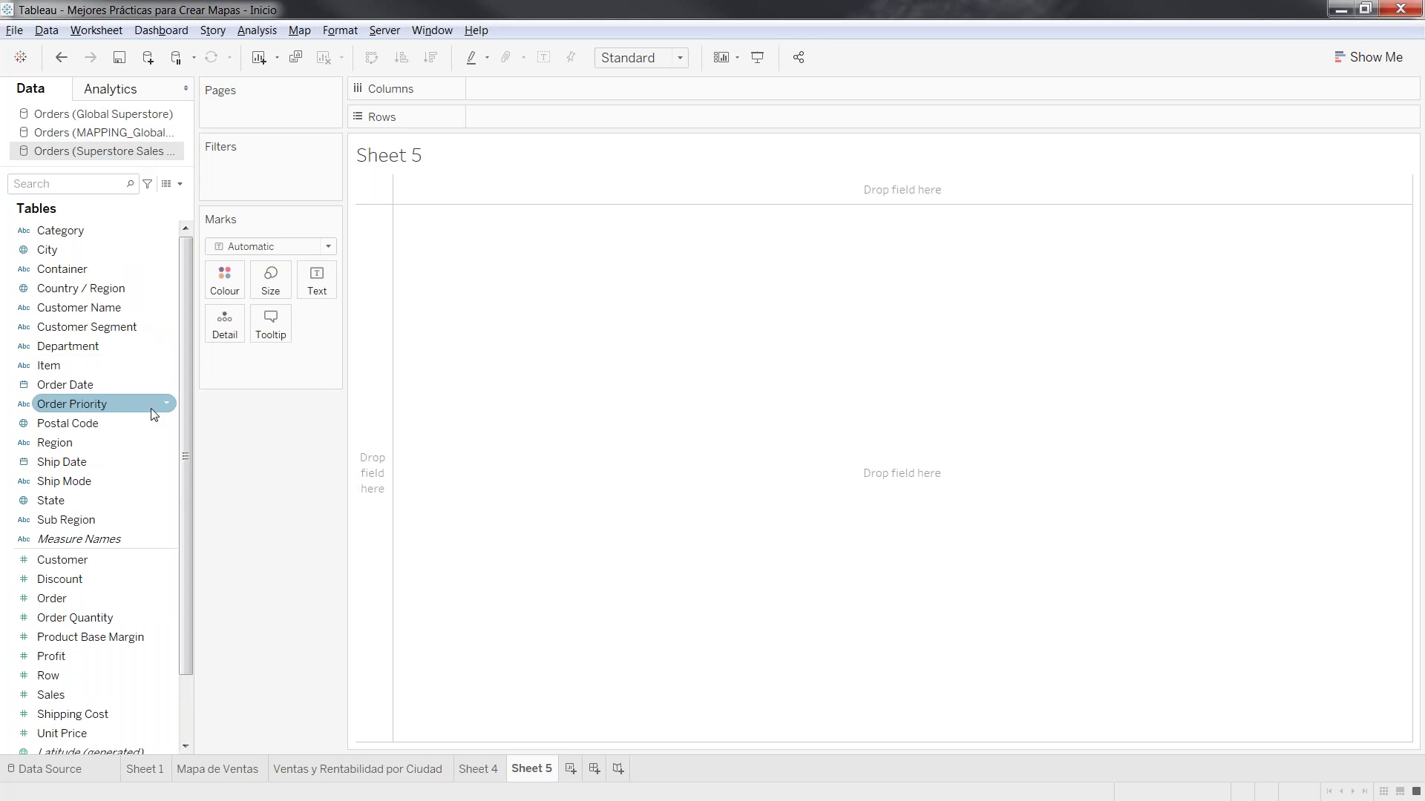
pyautogui.click(151, 463)
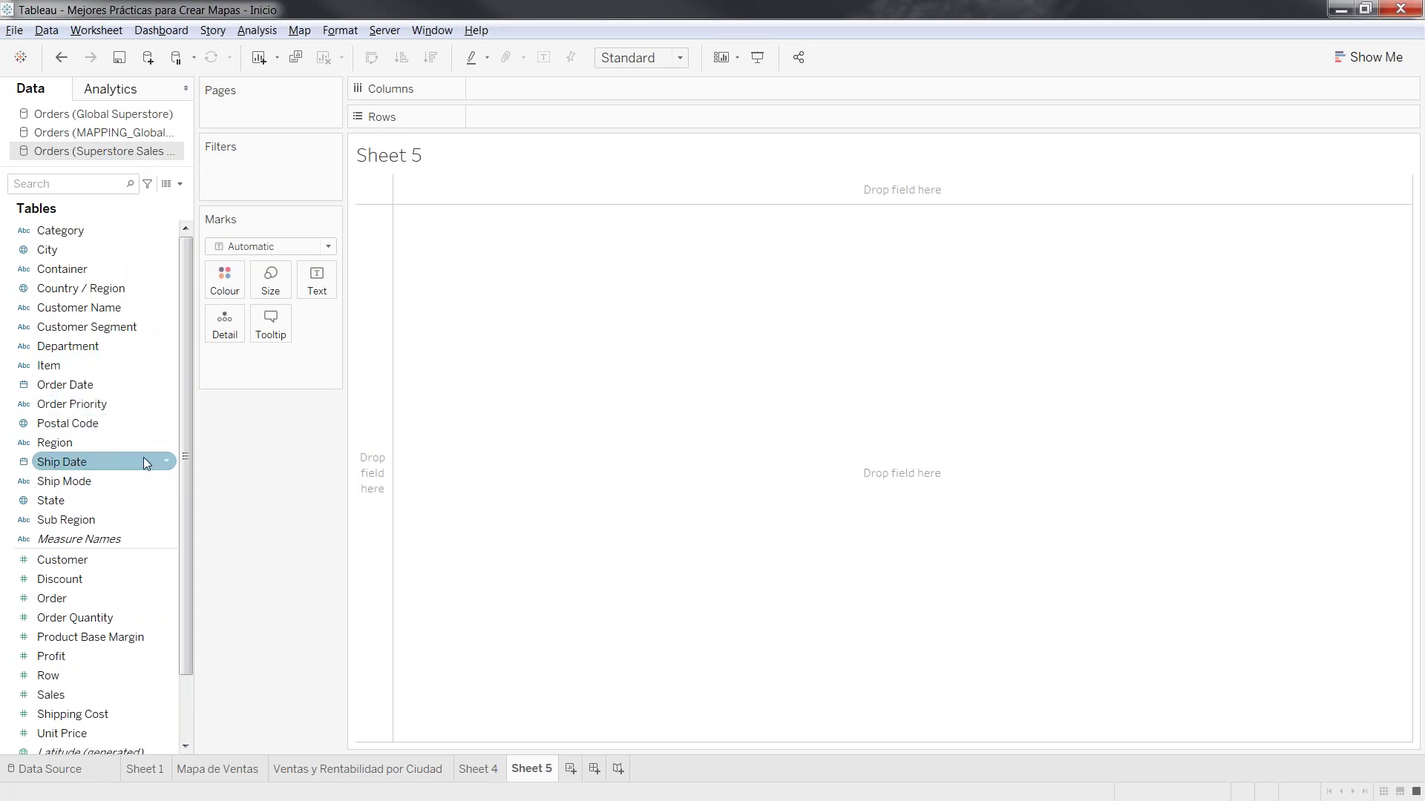
pyautogui.click(129, 518)
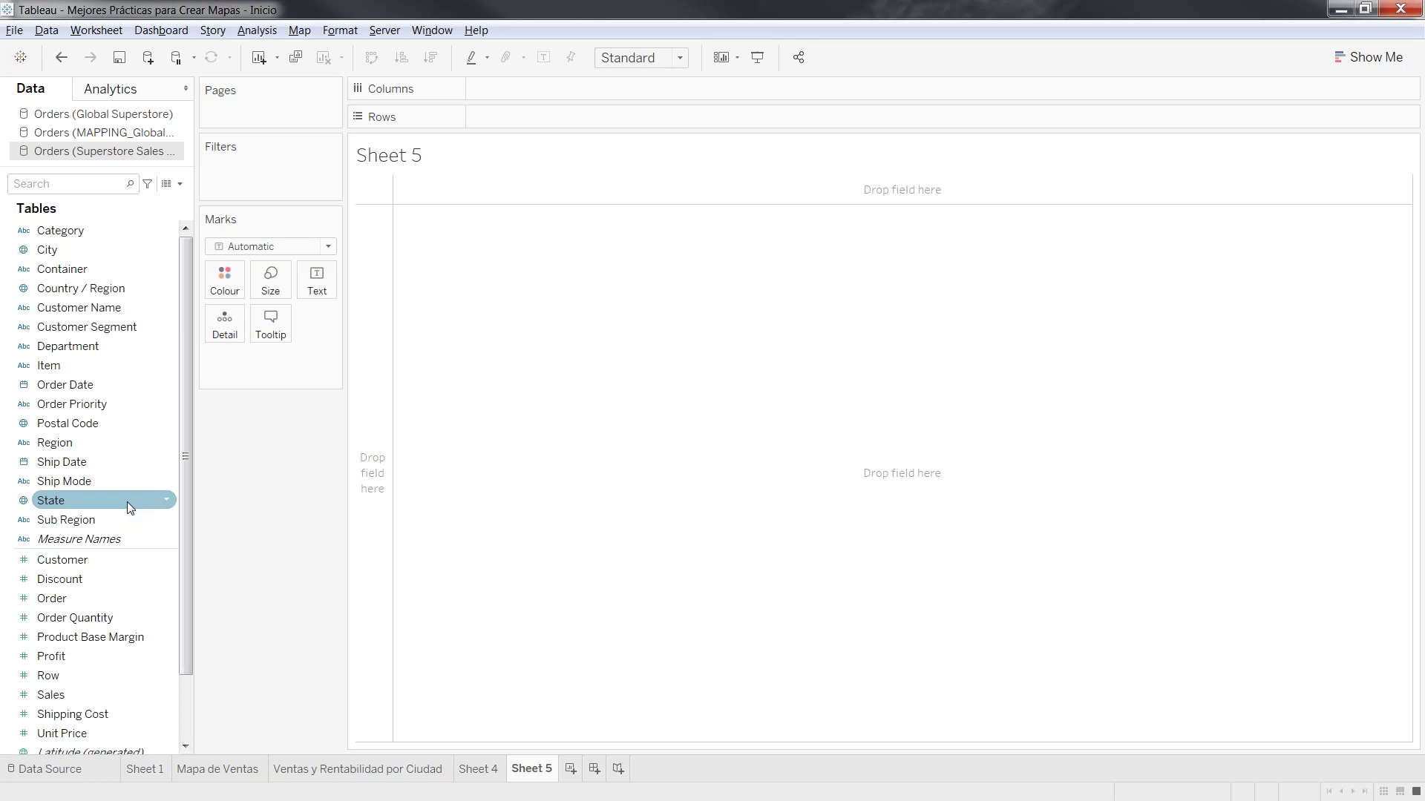
pyautogui.doubleClick(127, 502)
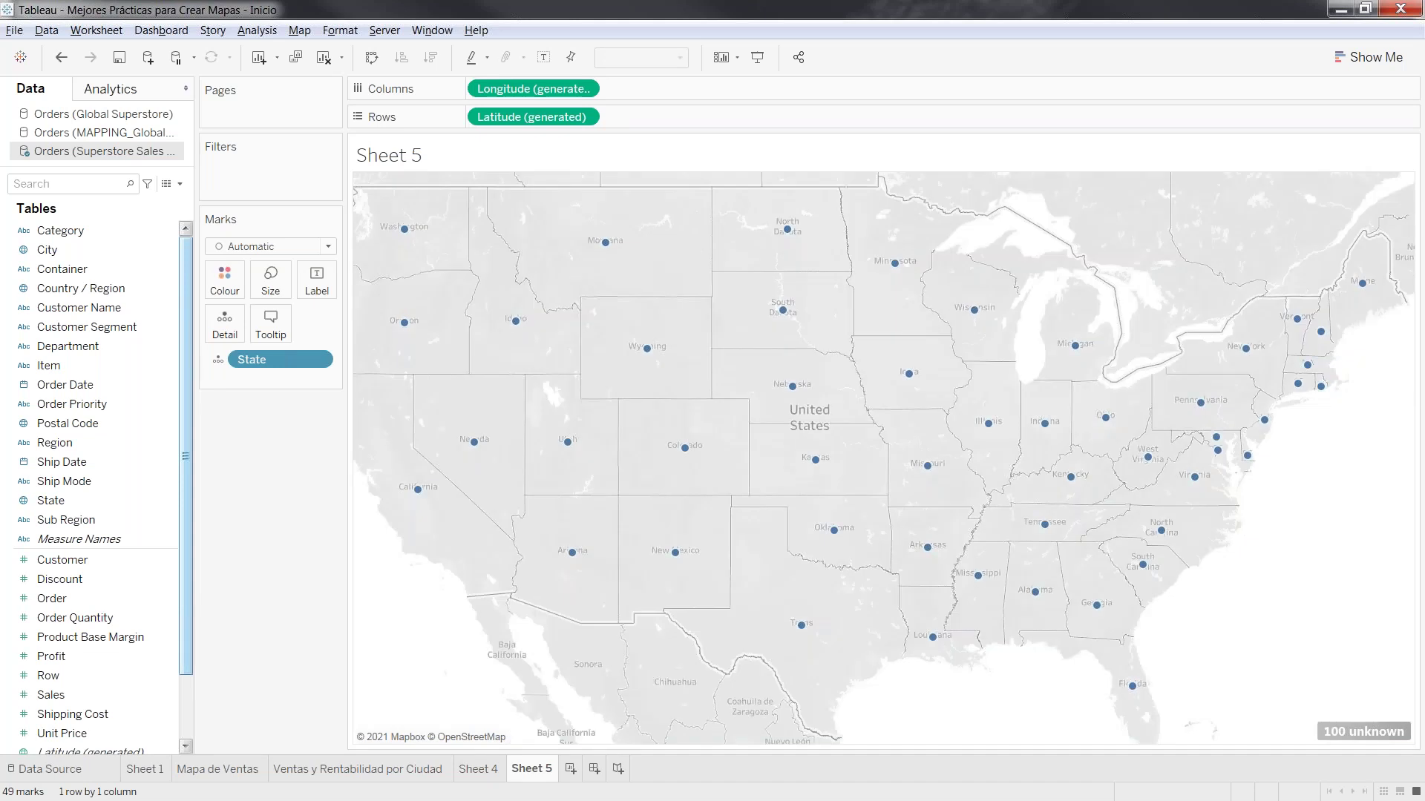
# Add Profit to the state map and display it as a filled map coloured by profit
pyautogui.click(94, 663)
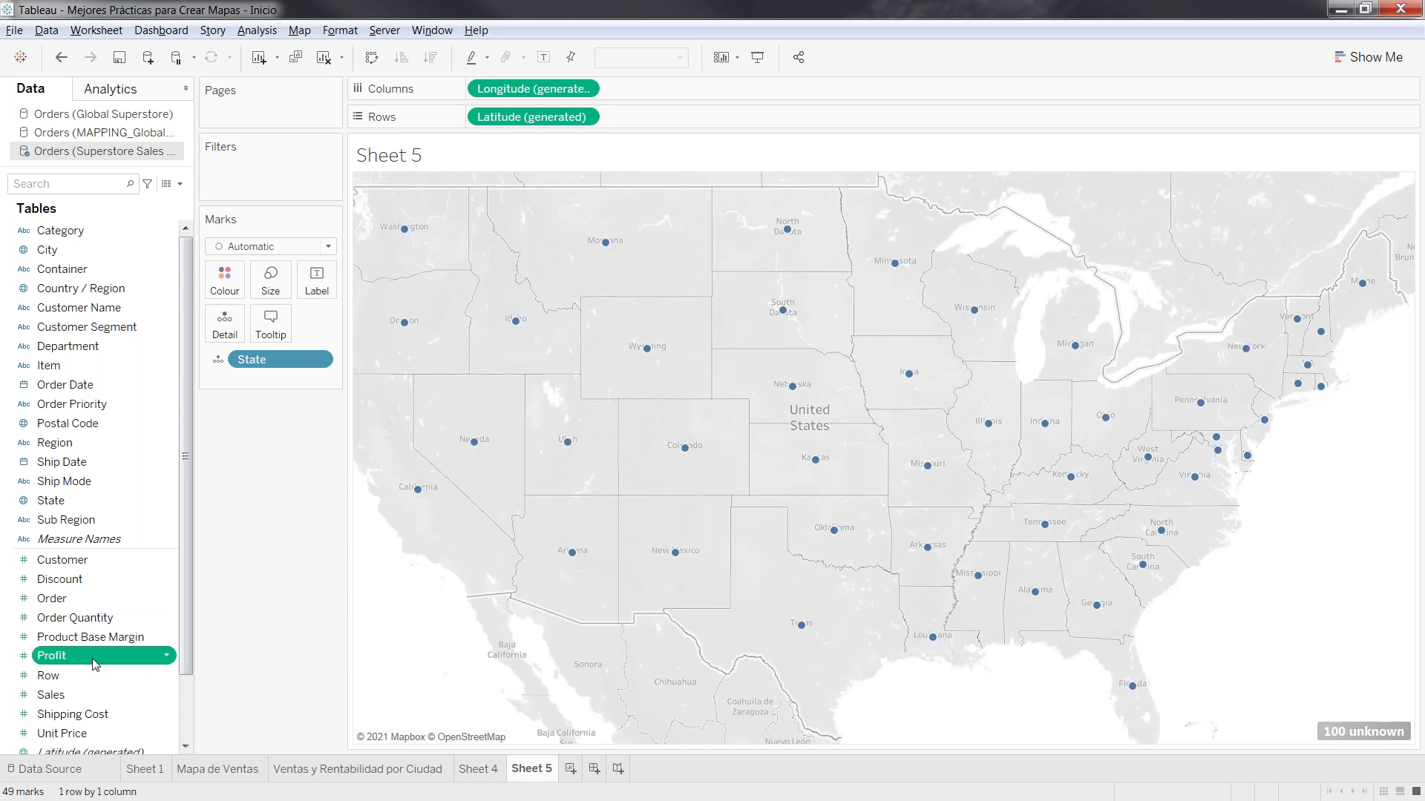
pyautogui.doubleClick(95, 663)
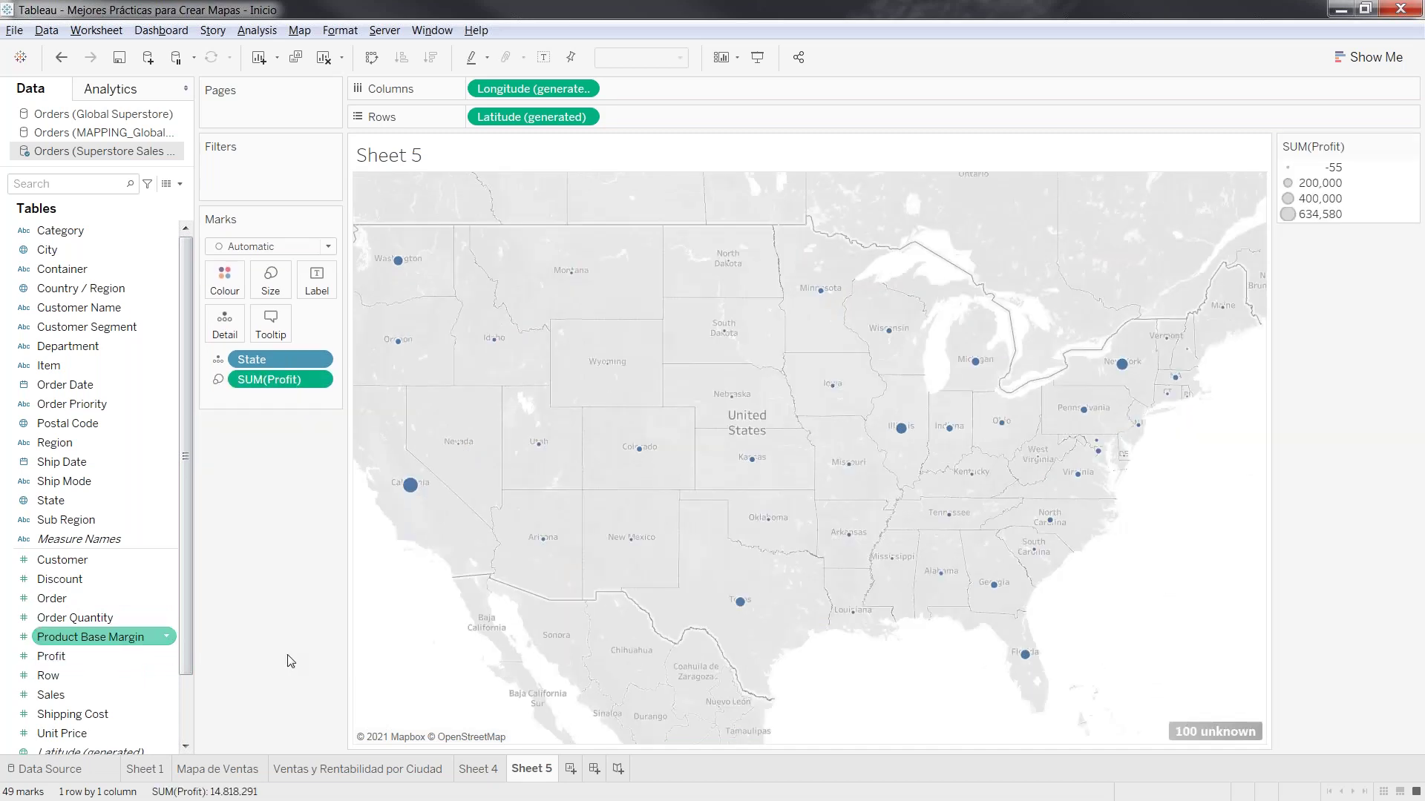
pyautogui.click(1369, 57)
pyautogui.click(1325, 154)
pyautogui.click(1373, 57)
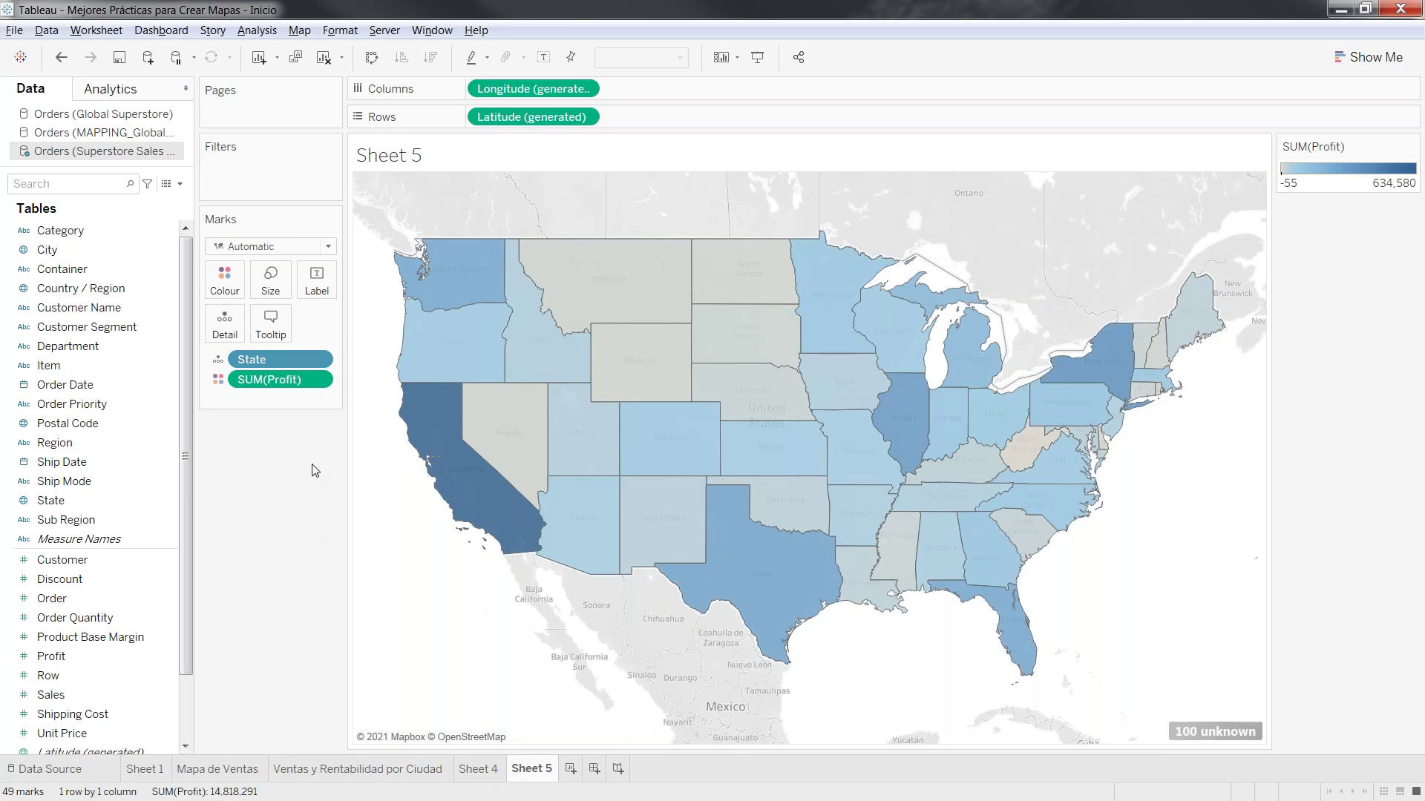
# Add Postal Code as a new marks layer over the states, and undo a trial colouring of it by Sales
pyautogui.moveTo(118, 423); pyautogui.dragTo(513, 199)
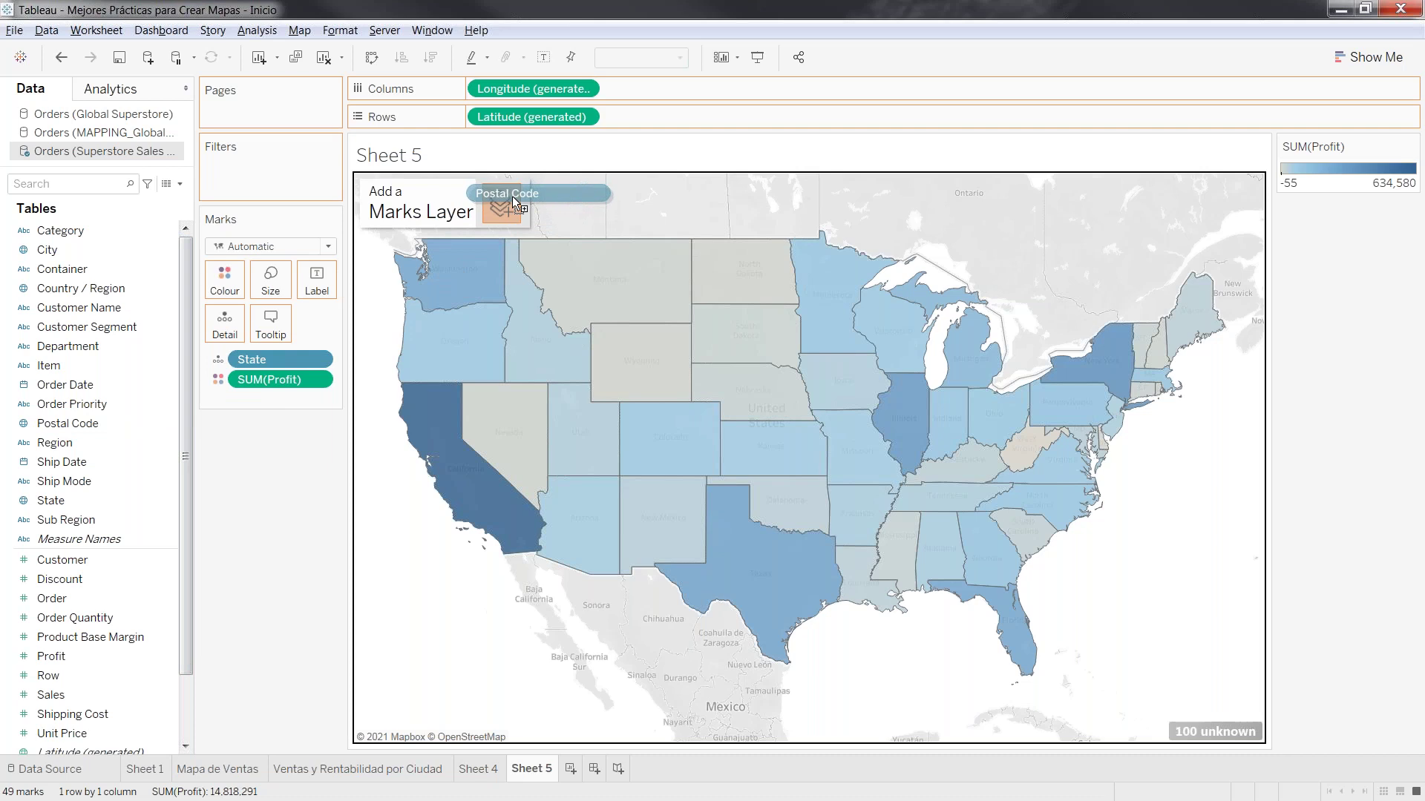
pyautogui.moveTo(512, 196); pyautogui.dragTo(510, 196)
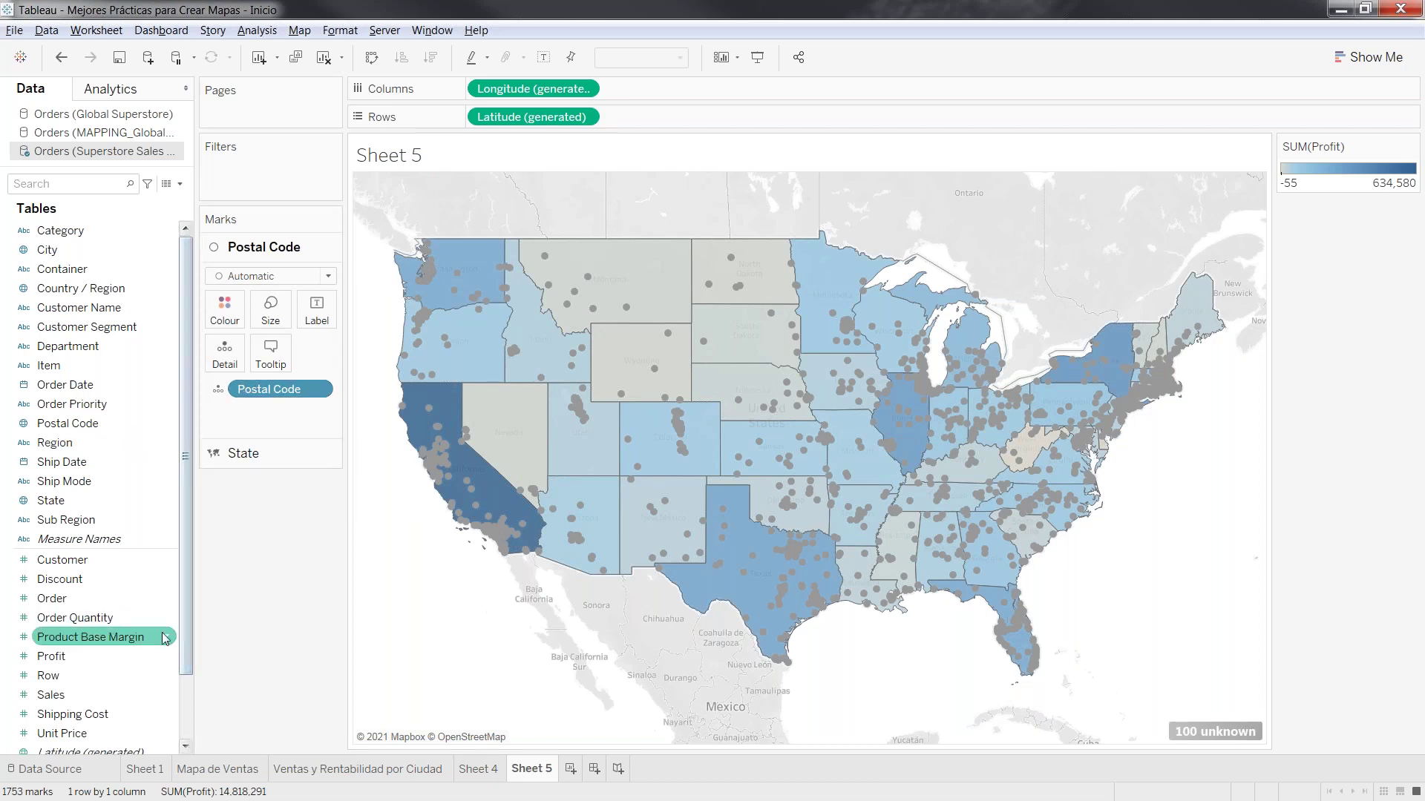
pyautogui.moveTo(95, 698); pyautogui.dragTo(236, 318)
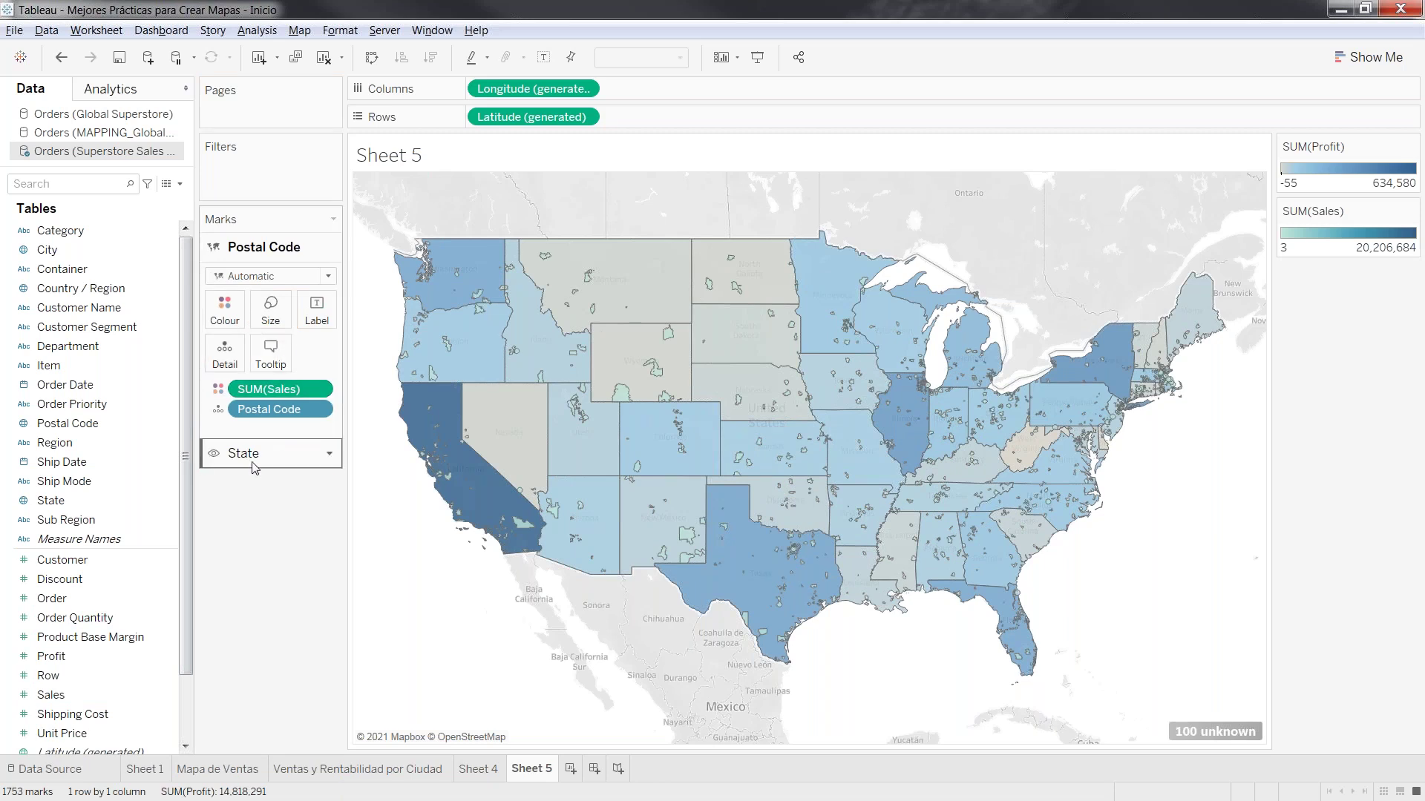
pyautogui.click(62, 60)
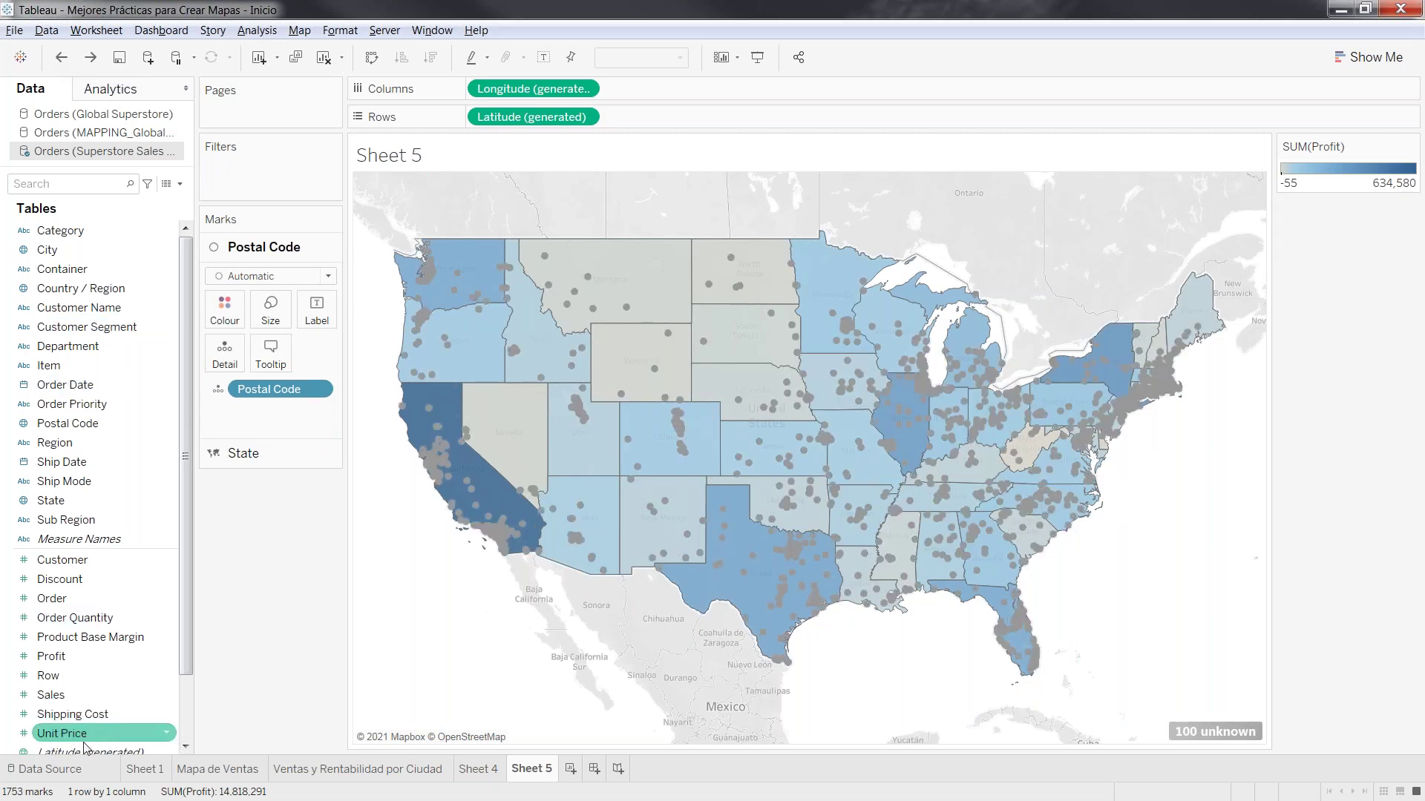
# Size the Postal Code marks by Orders (Count) and colour them orange
pyautogui.scroll(-2, 84, 744)
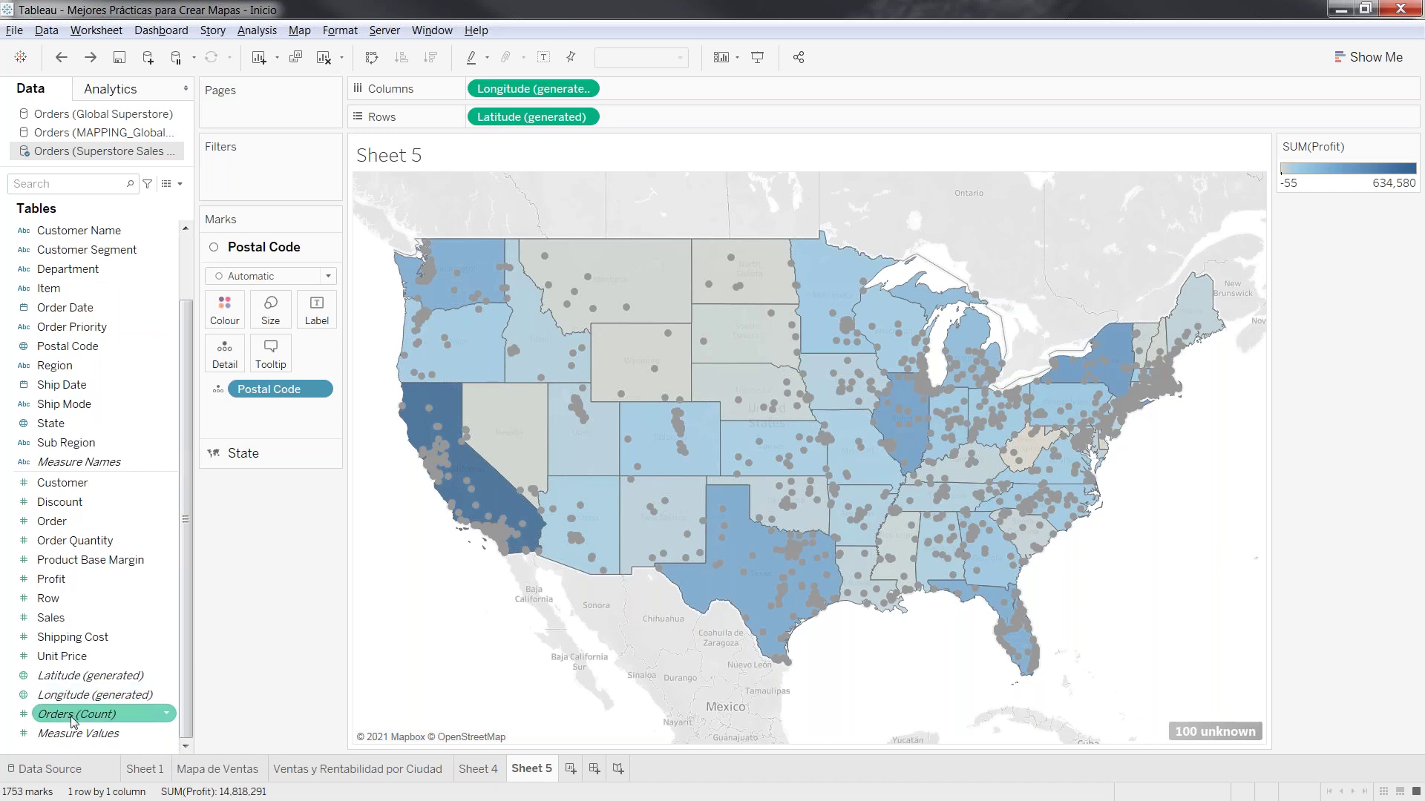
pyautogui.moveTo(75, 720); pyautogui.dragTo(270, 310)
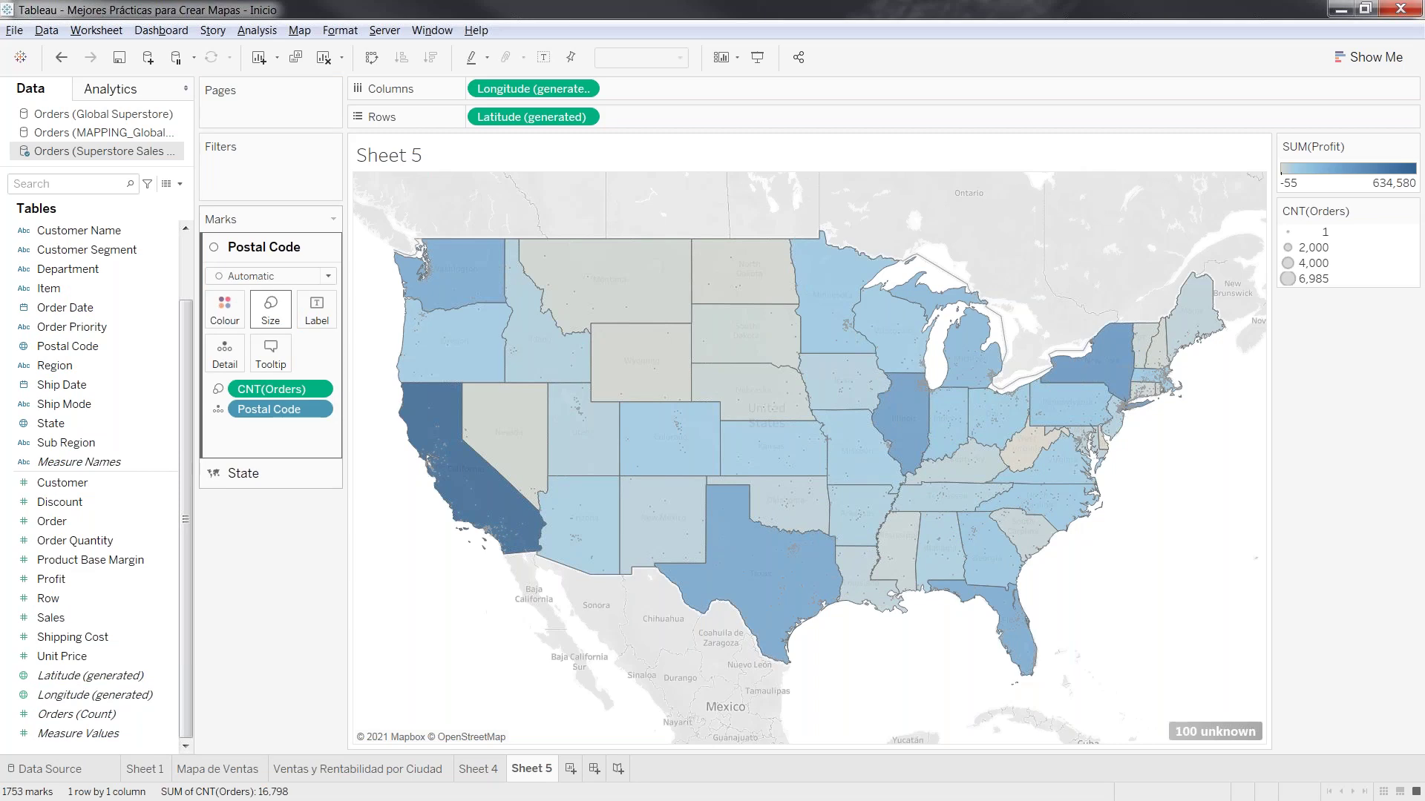
pyautogui.click(236, 317)
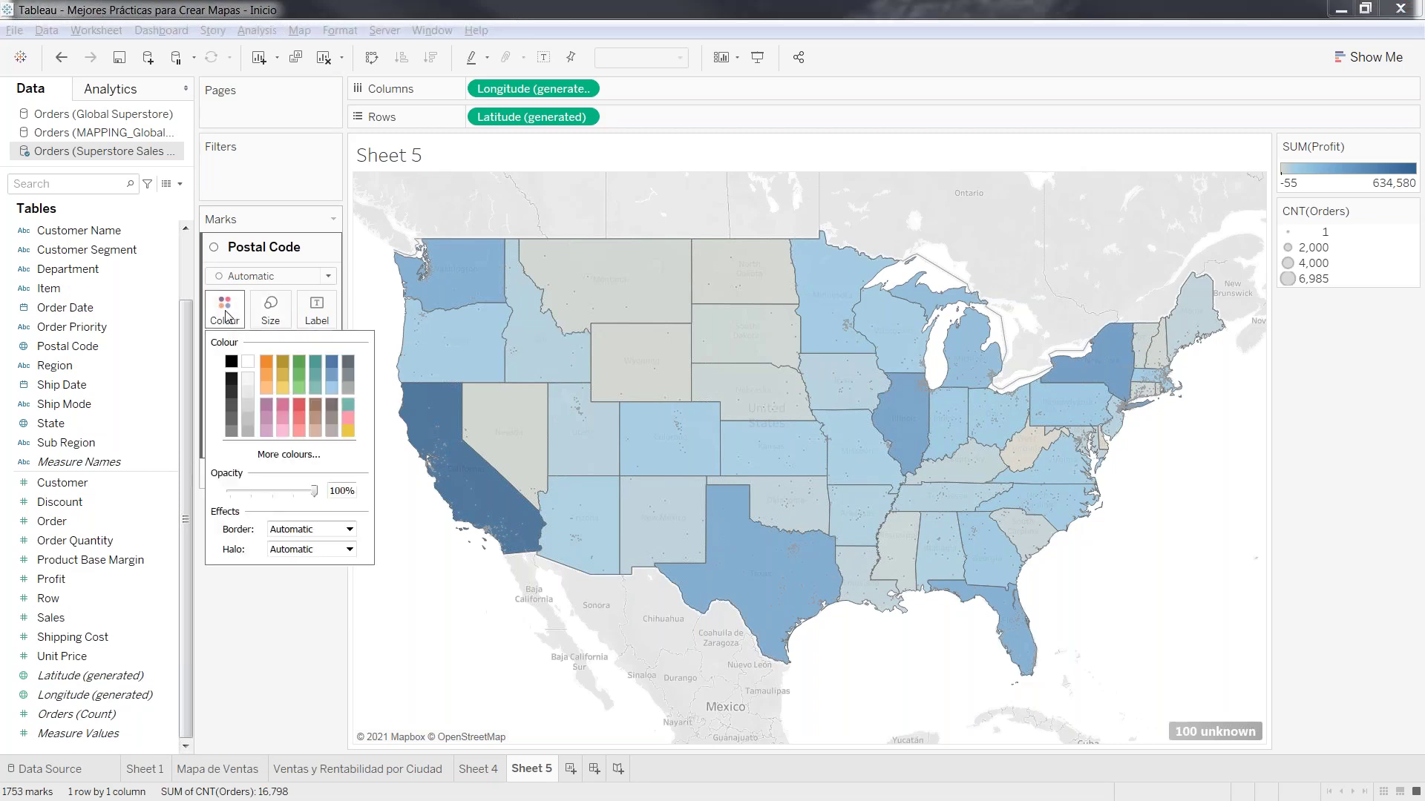
pyautogui.click(268, 363)
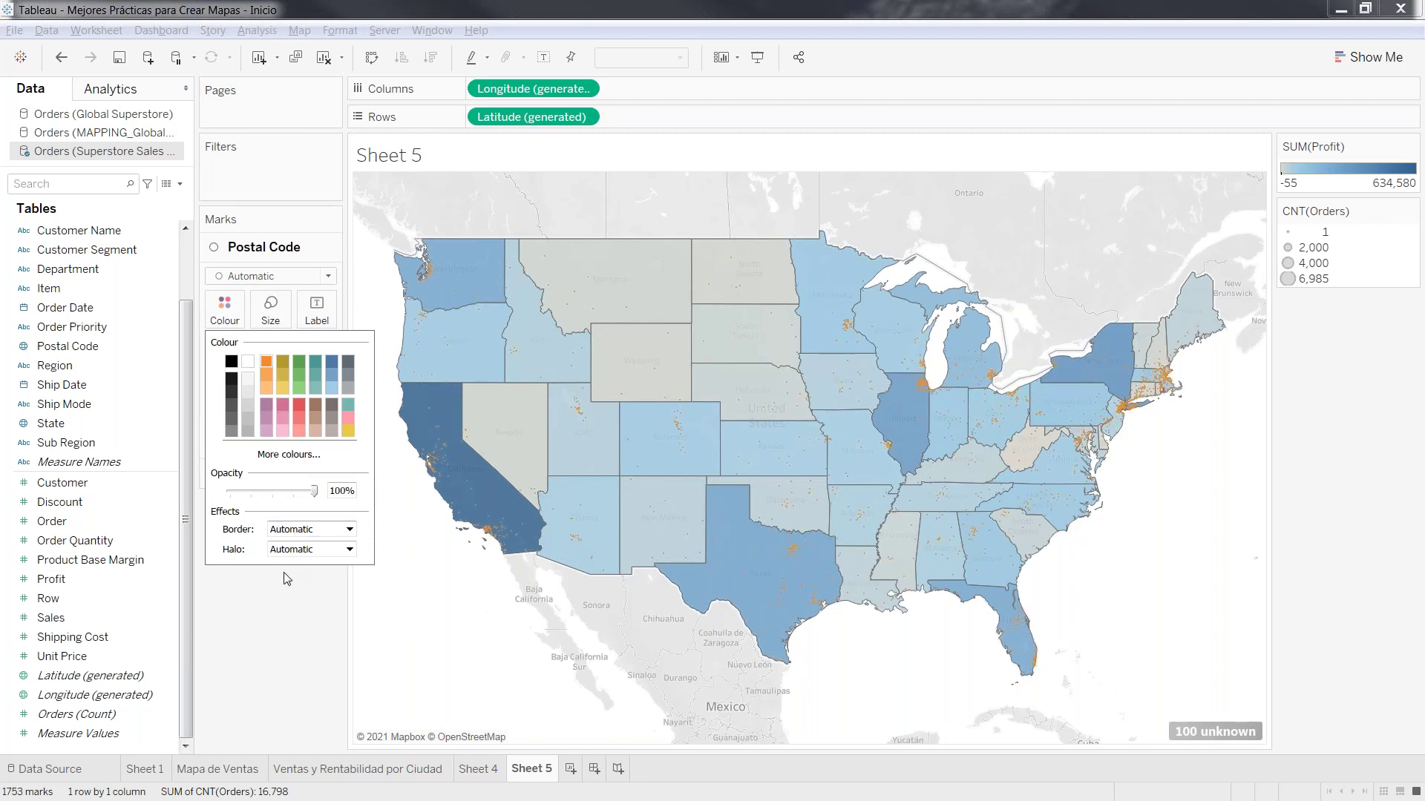
pyautogui.click(253, 579)
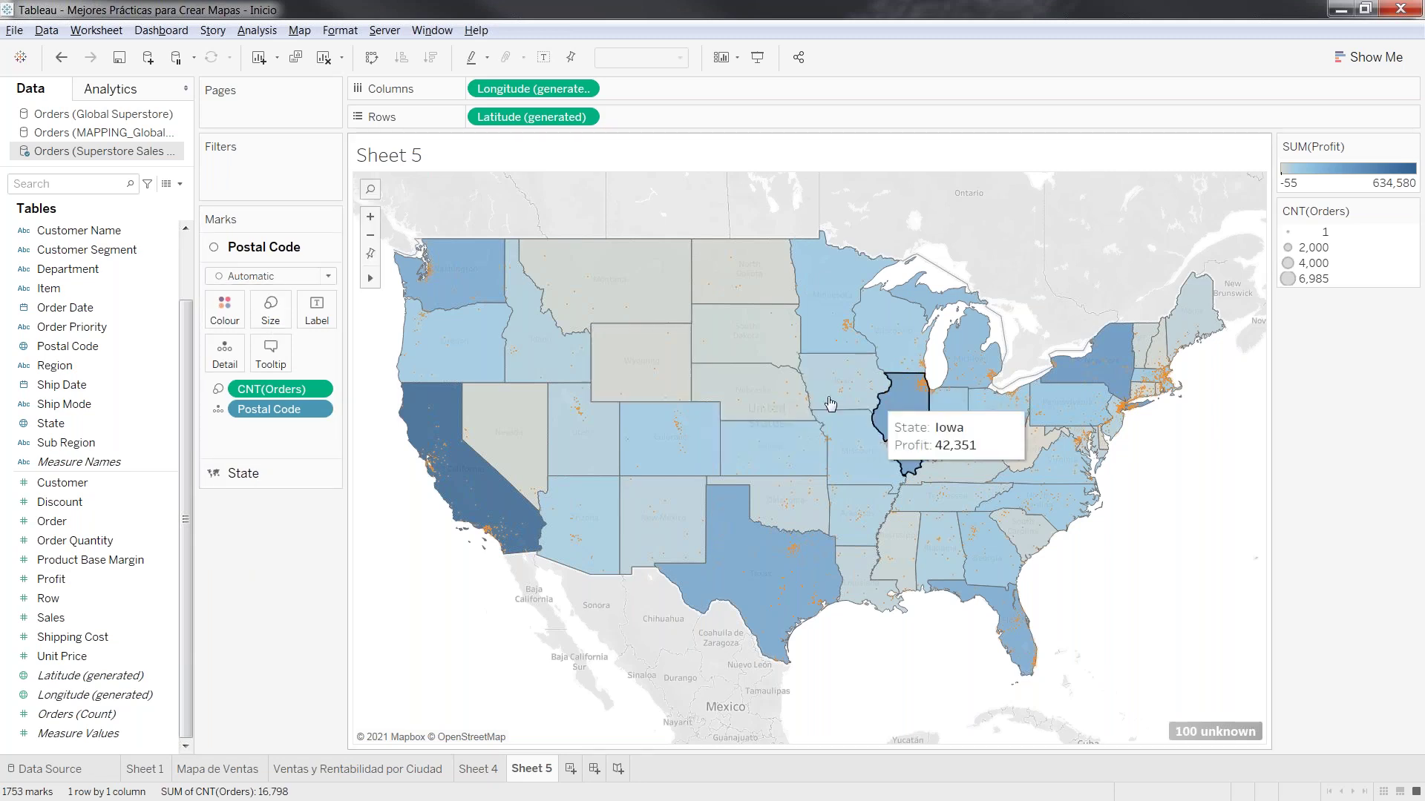
# Change the Postal Code layer's mark type to Density and give it the Red colour palette
pyautogui.click(327, 277)
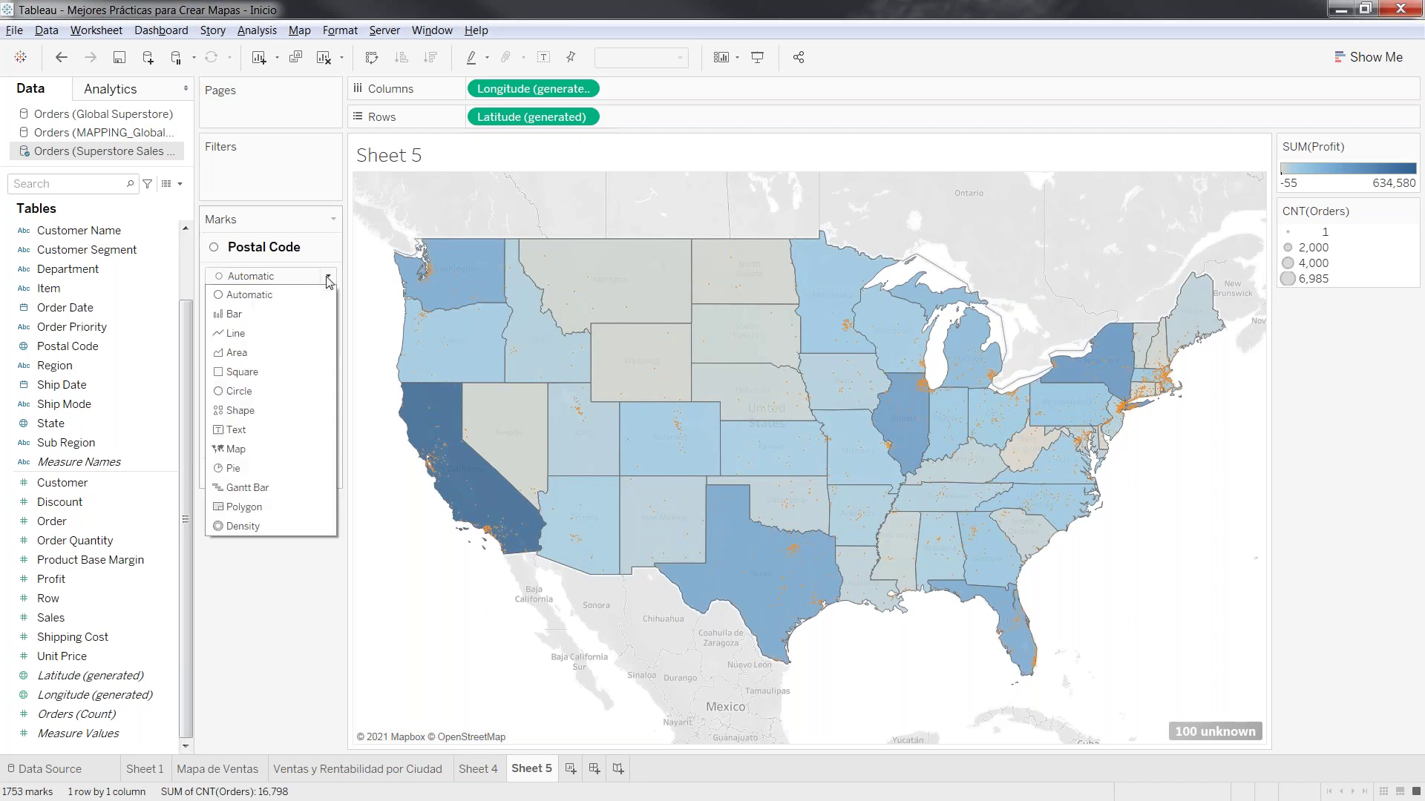
pyautogui.click(244, 526)
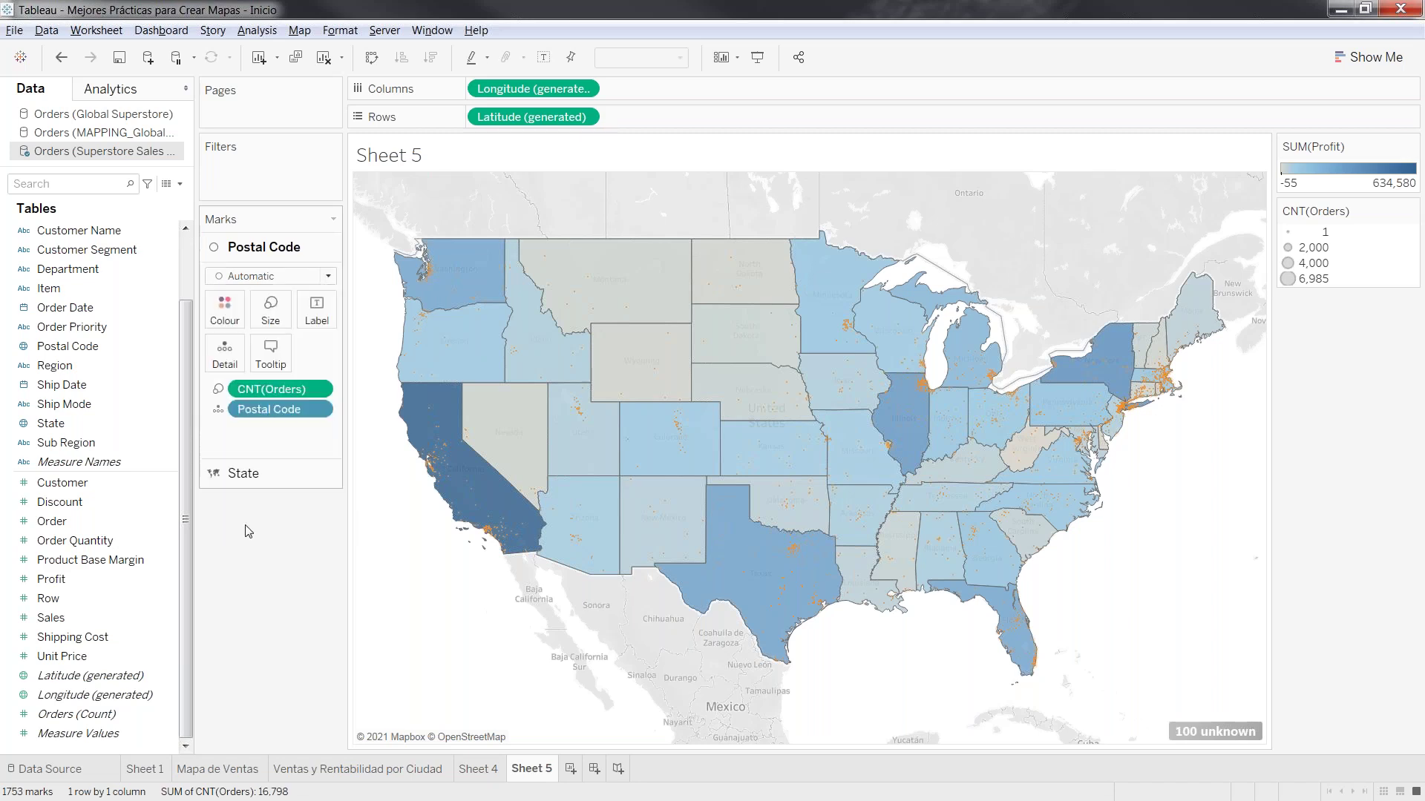
pyautogui.click(226, 311)
pyautogui.click(320, 363)
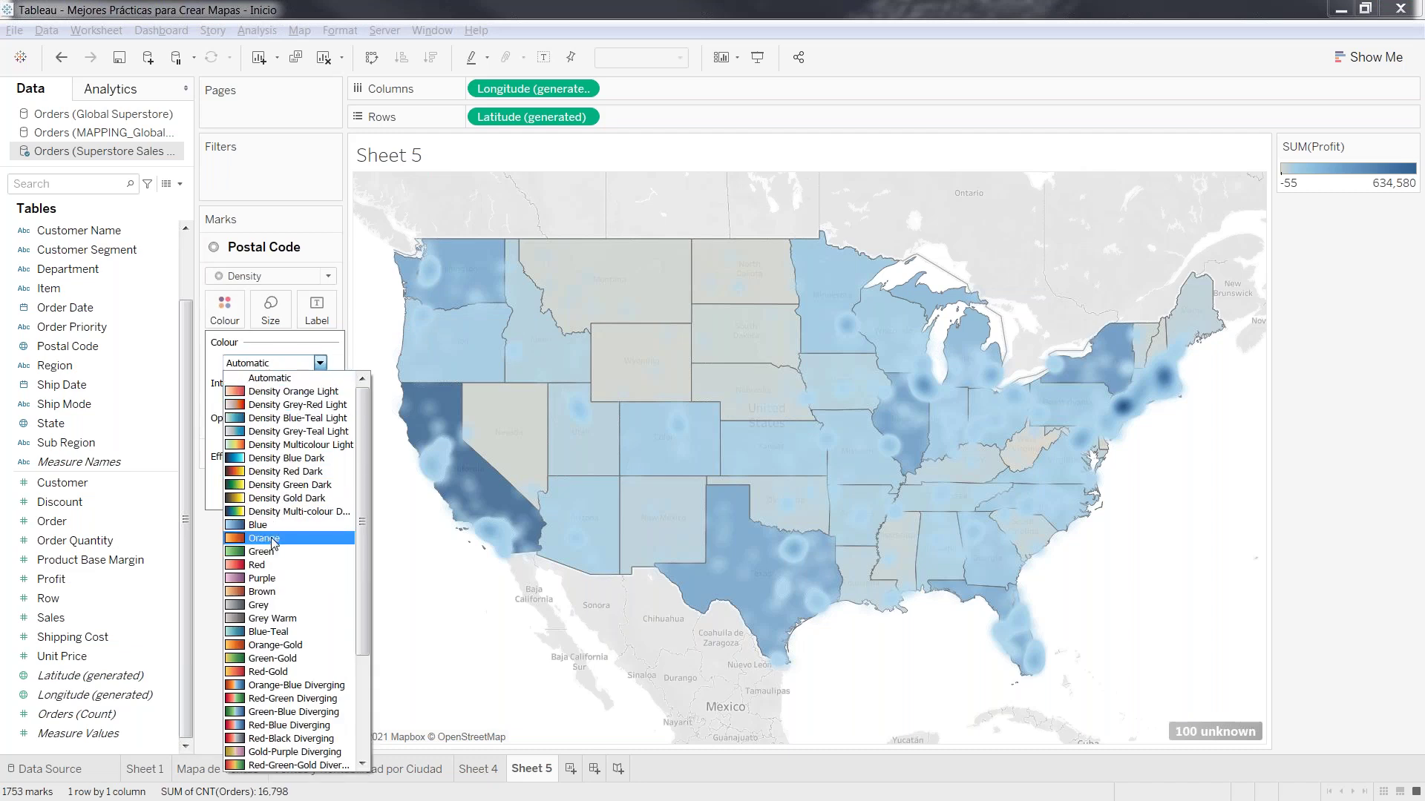
pyautogui.click(263, 565)
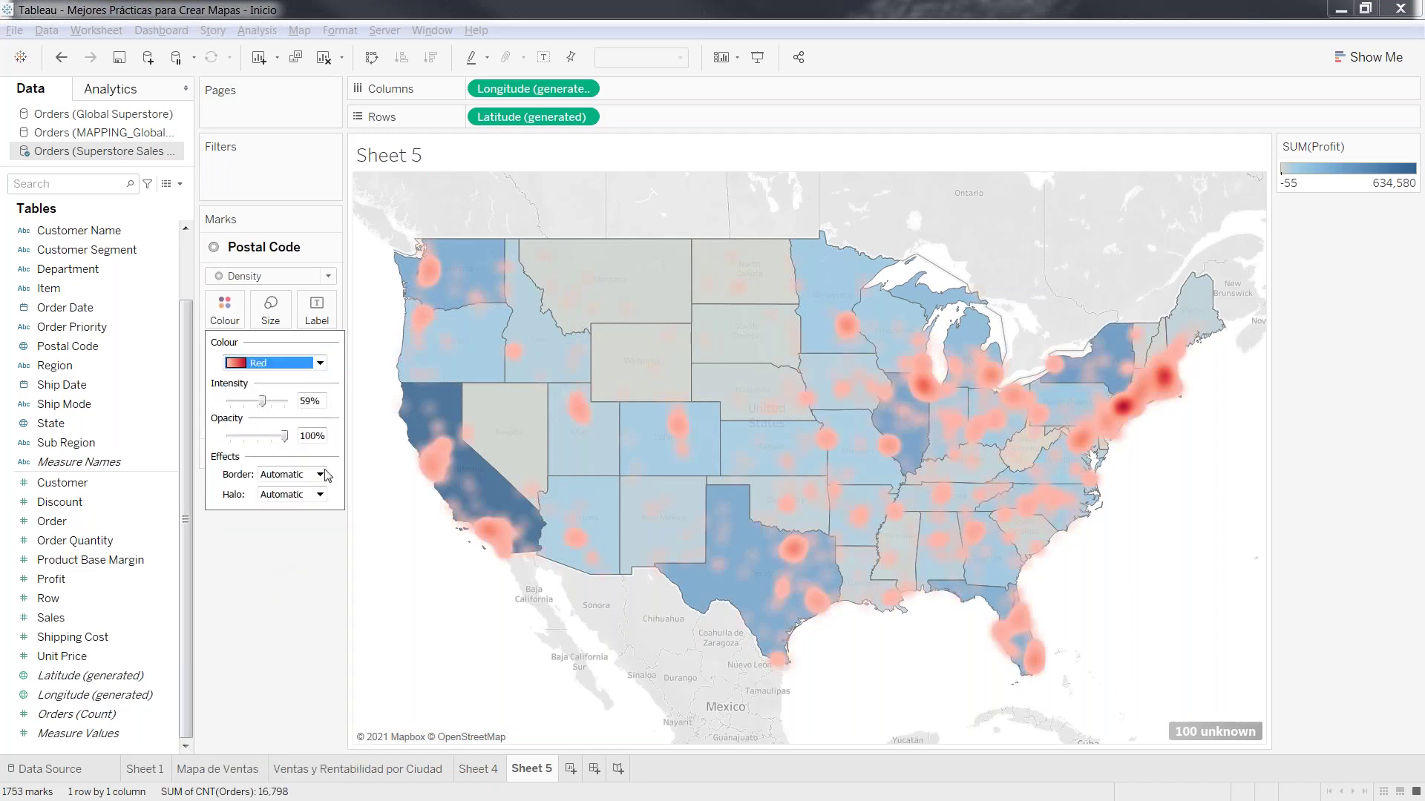
pyautogui.click(311, 603)
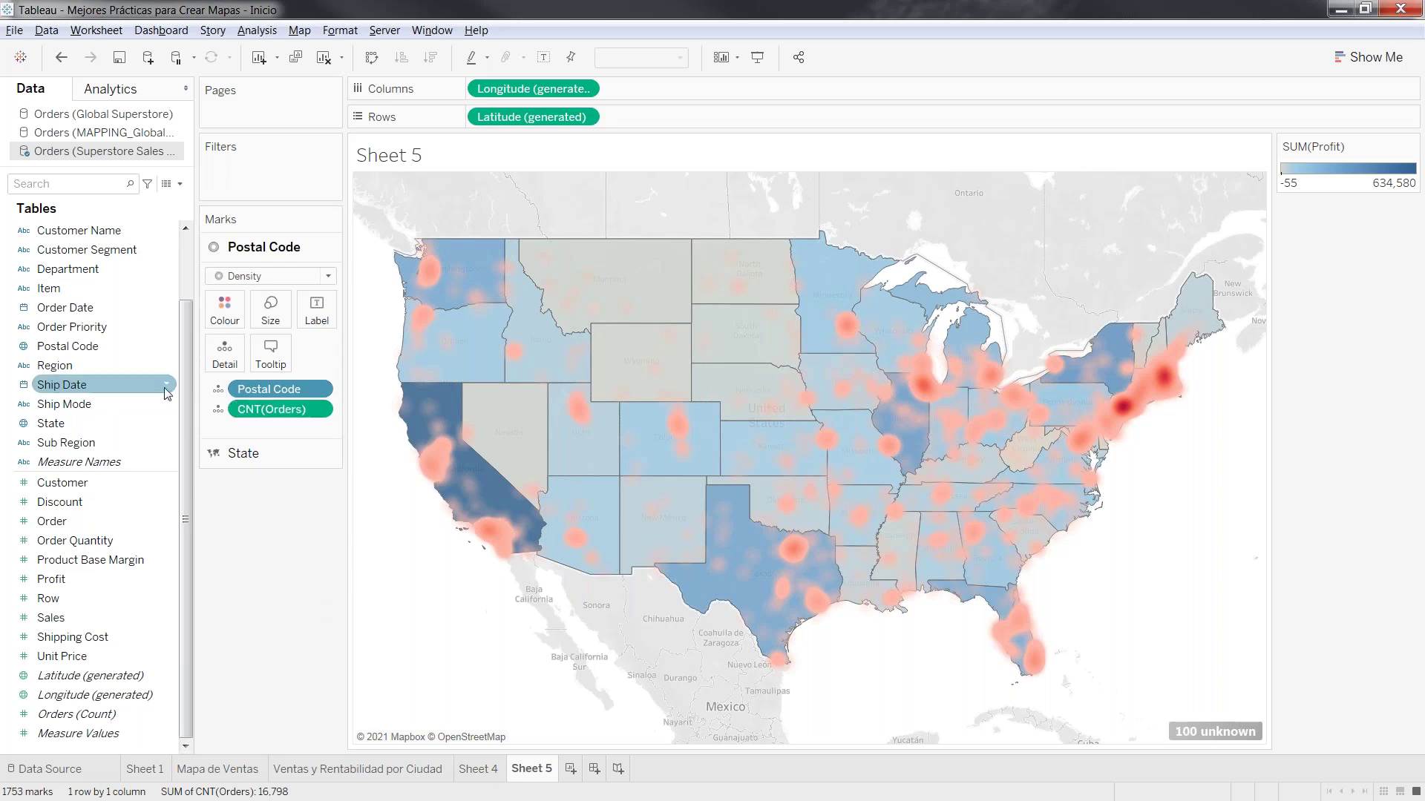
# Split the map into pages by the year of Order Date
pyautogui.moveTo(83, 316); pyautogui.dragTo(247, 113)
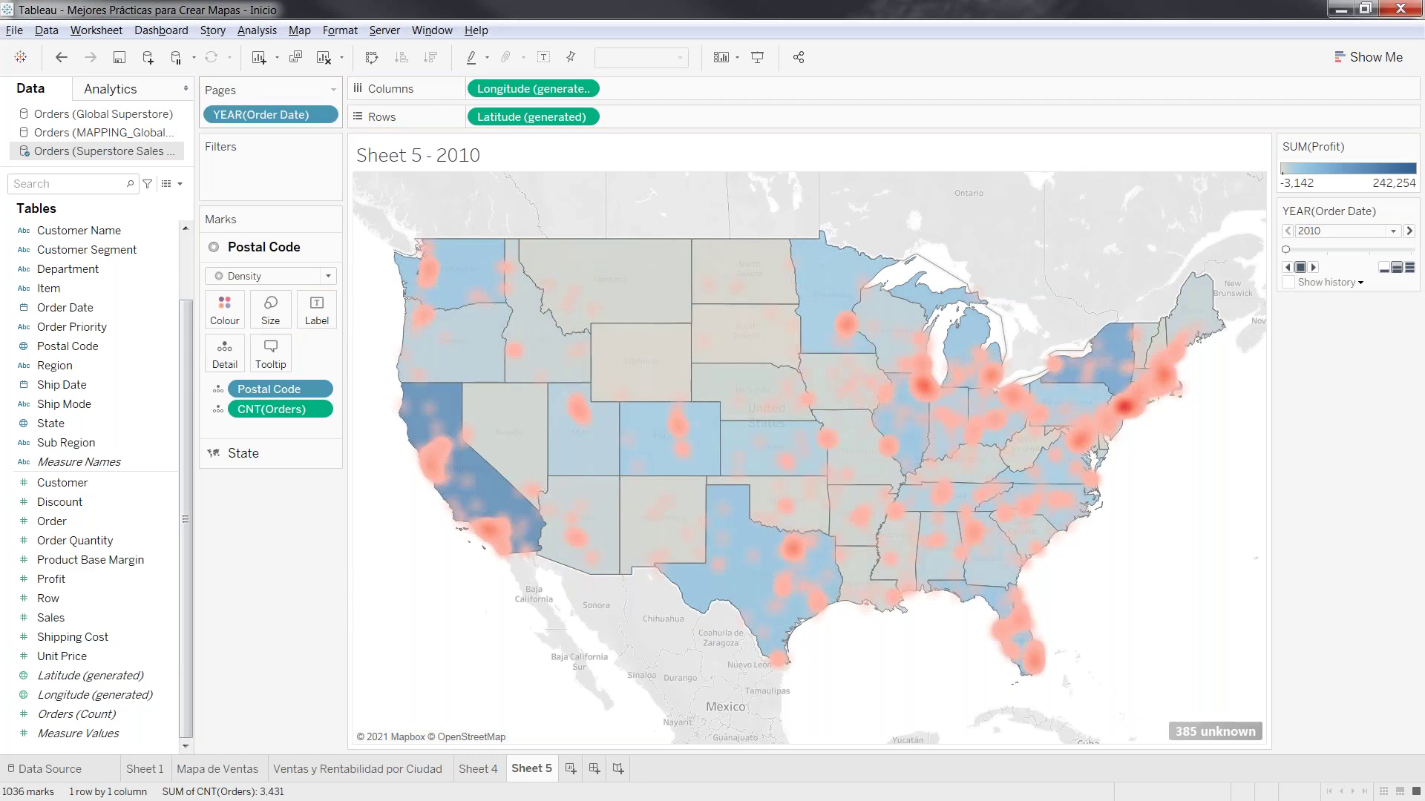
# Change the map's paging to continuous quarters of Order Date and play the pages forward
pyautogui.click(323, 116)
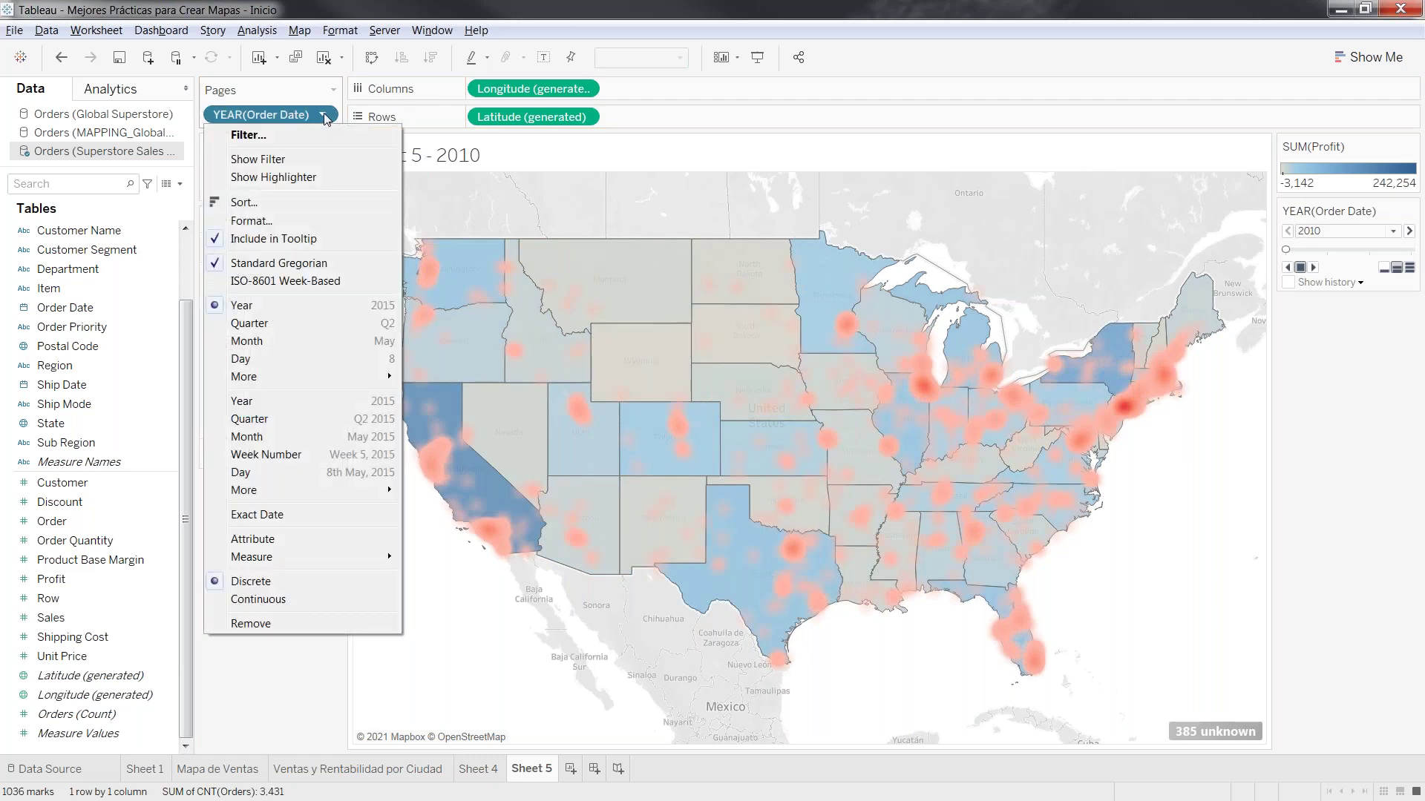
pyautogui.click(291, 421)
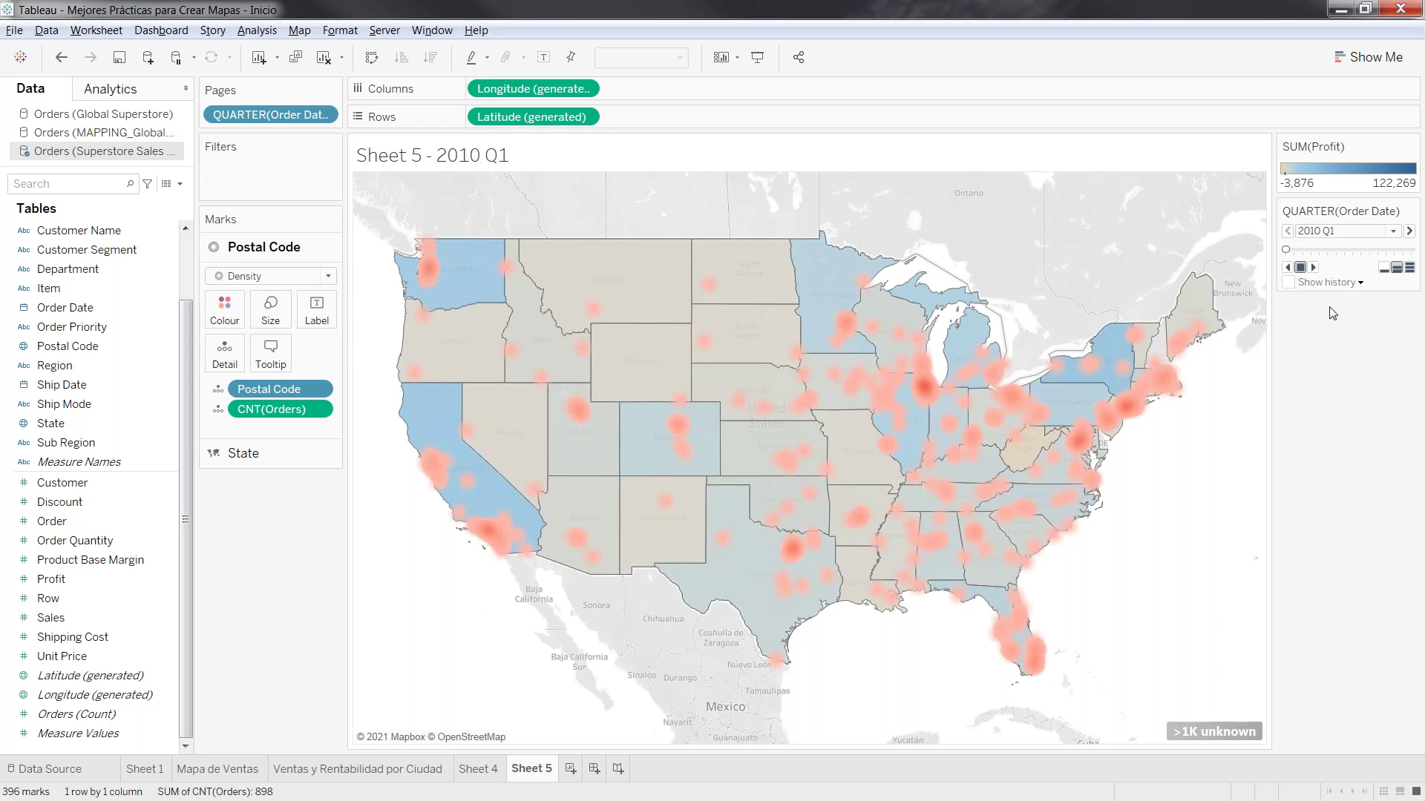
pyautogui.click(1313, 268)
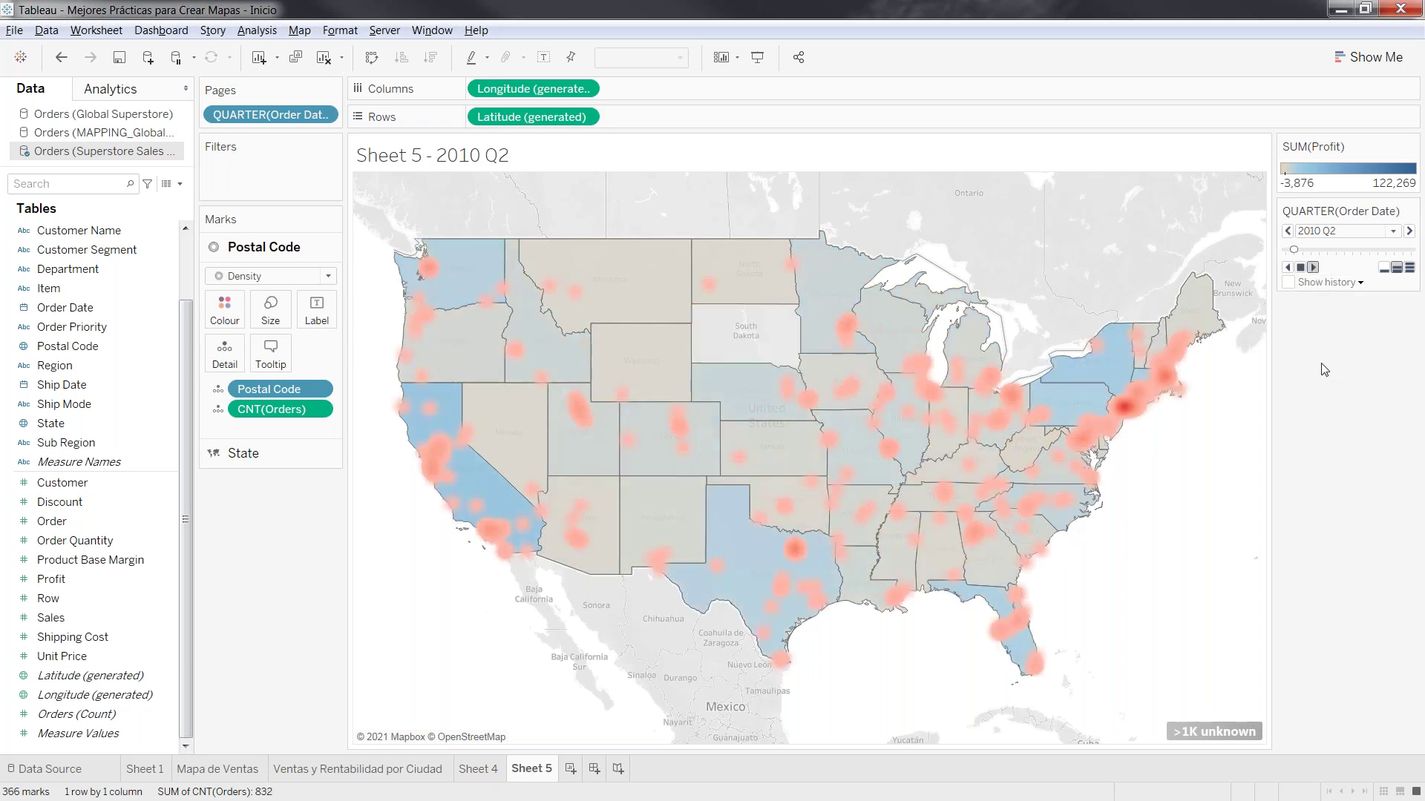
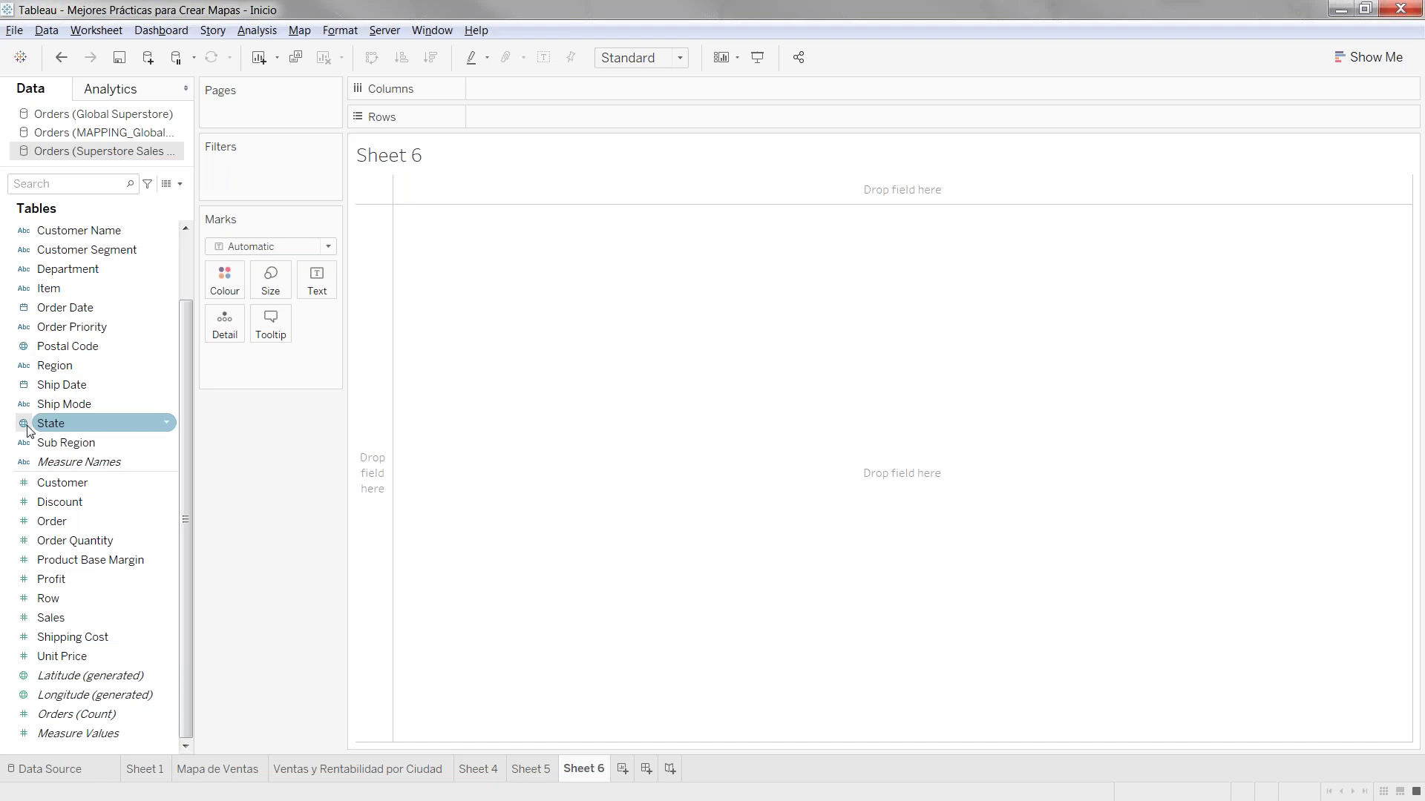
# Plot Postal Code as a map on Sheet 6 and add another blank worksheet
pyautogui.doubleClick(68, 349)
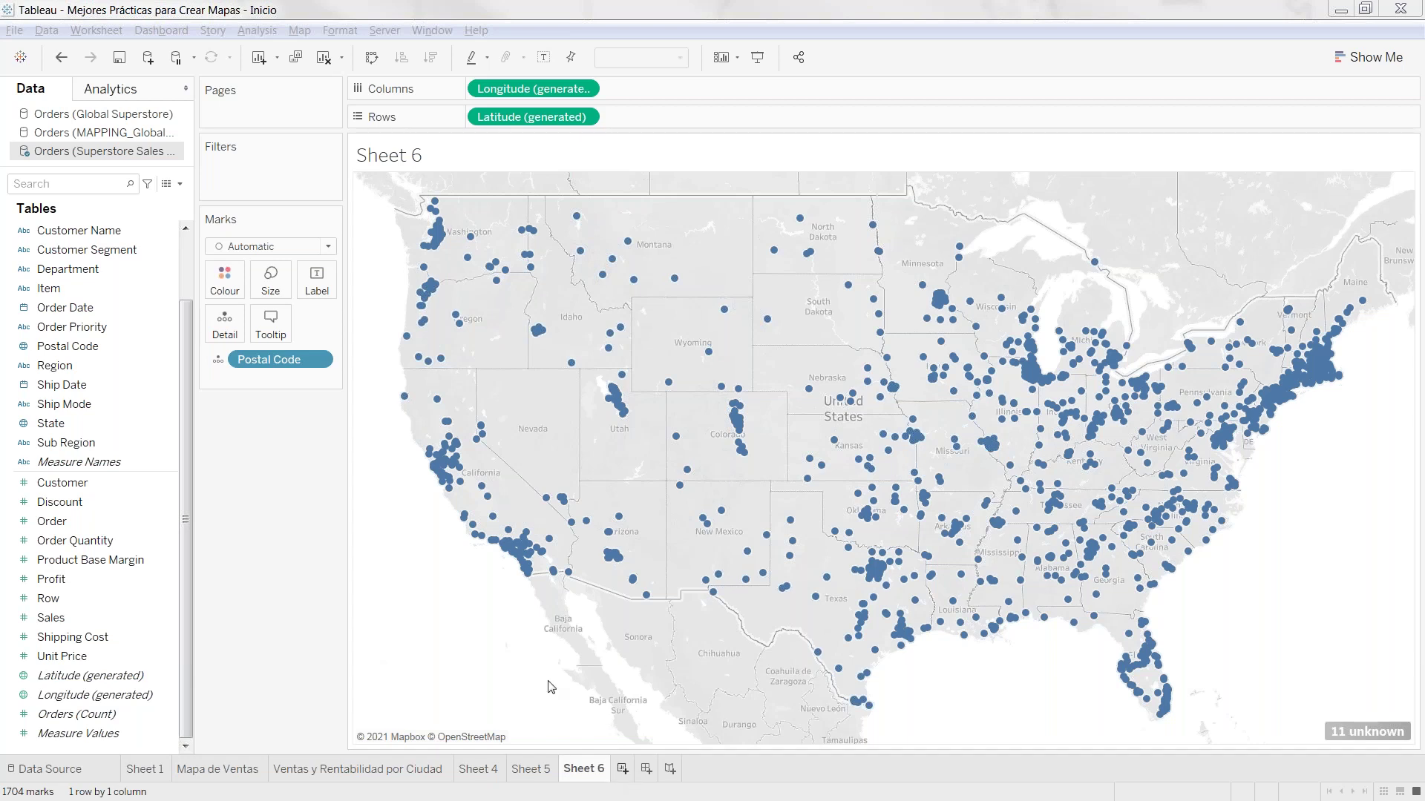
pyautogui.click(624, 769)
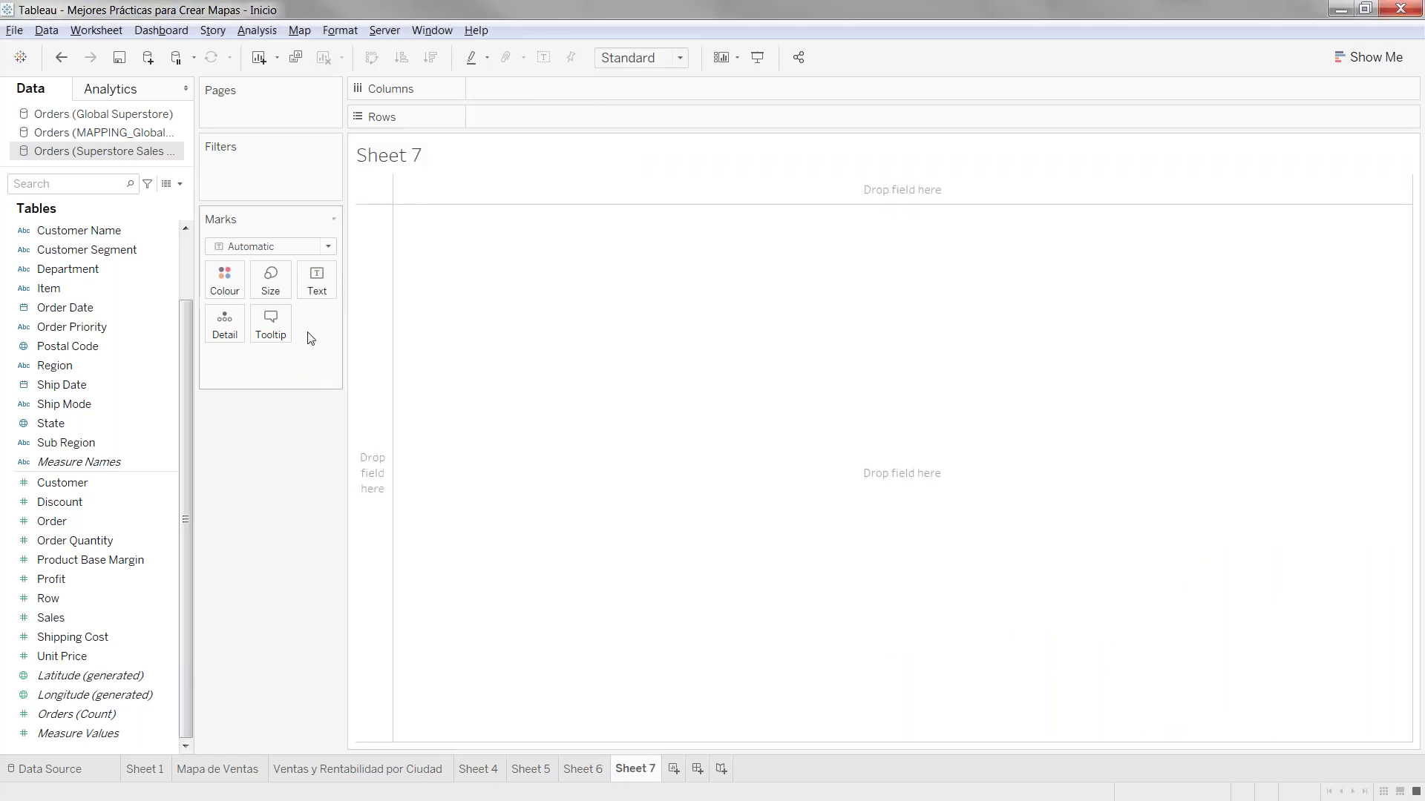
# Examine the full list of server connectors on the start page and return to the workbook
pyautogui.click(21, 58)
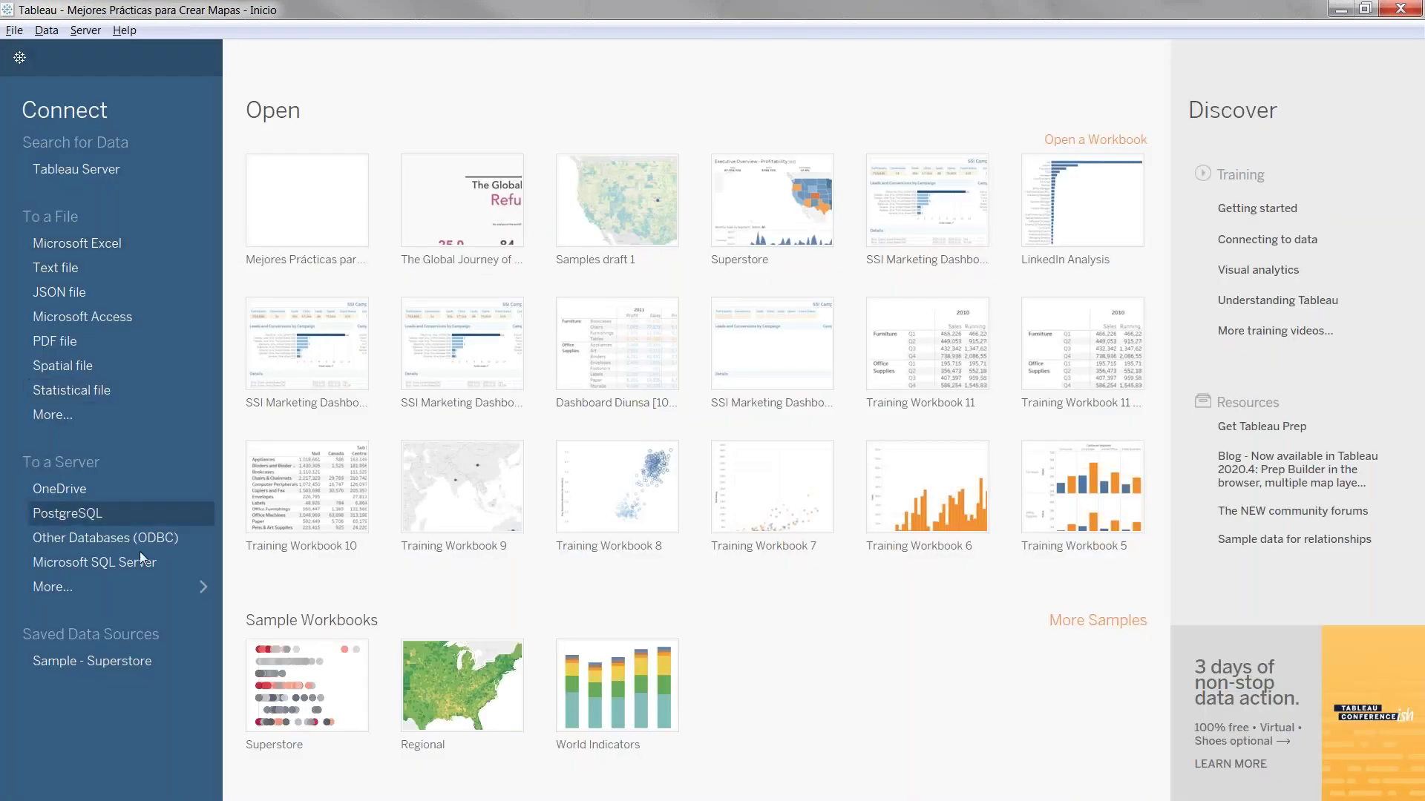
pyautogui.click(168, 583)
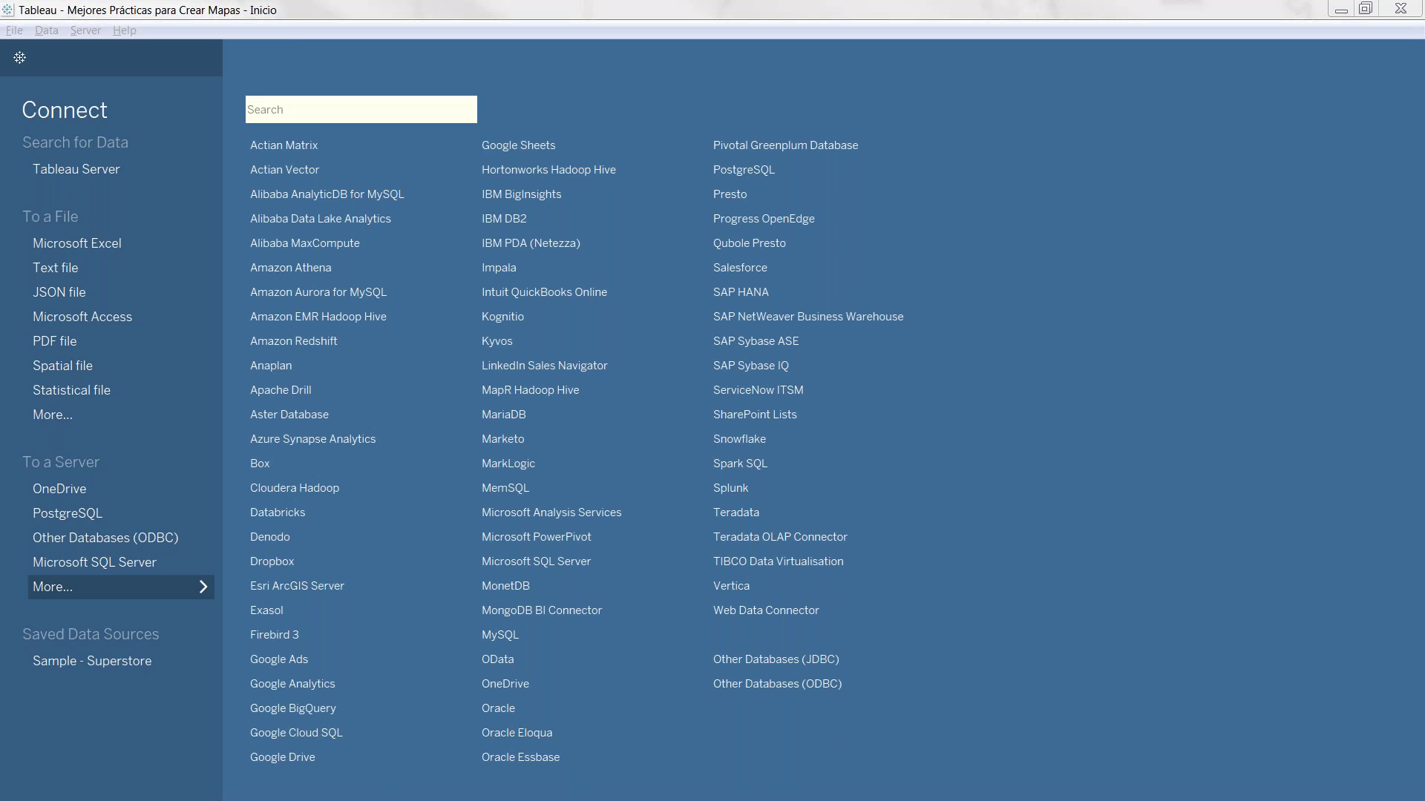
pyautogui.click(20, 57)
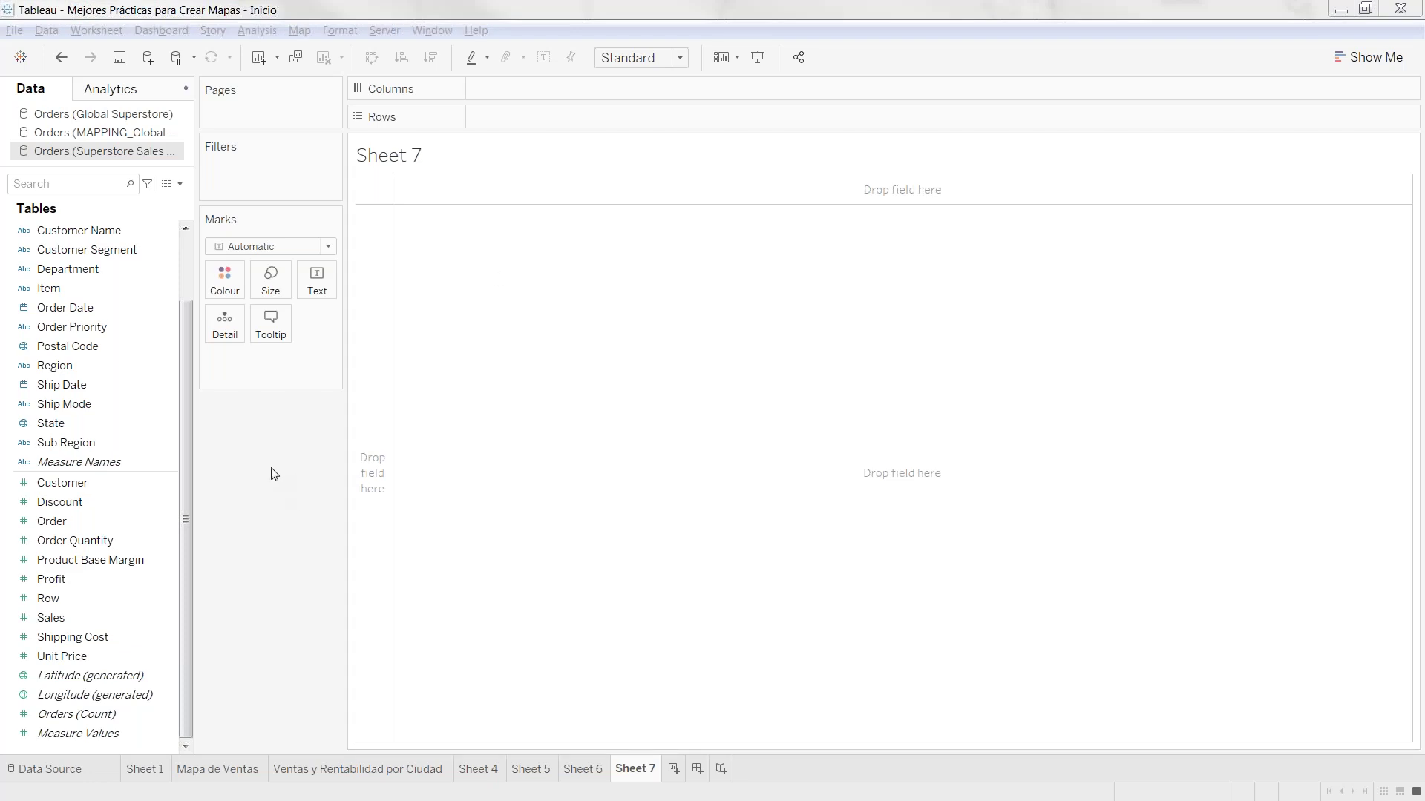
# Set the background style of the Sheet 6 postal code map to Outdoors
pyautogui.click(590, 772)
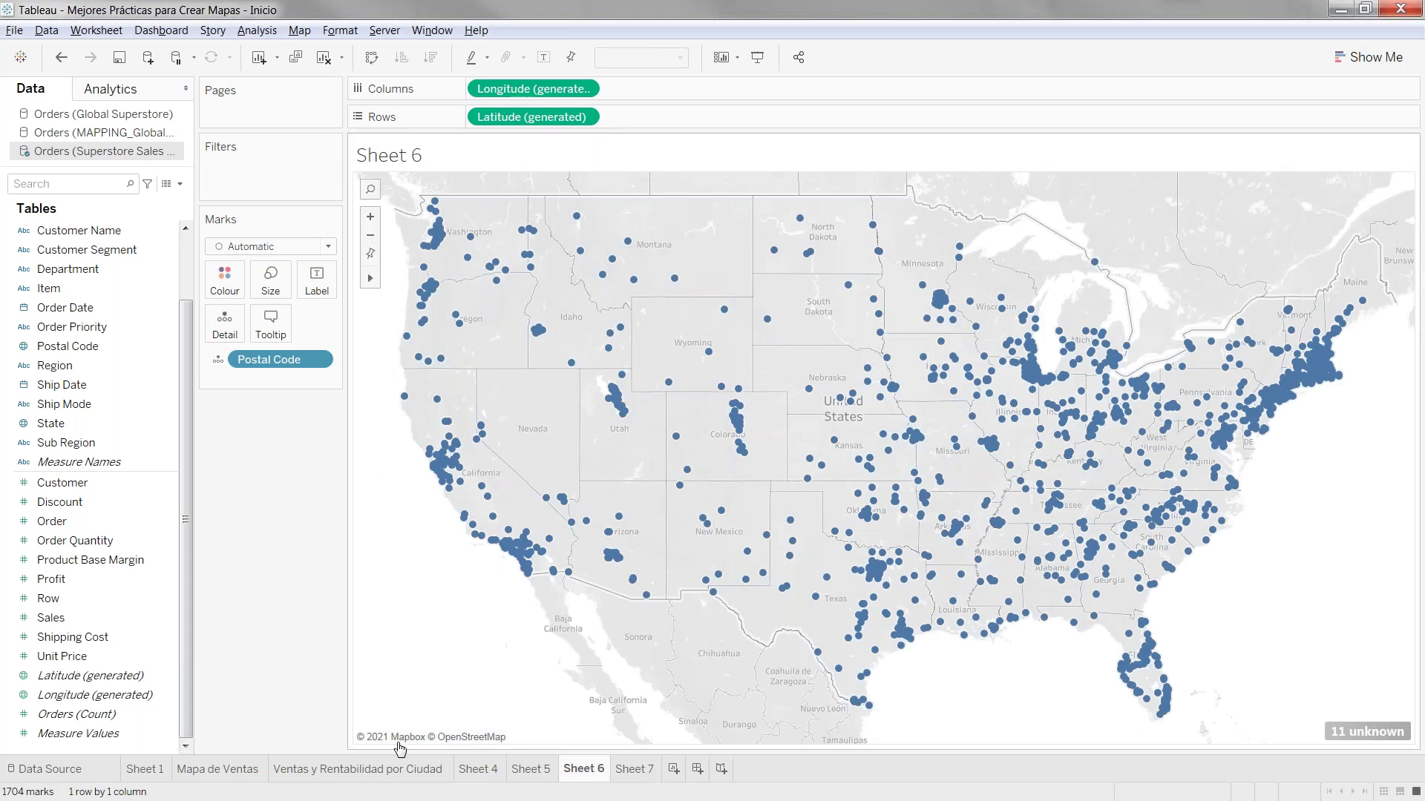
pyautogui.click(300, 30)
pyautogui.click(373, 146)
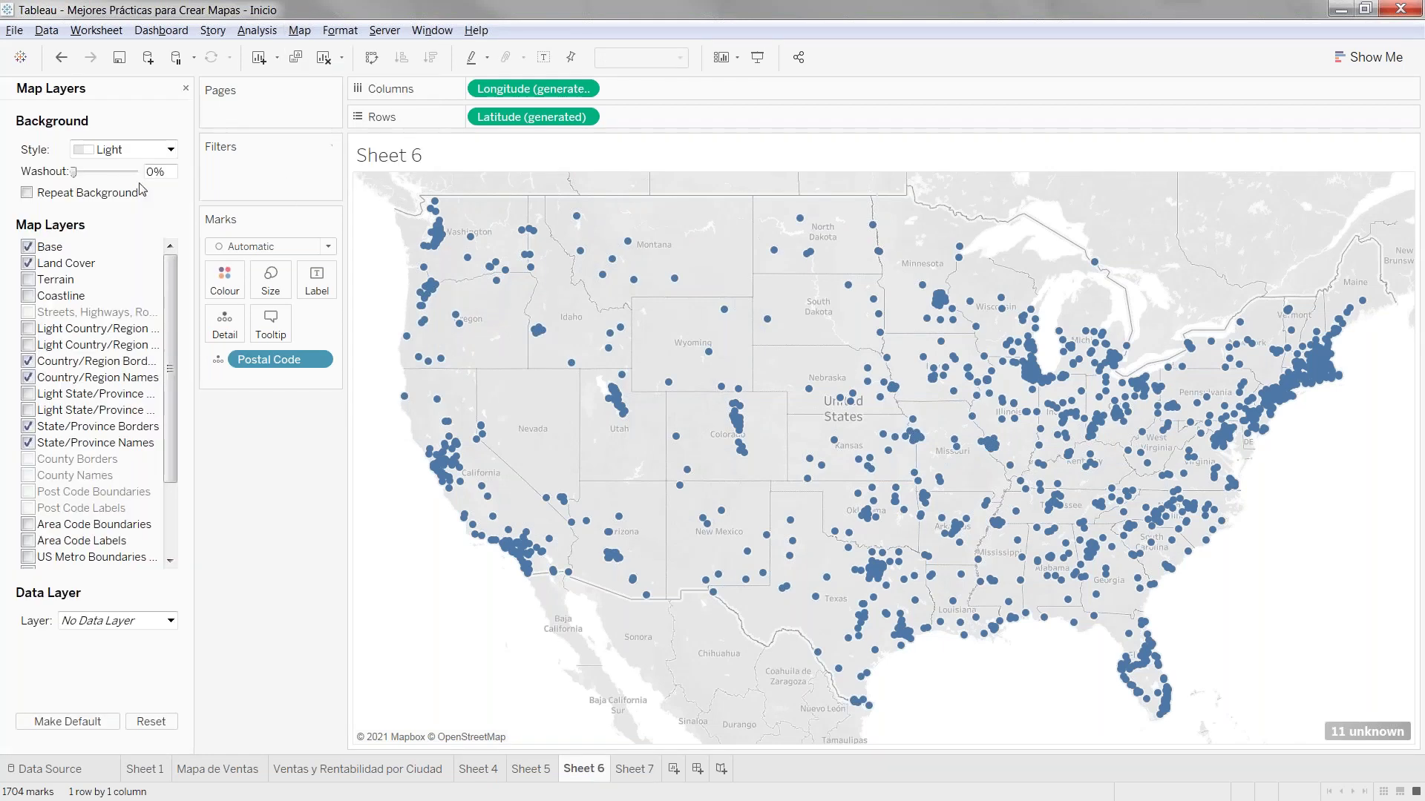
pyautogui.click(160, 149)
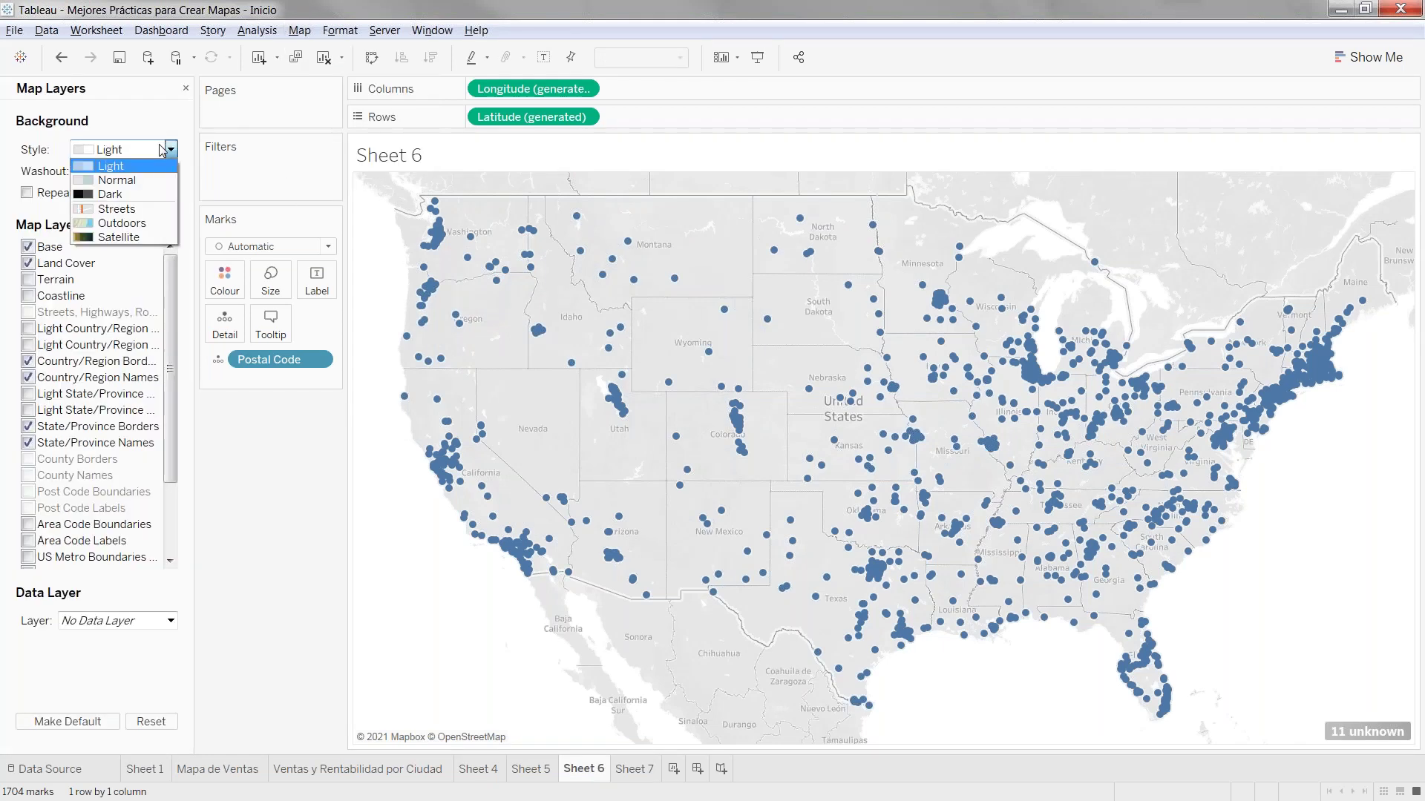
pyautogui.click(146, 224)
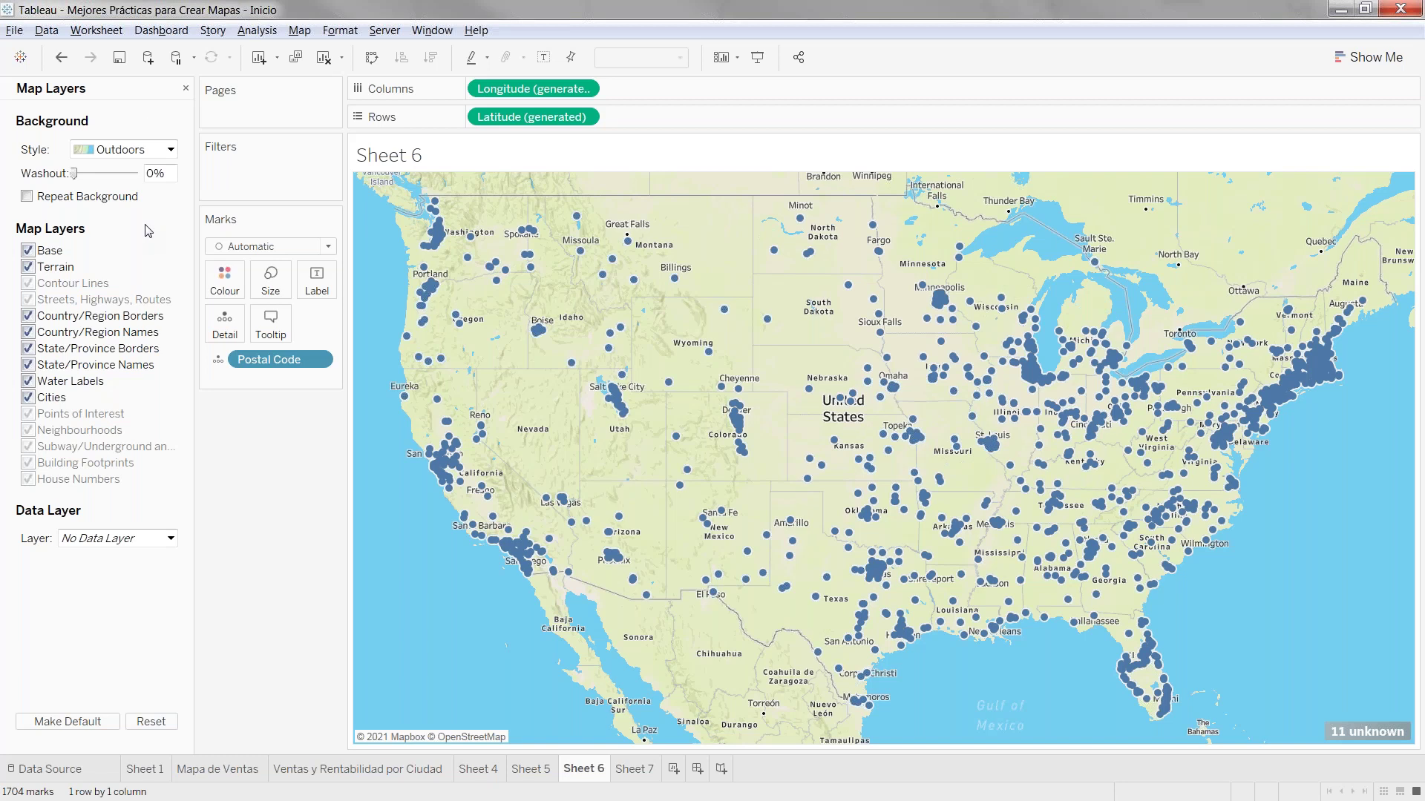
pyautogui.click(185, 89)
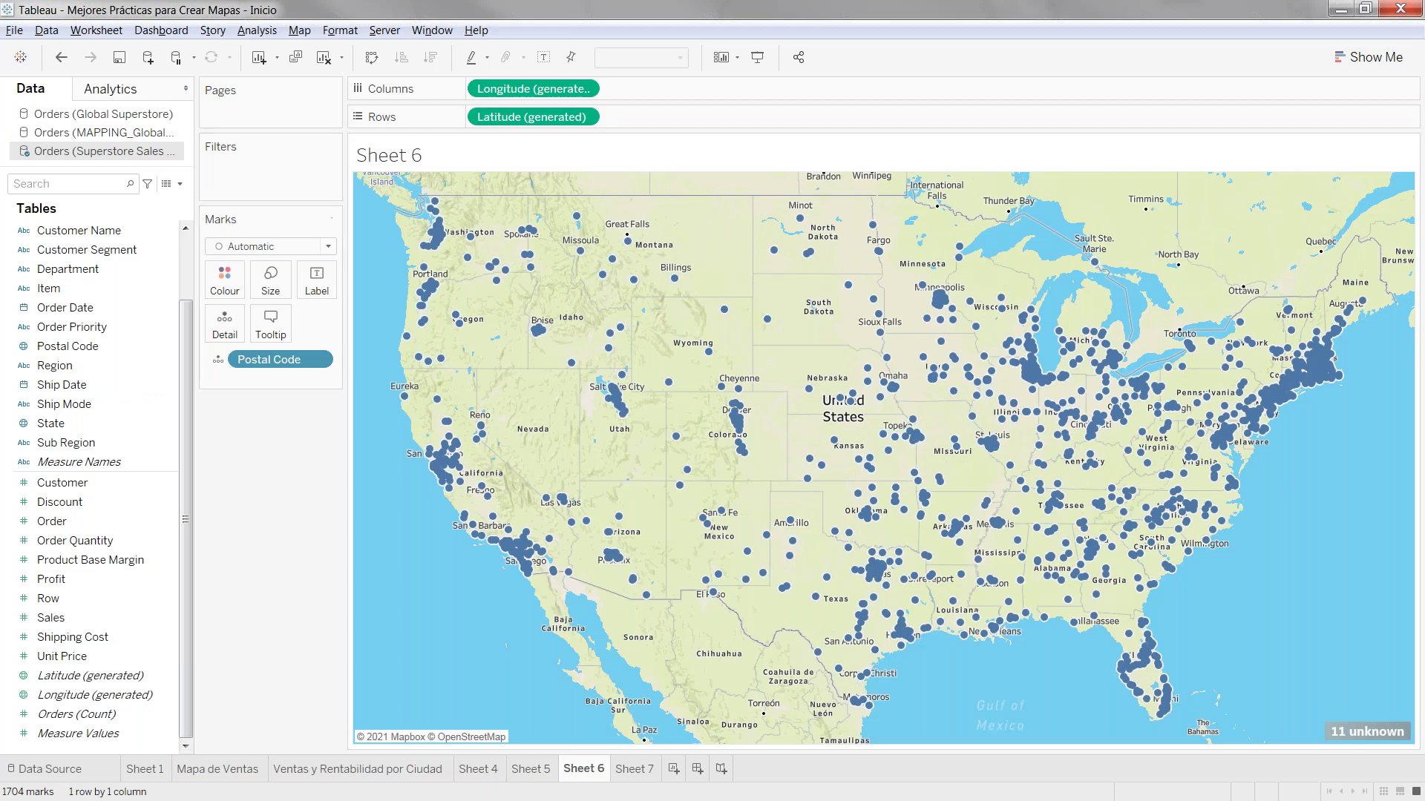
# Add a new worksheet and place the City field in its blank view
pyautogui.click(674, 769)
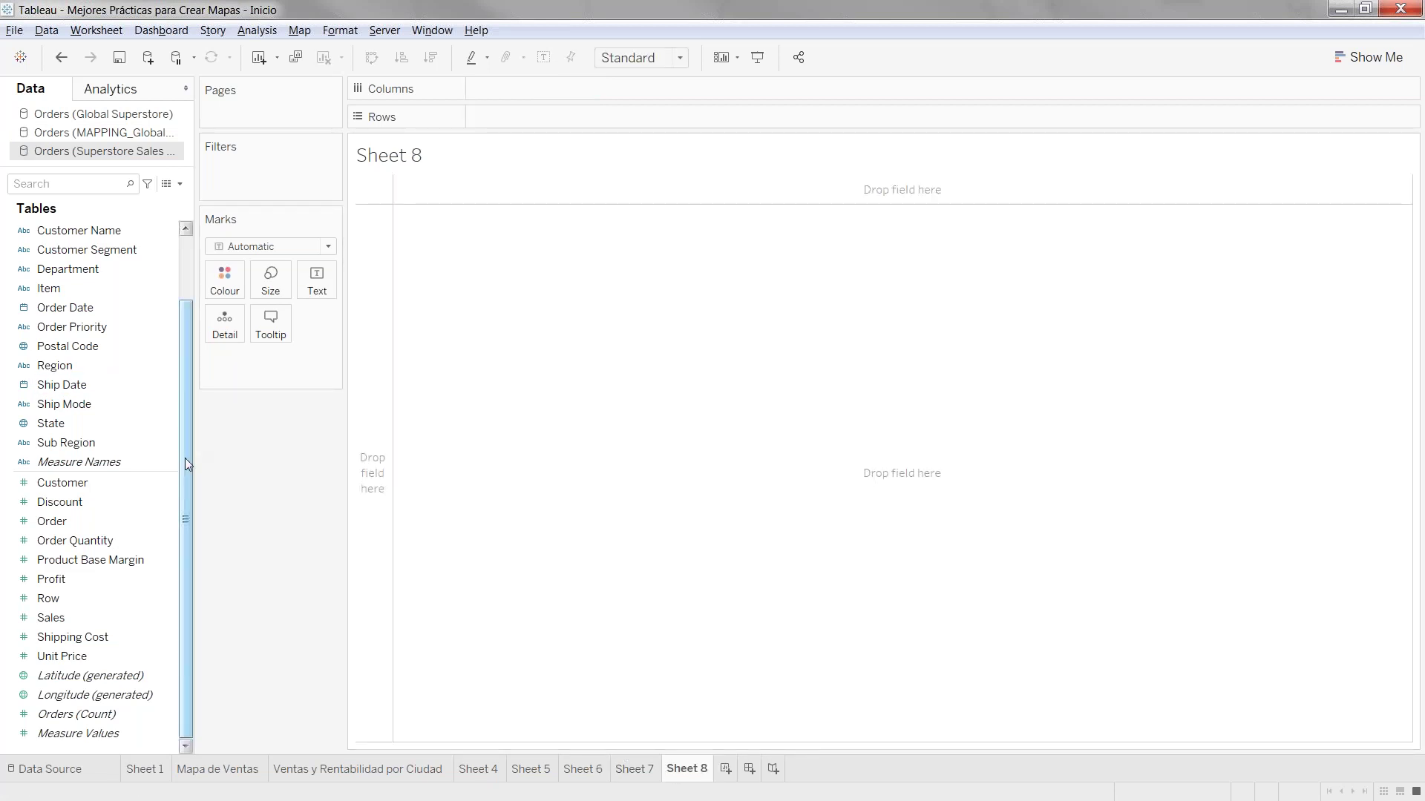
pyautogui.scroll(2, 186, 458)
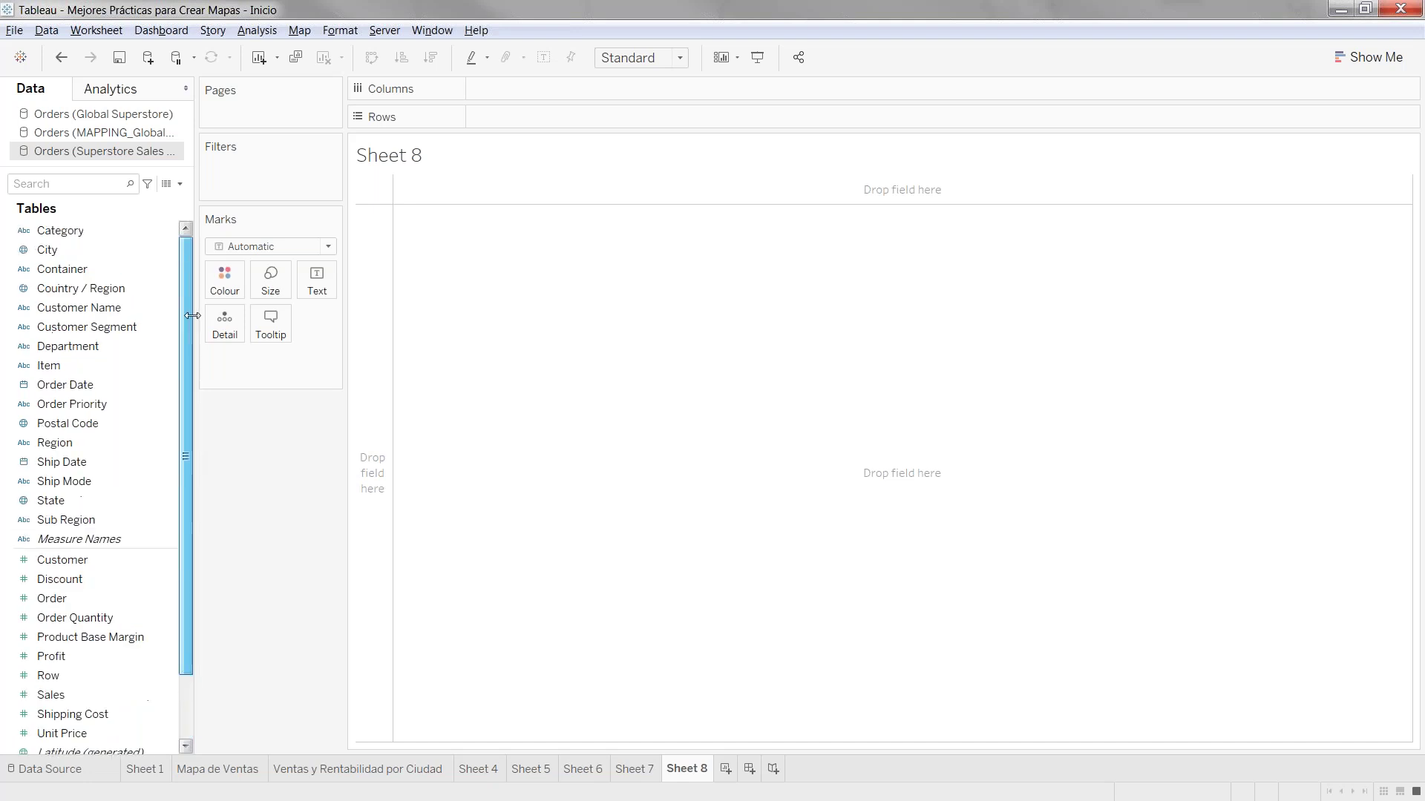
pyautogui.moveTo(89, 250); pyautogui.dragTo(414, 558)
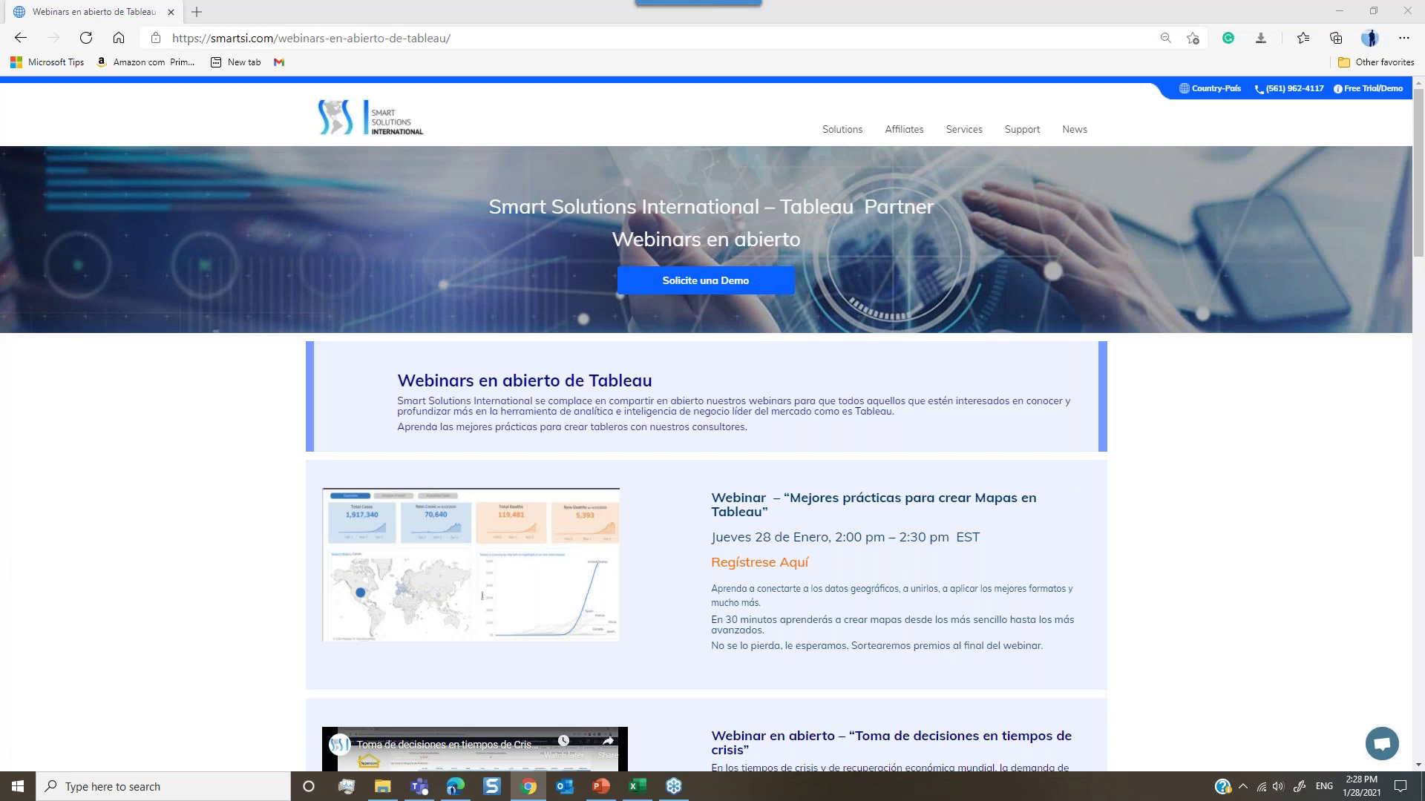
# Switch to the Random Name Picker page in Chrome and maximize its window
pyautogui.click(528, 786)
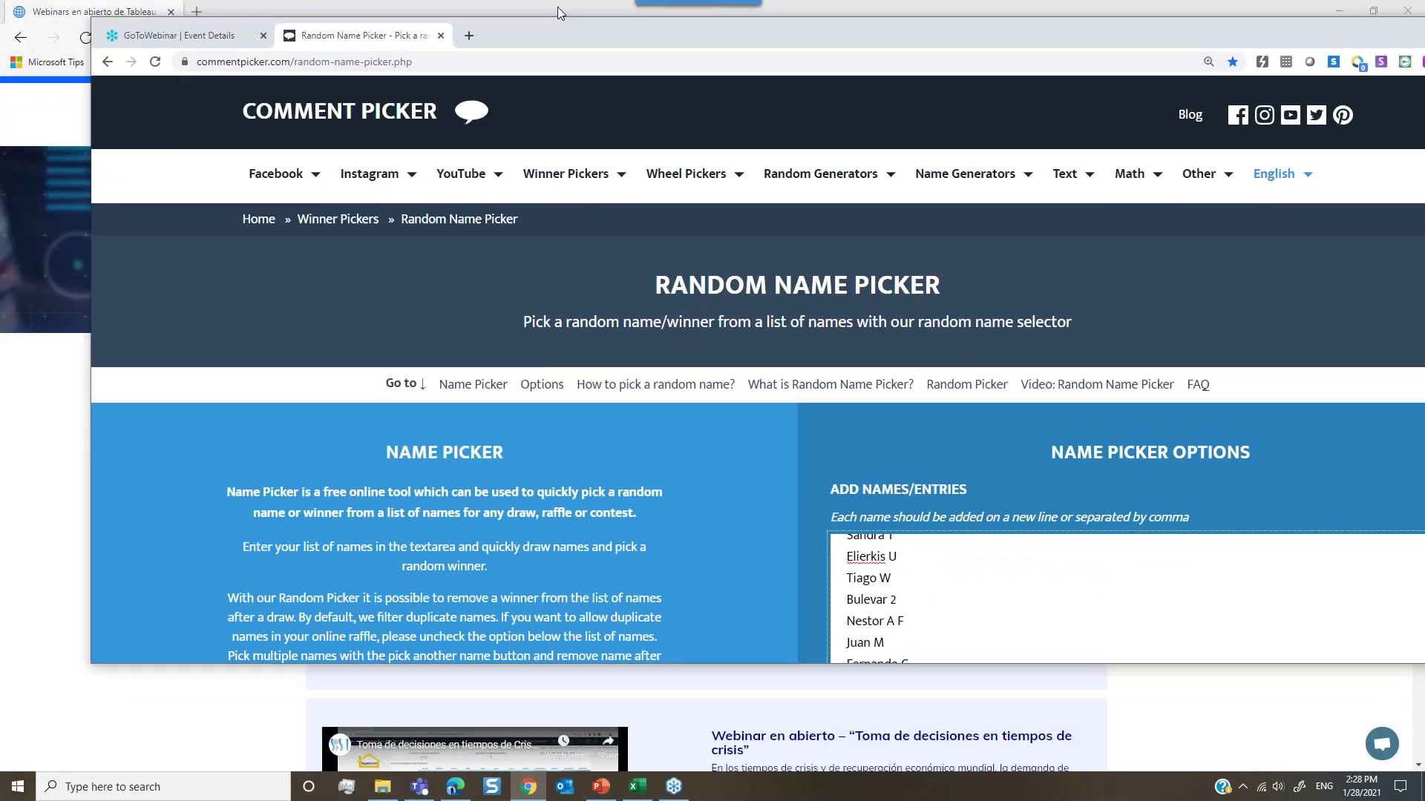
pyautogui.moveTo(558, 7); pyautogui.dragTo(511, 38)
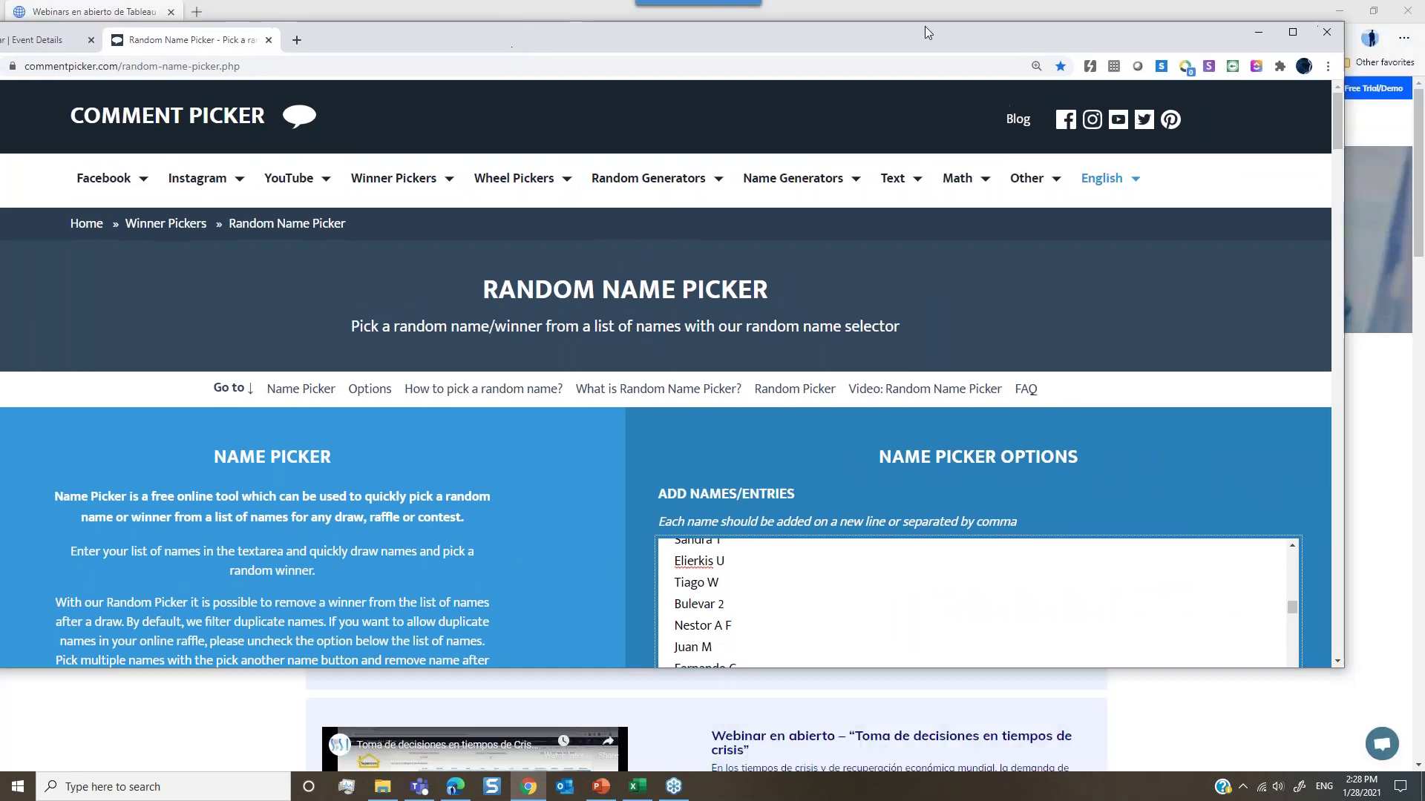
pyautogui.click(1292, 35)
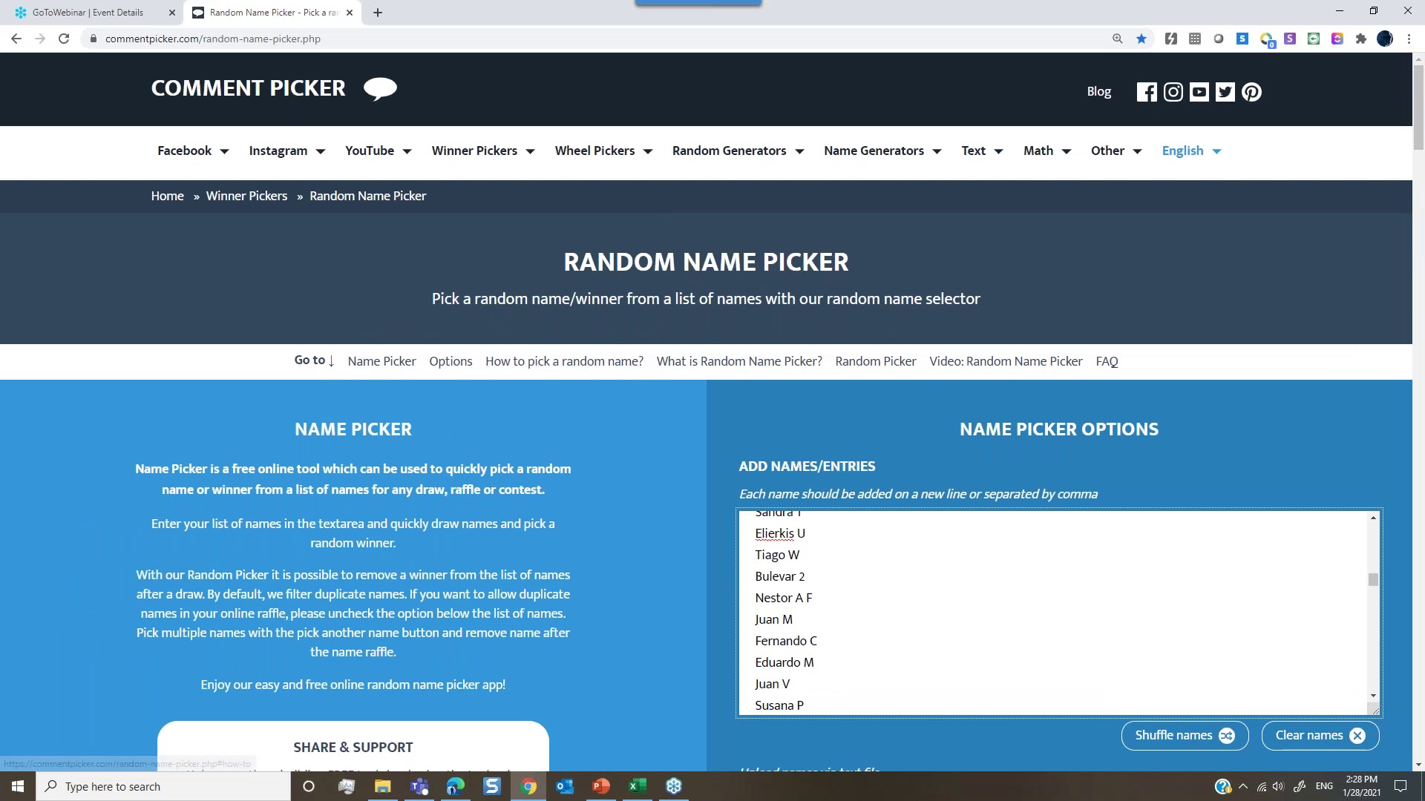
# Look through the entered names and draw one random winner from the list
pyautogui.scroll(1, 992, 604)
pyautogui.scroll(8, 993, 603)
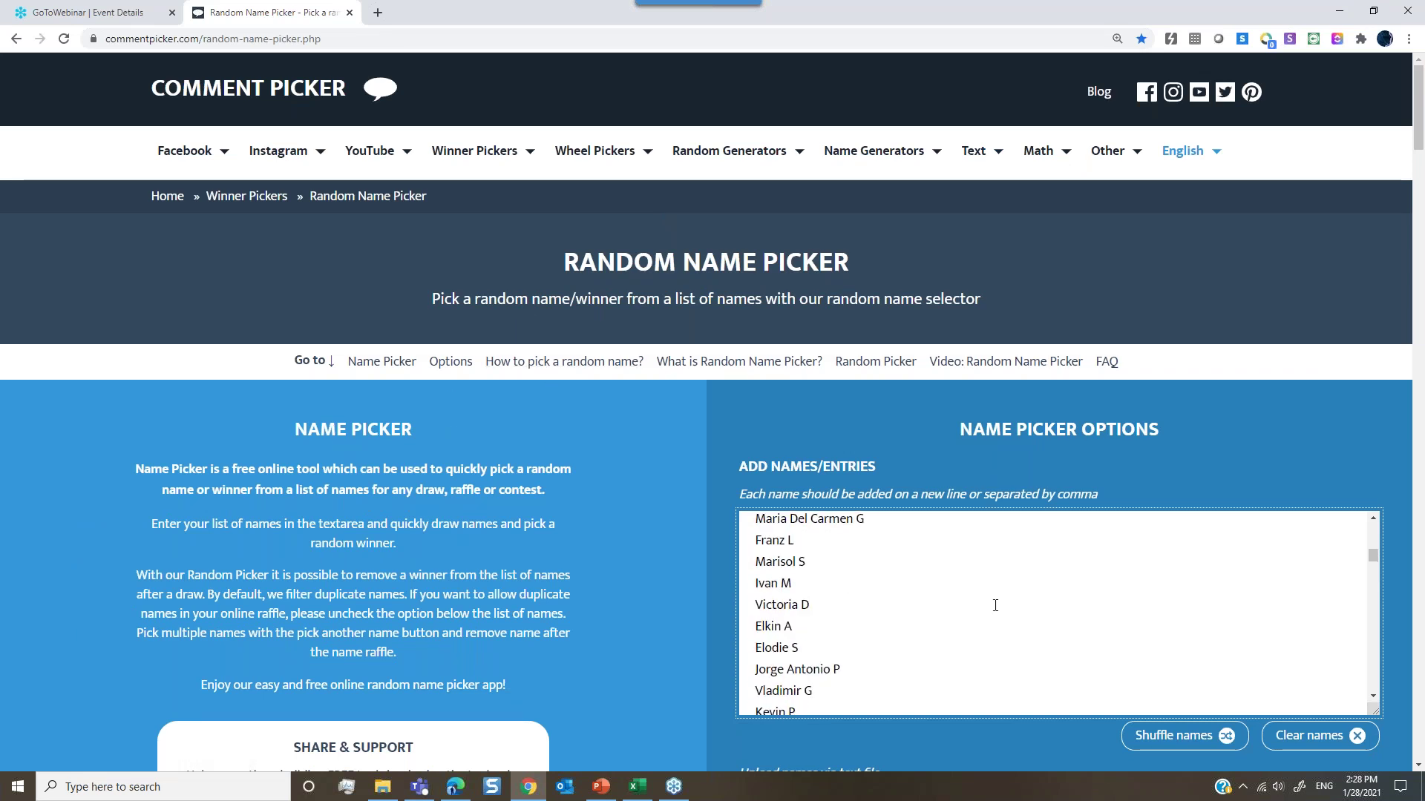
pyautogui.scroll(5, 899, 568)
pyautogui.scroll(2, 901, 571)
pyautogui.scroll(-4, 905, 575)
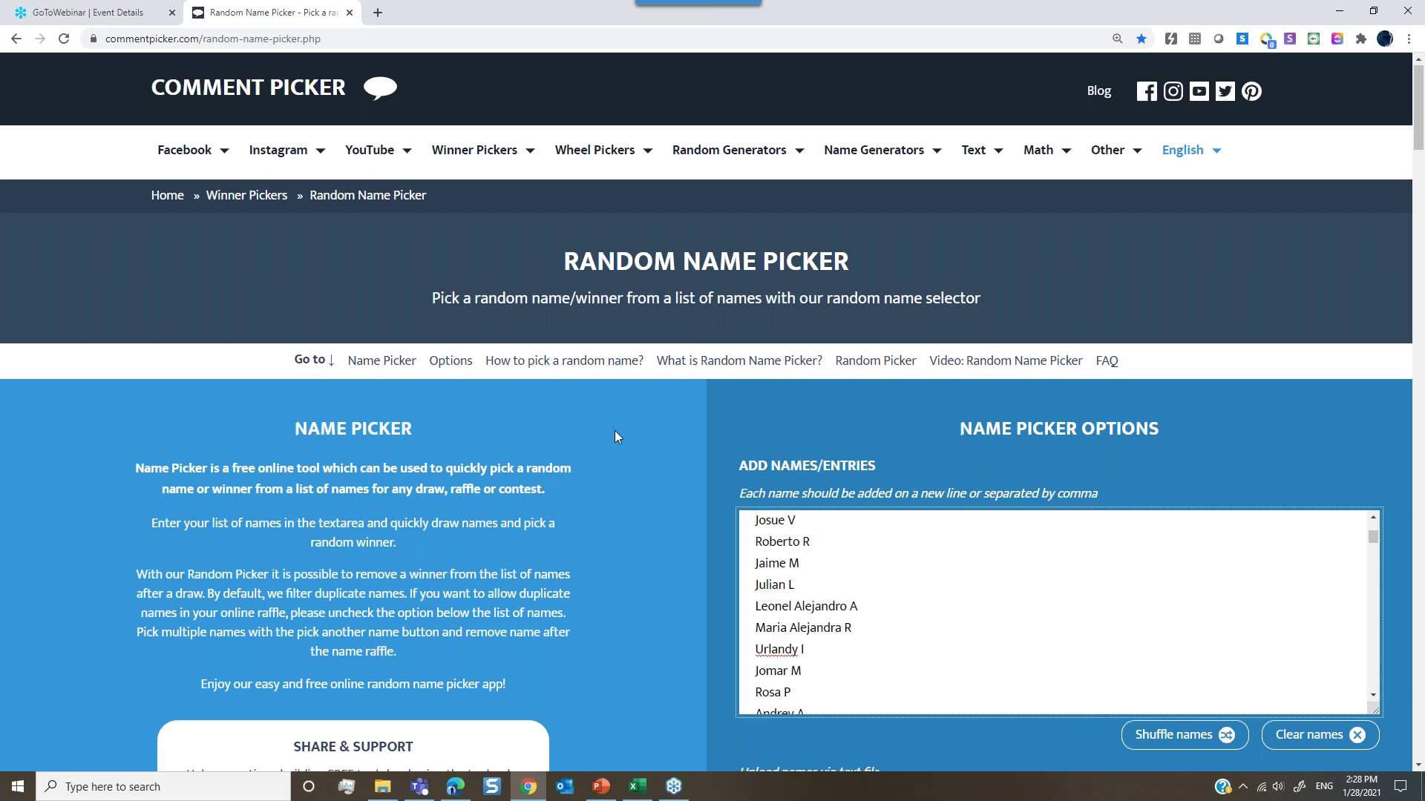
pyautogui.scroll(-3, 615, 430)
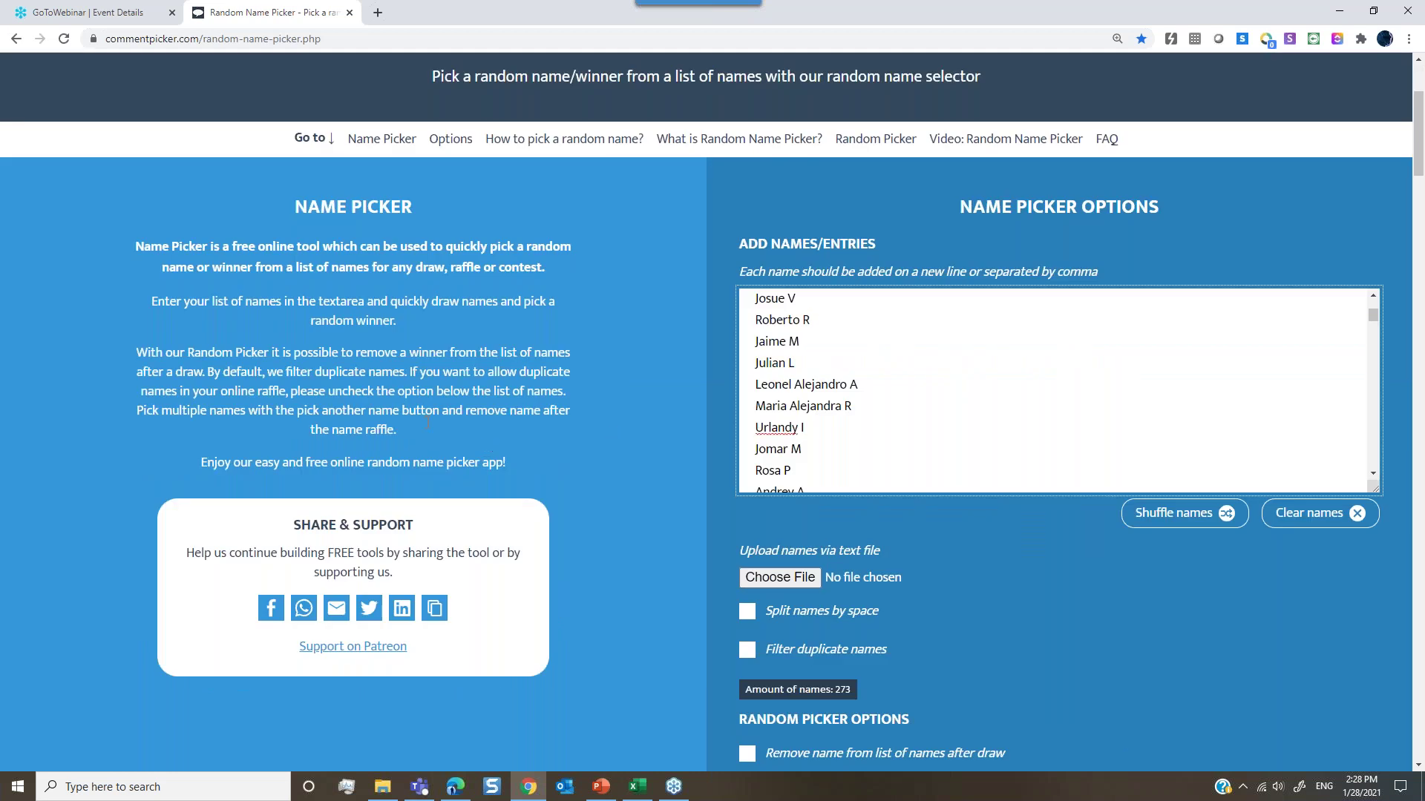
pyautogui.scroll(-4, 444, 448)
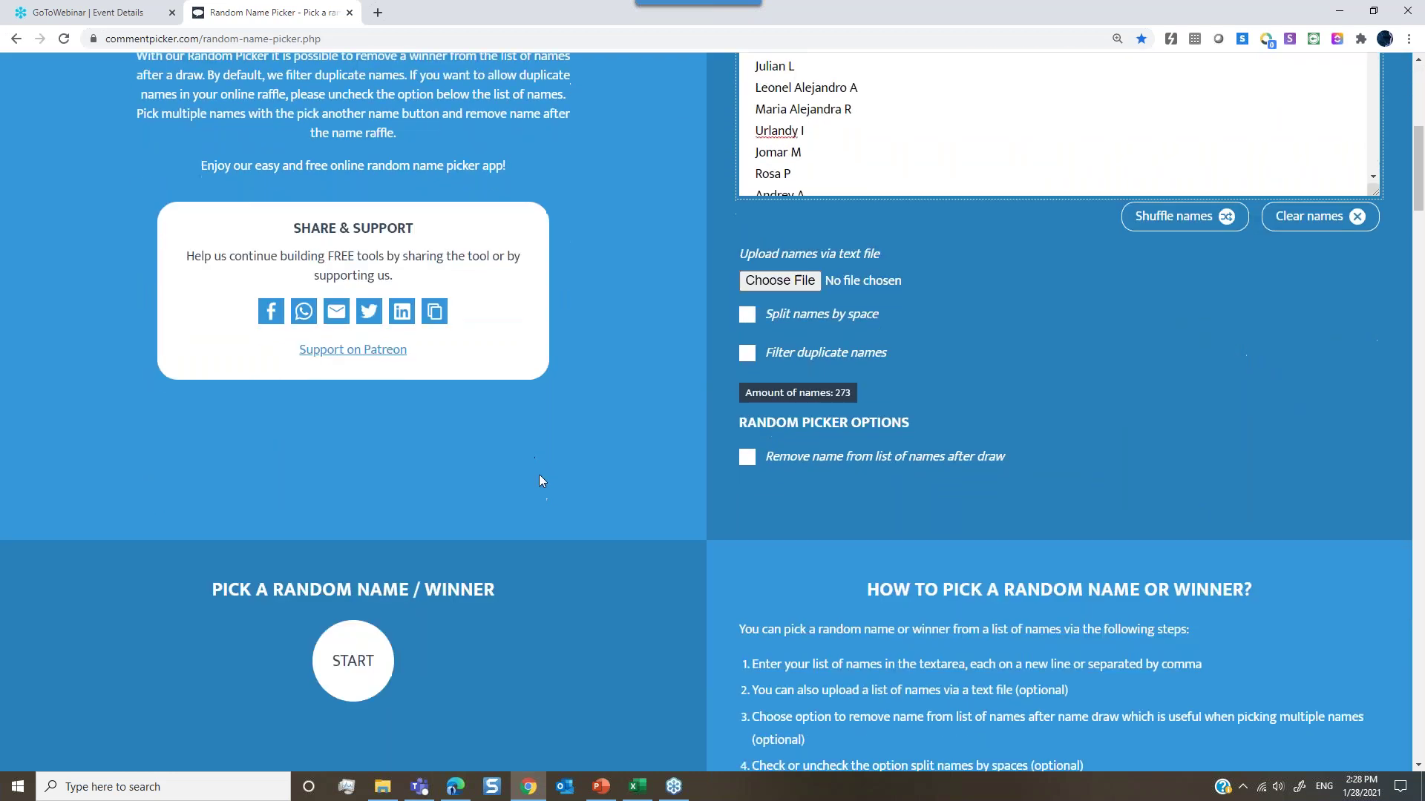
pyautogui.scroll(-1, 445, 564)
pyautogui.click(354, 624)
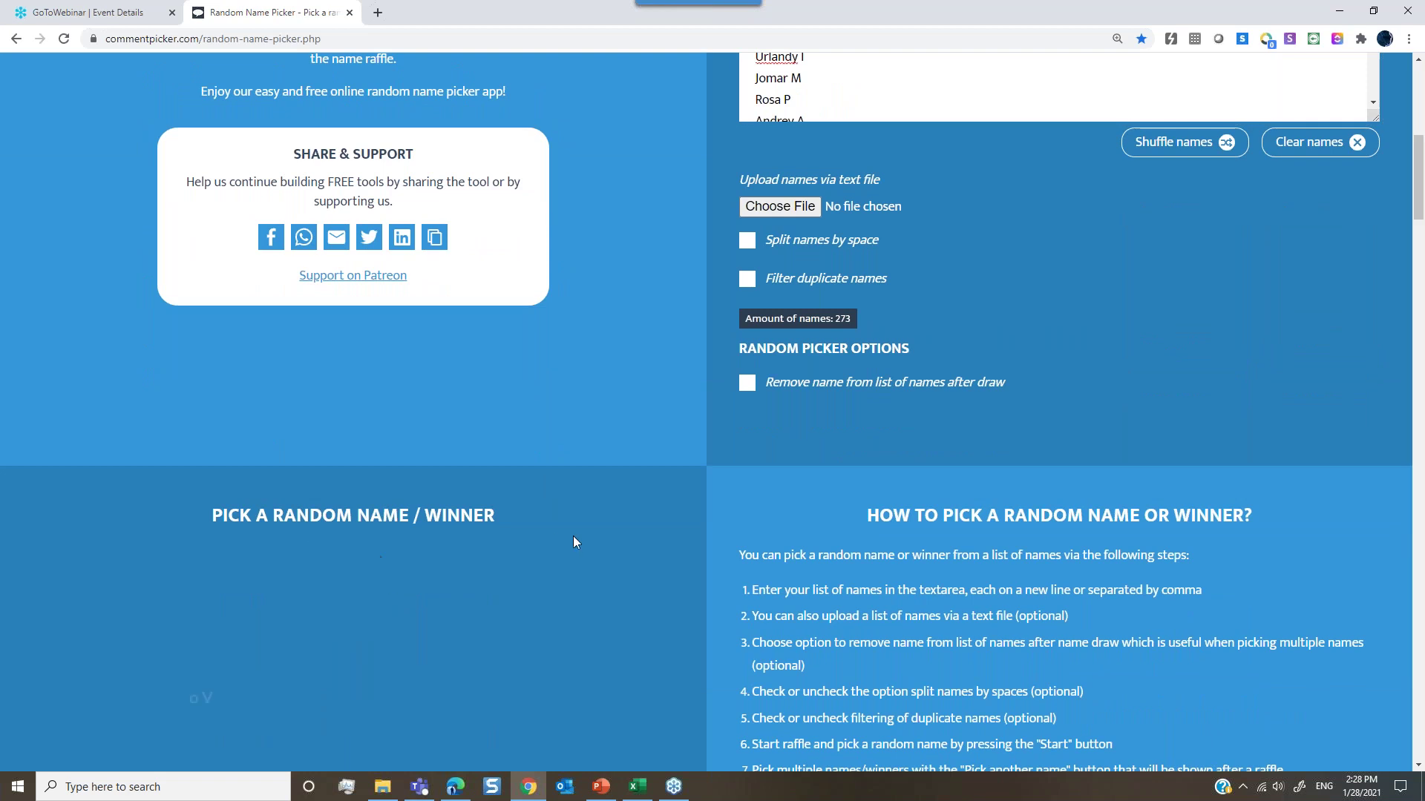
pyautogui.scroll(-1, 564, 540)
pyautogui.scroll(-3, 579, 536)
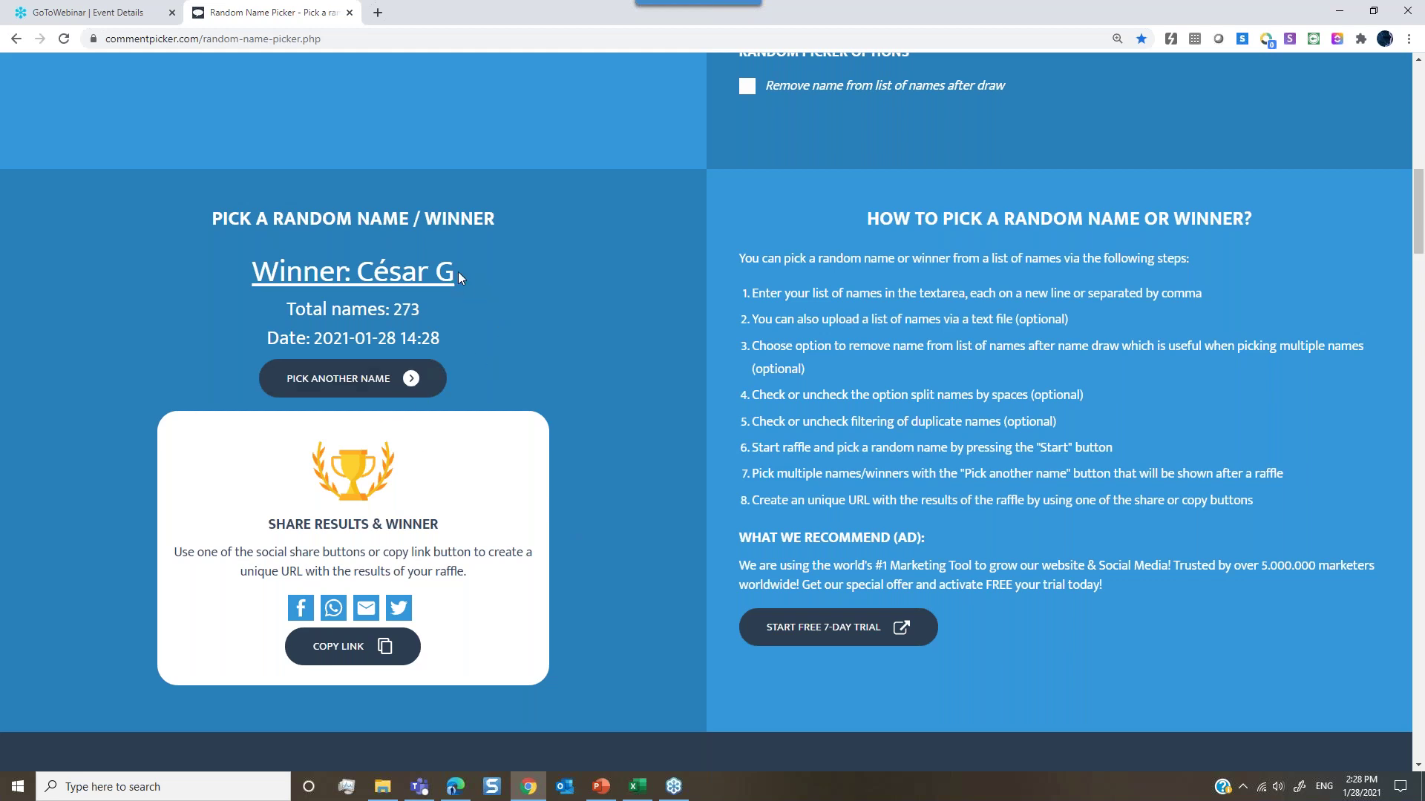
# Switch to the PPT Tableau Maps presentation in PowerPoint to show its closing slide
pyautogui.scroll(2, 540, 328)
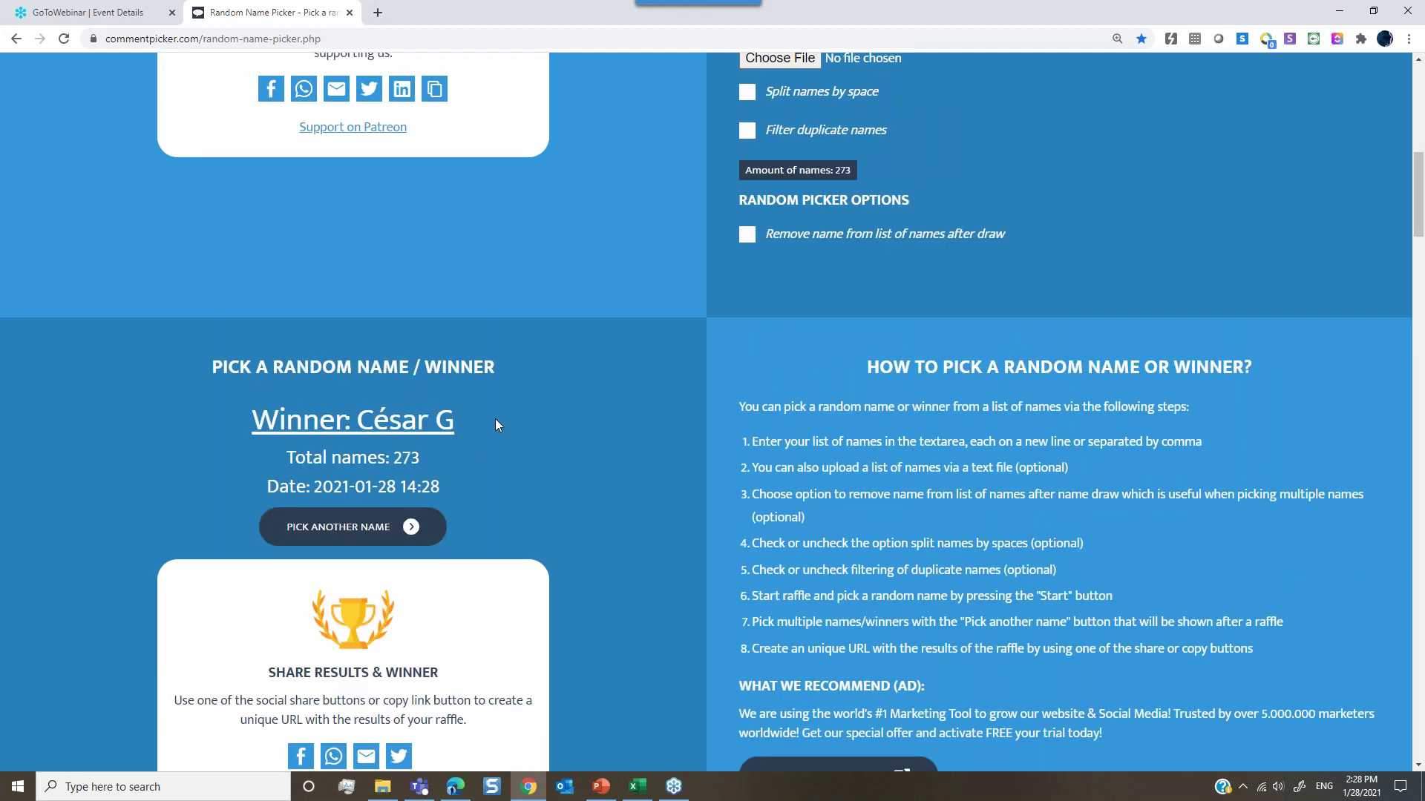
pyautogui.scroll(3, 481, 415)
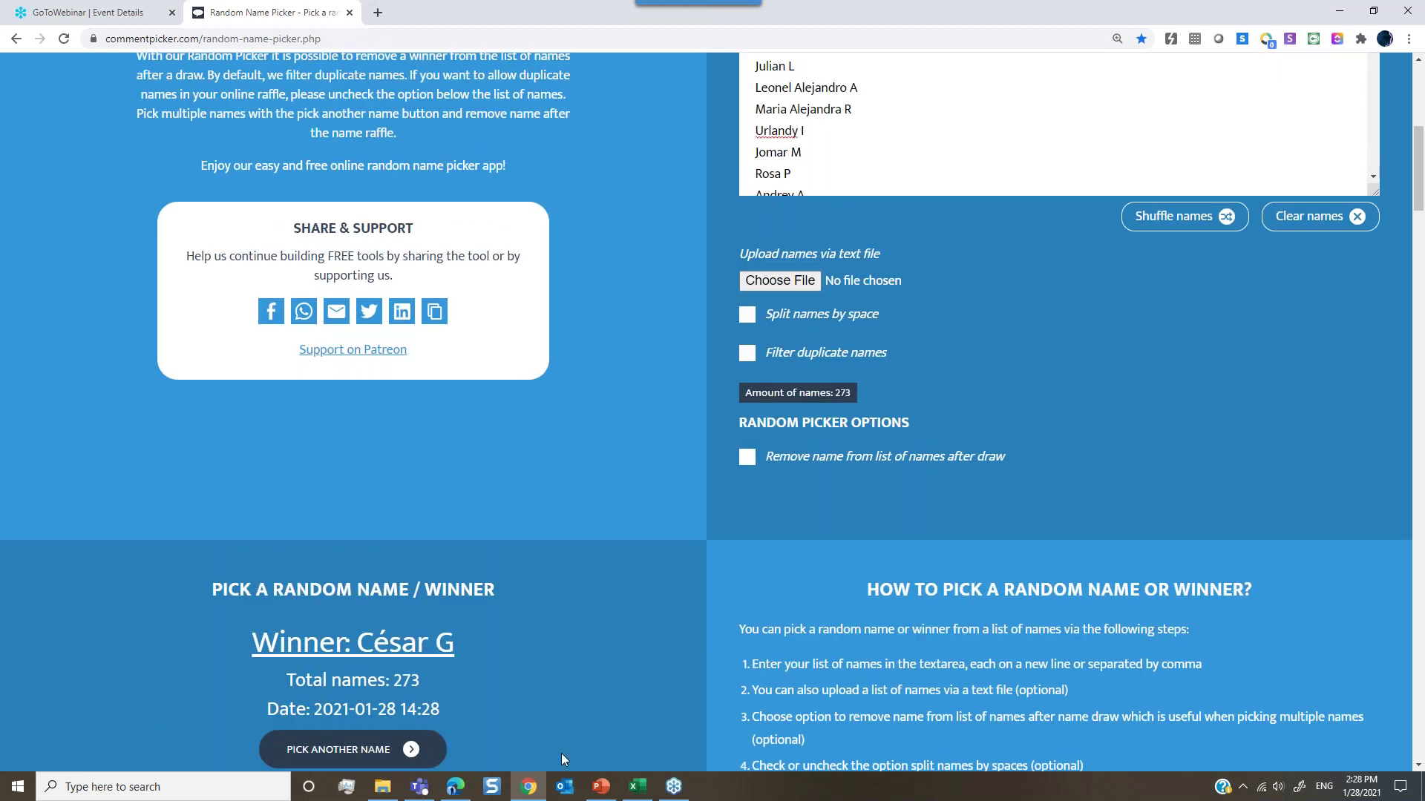
pyautogui.click(601, 786)
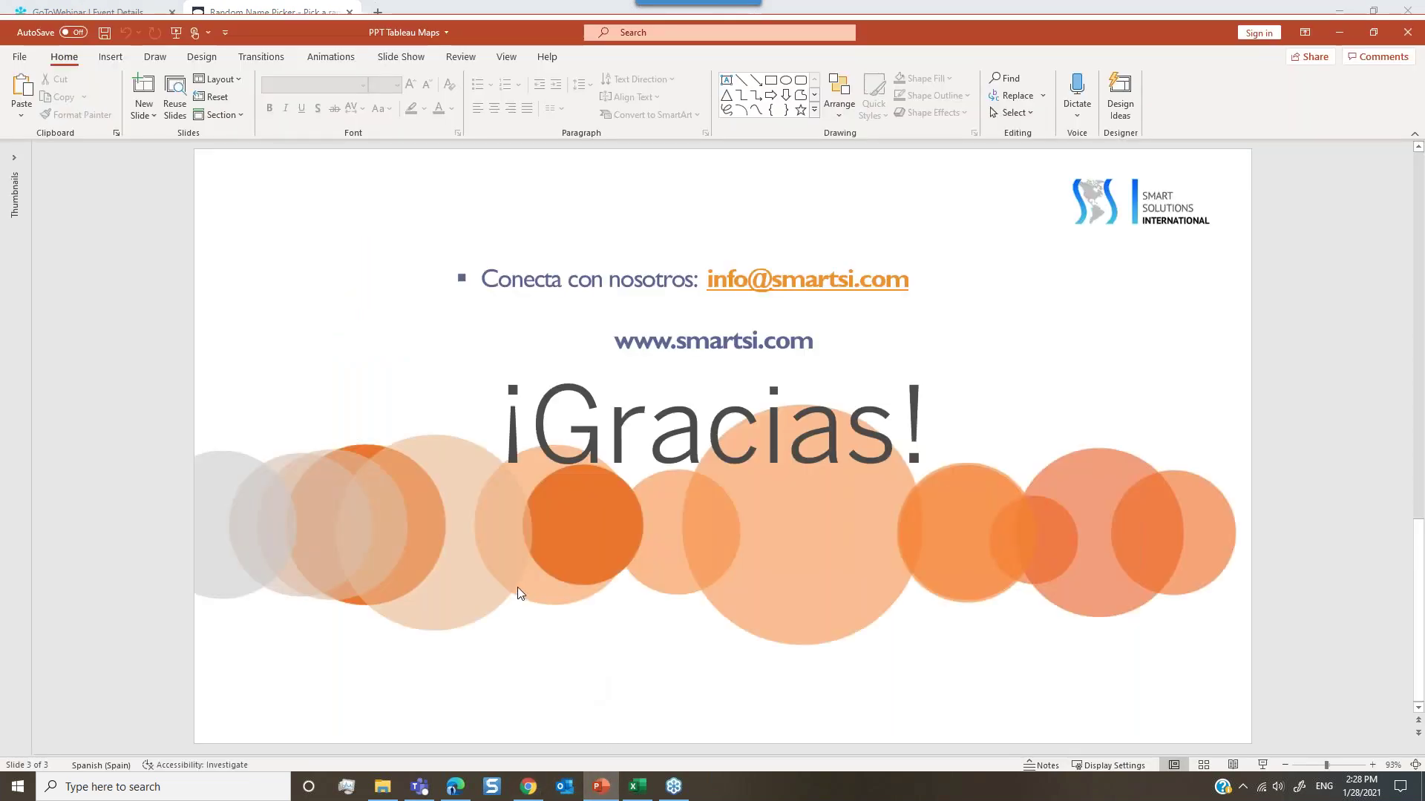